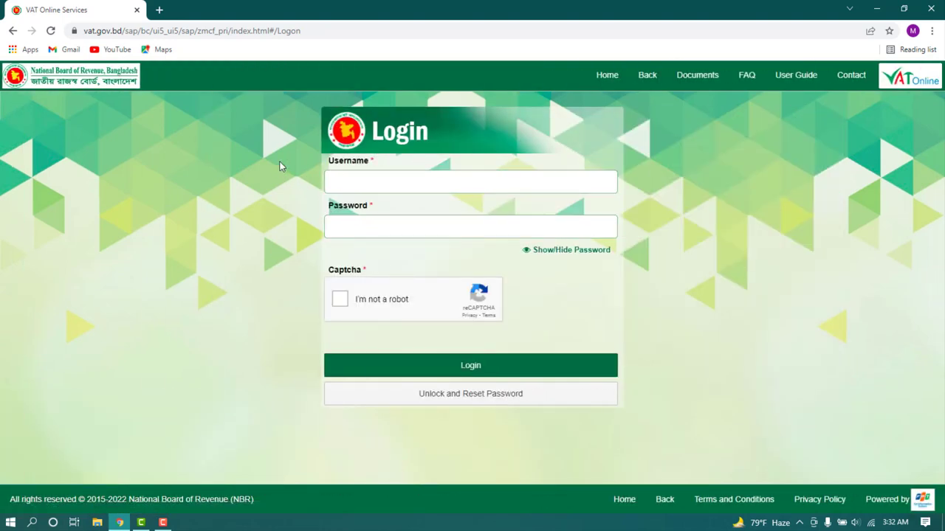
# Step: Log in to the VAT Online account with the username and password, completing the captcha
pyautogui.click(368, 185)
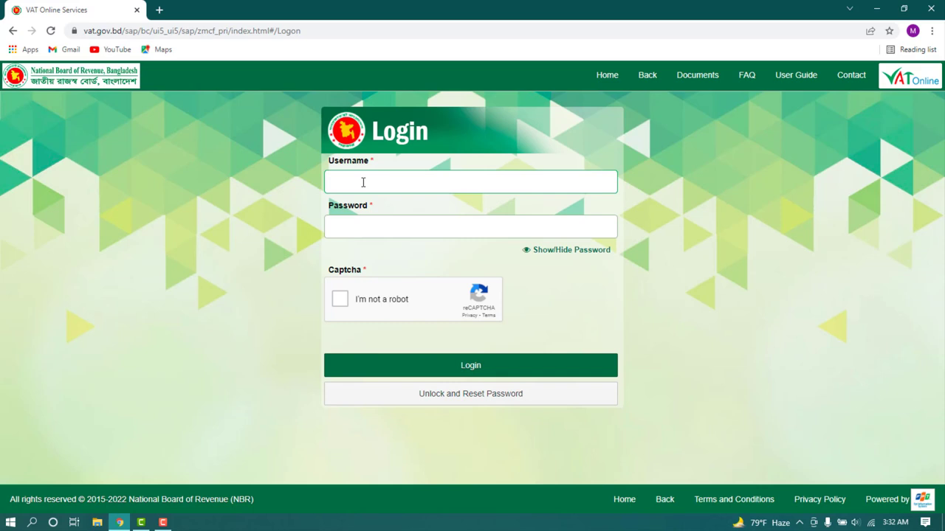
pyautogui.click(287, 199)
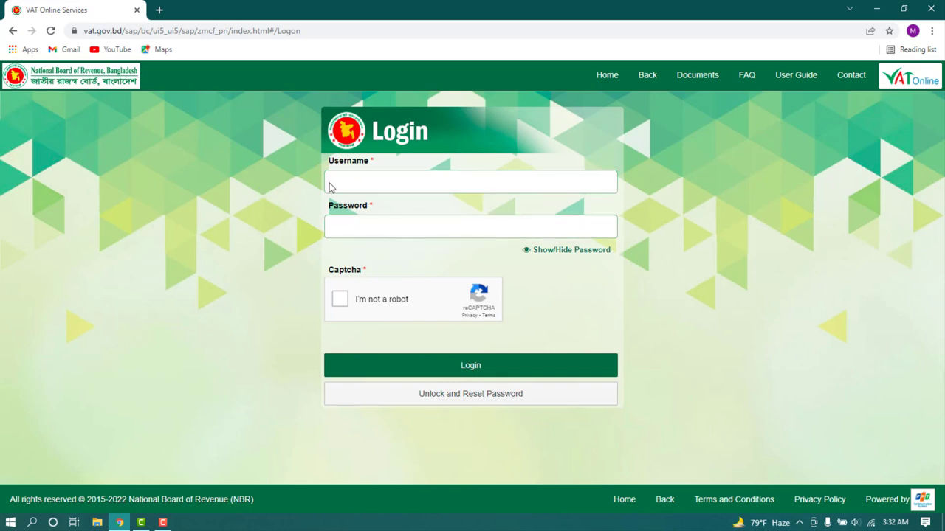
pyautogui.click(373, 225)
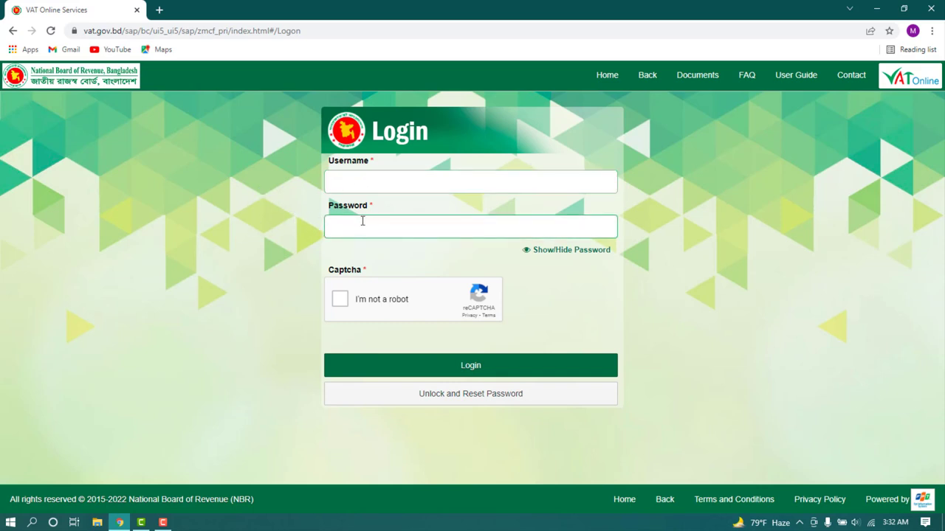
pyautogui.click(363, 220)
pyautogui.click(340, 299)
pyautogui.moveTo(369, 207); pyautogui.dragTo(325, 212)
pyautogui.click(305, 226)
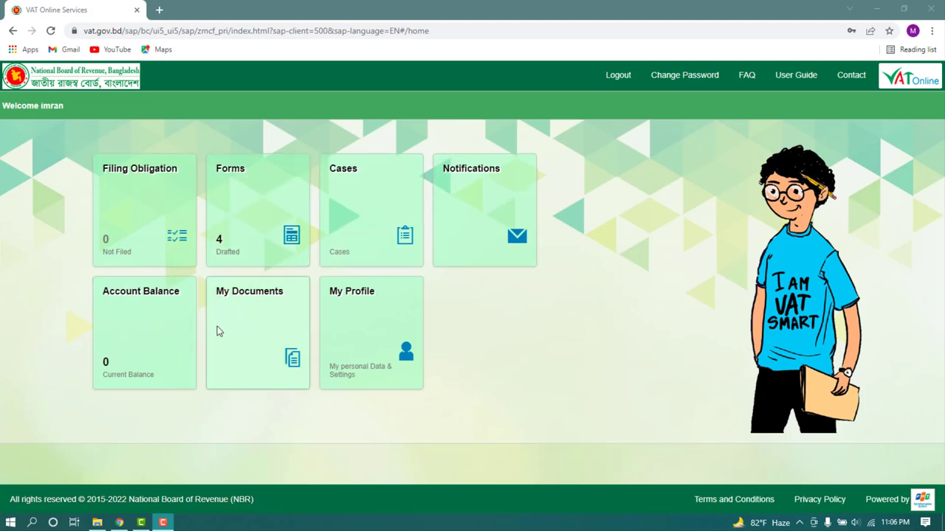
# Step: Add a new Mushak - 2.1 VAT/Turnover Tax Registration Form to the forms
pyautogui.click(251, 193)
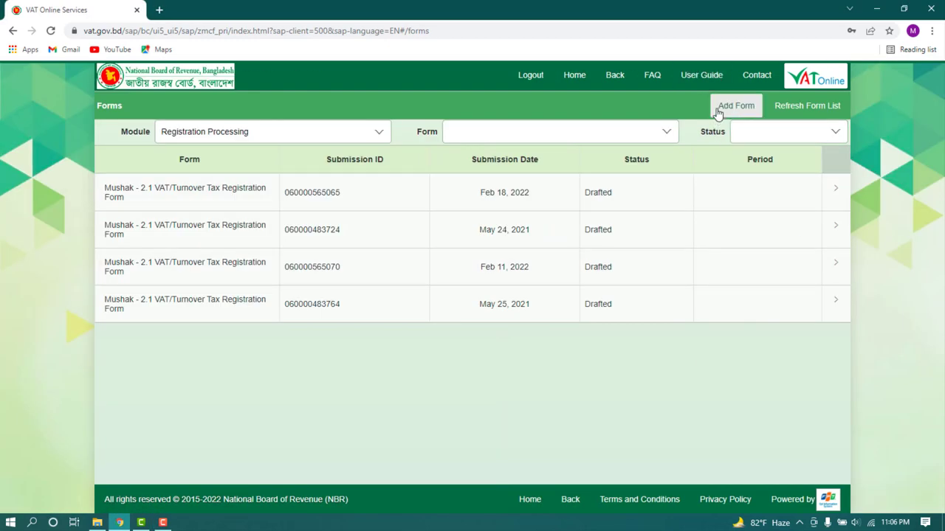
pyautogui.click(733, 107)
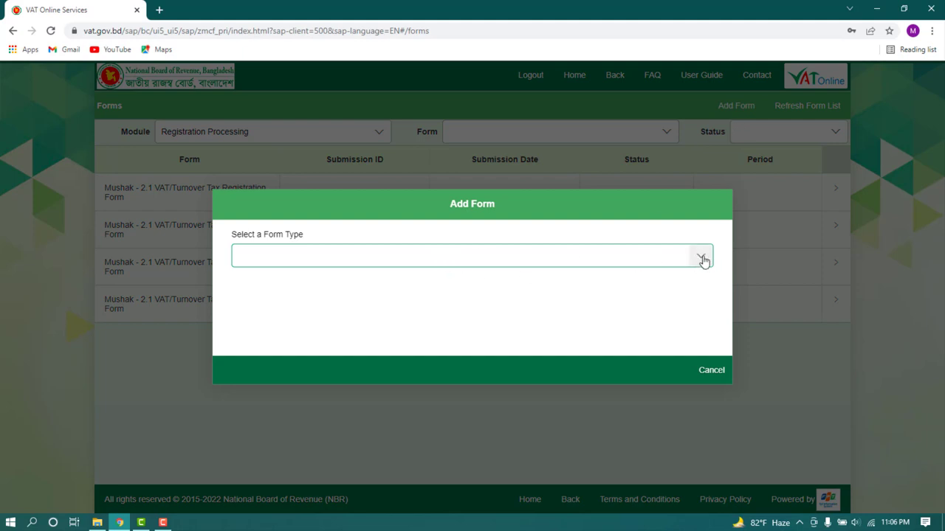
pyautogui.click(703, 257)
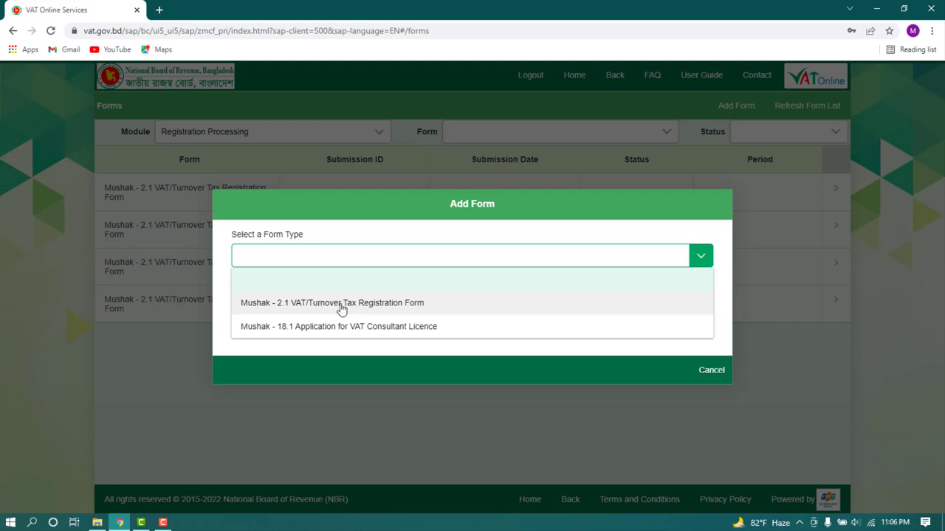
pyautogui.click(381, 304)
pyautogui.click(718, 373)
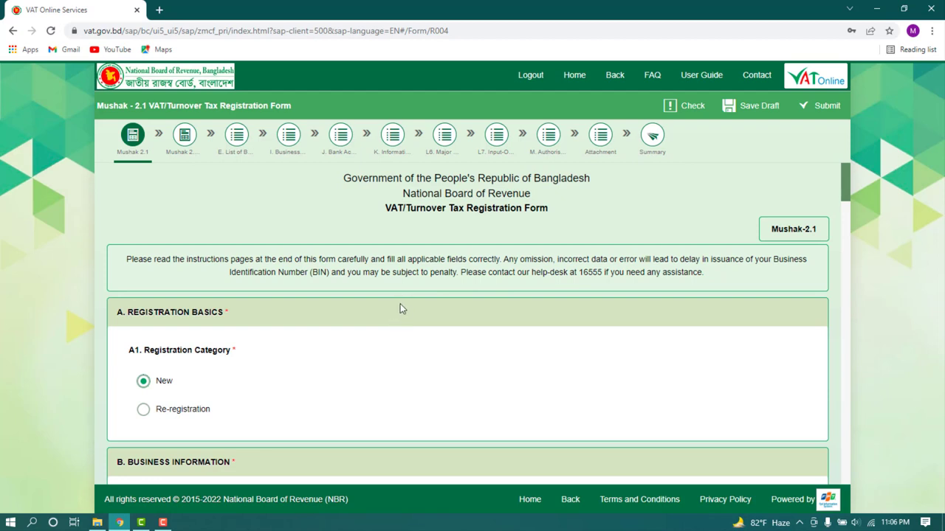
# Step: Select (a) Proprietorship as the type of ownership in the Business Information section
pyautogui.scroll(-3, 404, 328)
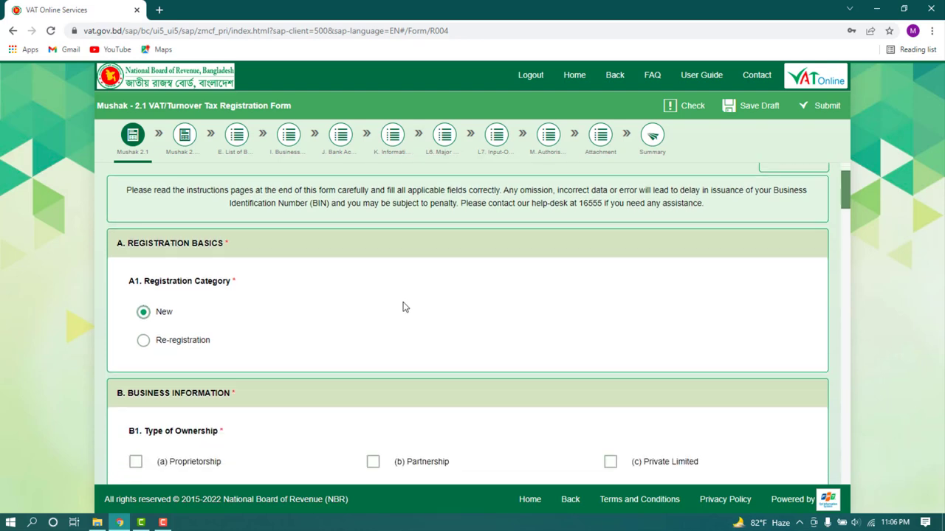
pyautogui.scroll(3, 404, 281)
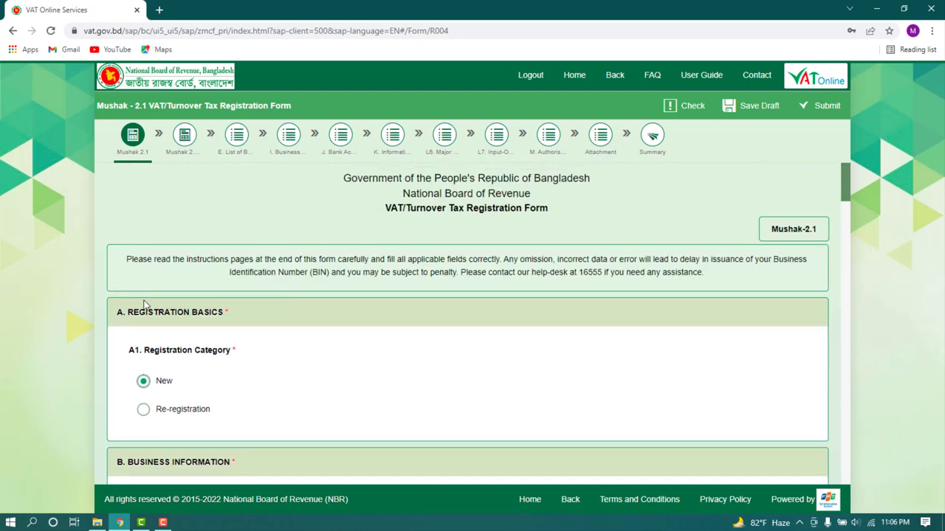
pyautogui.moveTo(115, 317); pyautogui.dragTo(225, 313)
pyautogui.scroll(-2, 177, 332)
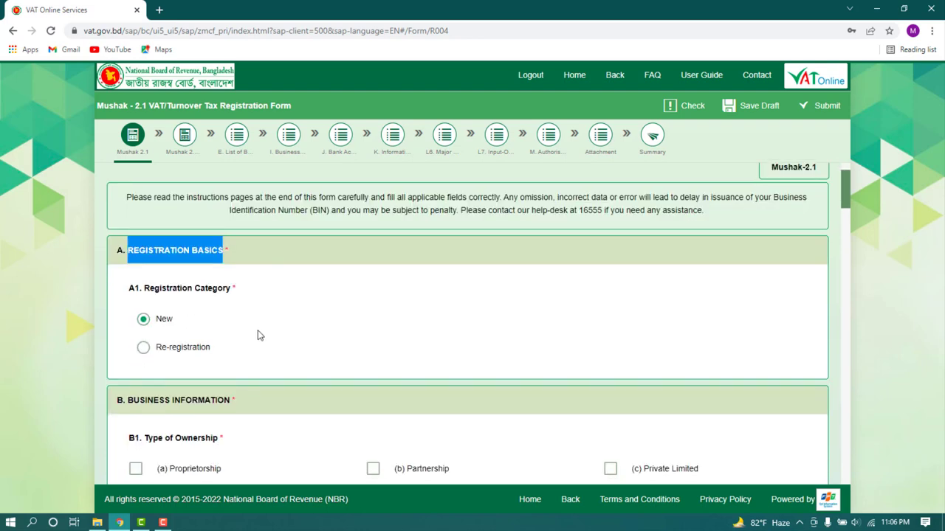
pyautogui.scroll(-3, 181, 294)
pyautogui.moveTo(128, 228); pyautogui.dragTo(224, 227)
pyautogui.click(295, 247)
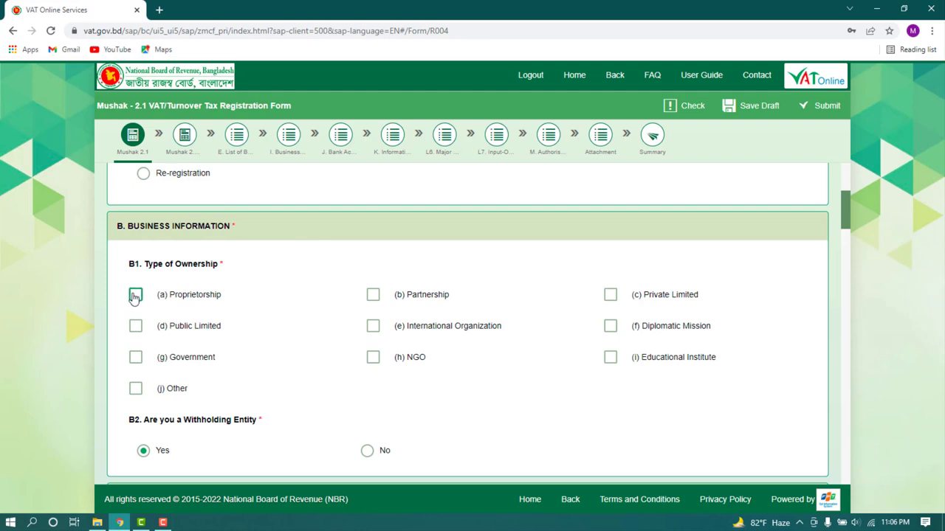
pyautogui.click(135, 295)
# Step: Answer No to the question asking whether the business is a Withholding Entity
pyautogui.scroll(-1, 177, 295)
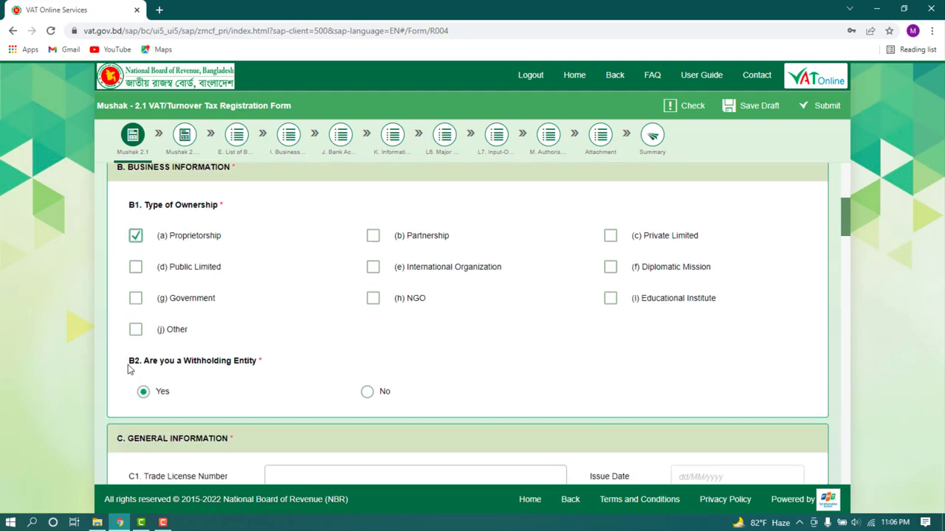
pyautogui.moveTo(128, 366); pyautogui.dragTo(258, 362)
pyautogui.click(367, 394)
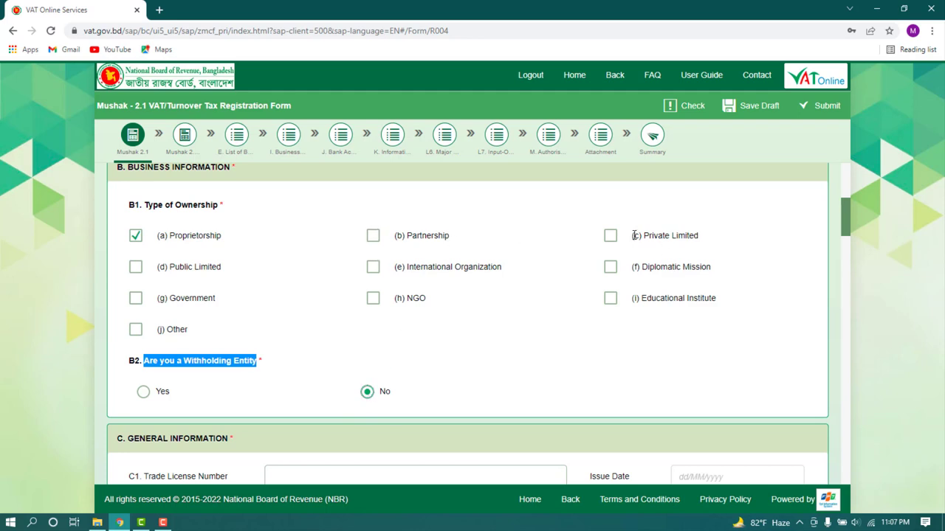
pyautogui.click(143, 392)
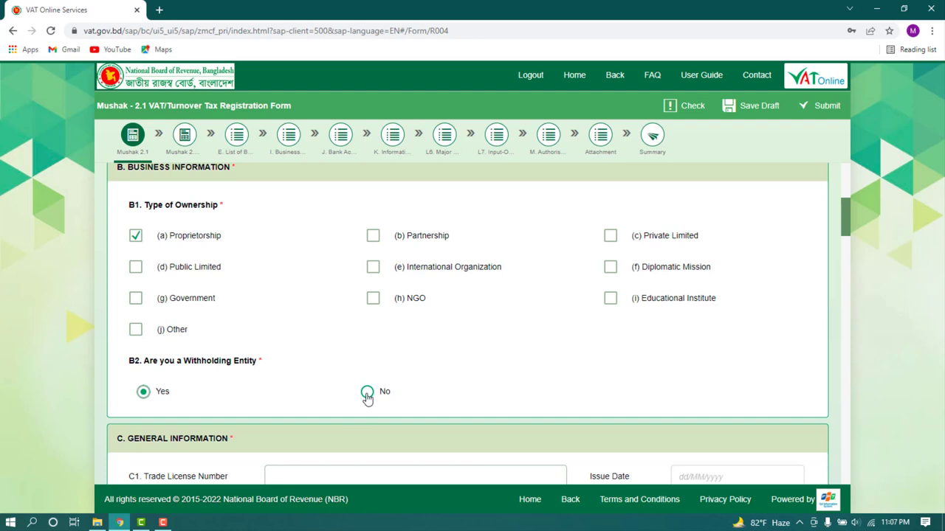
pyautogui.click(367, 392)
# Step: Enter the business's trade license number in the General Information section
pyautogui.scroll(-2, 417, 399)
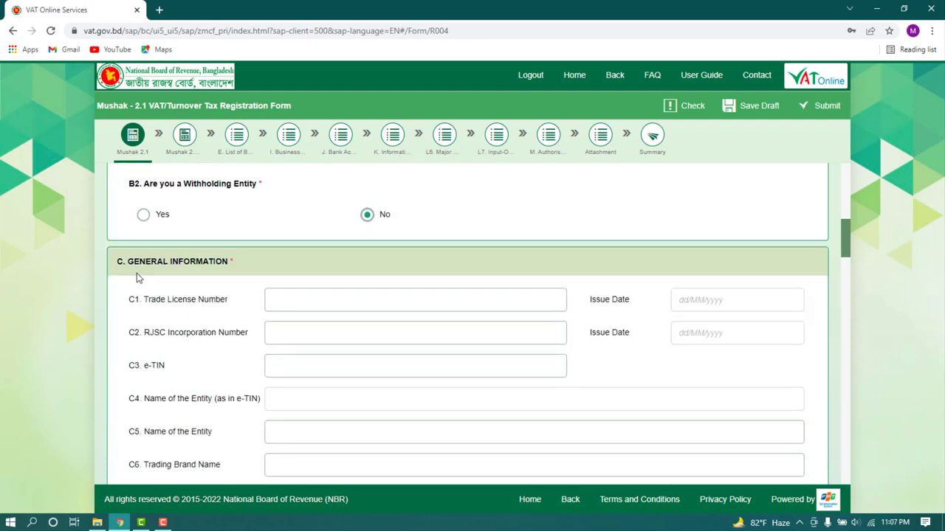
pyautogui.moveTo(116, 265); pyautogui.dragTo(233, 265)
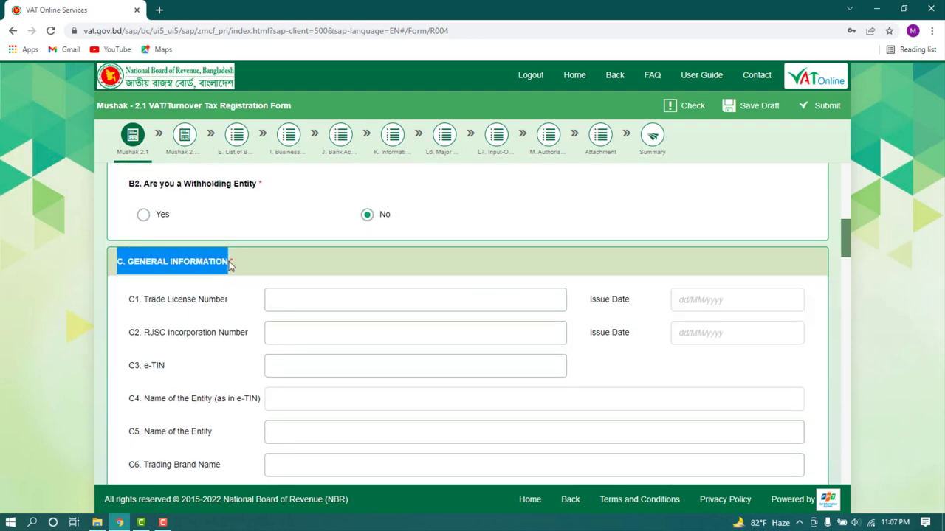
pyautogui.click(146, 301)
pyautogui.moveTo(145, 300); pyautogui.dragTo(306, 308)
pyautogui.click(312, 302)
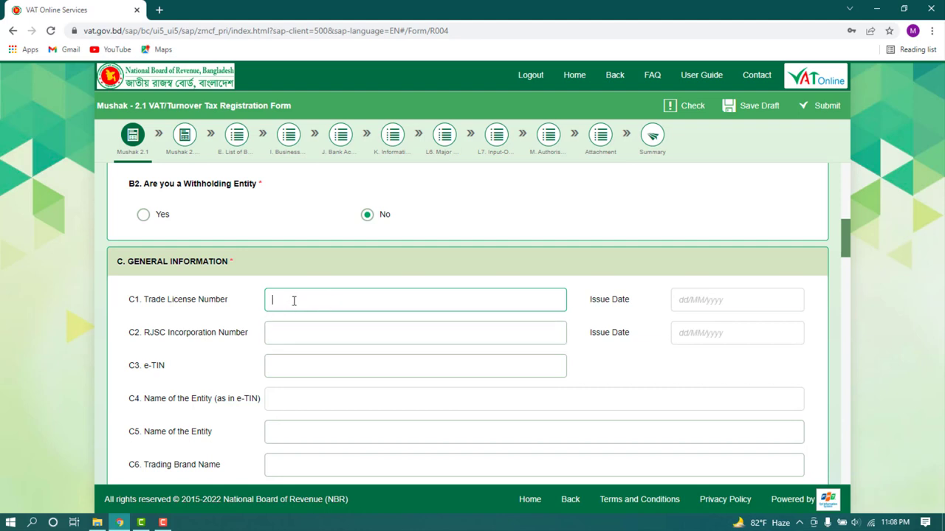
pyautogui.moveTo(600, 303); pyautogui.dragTo(710, 295)
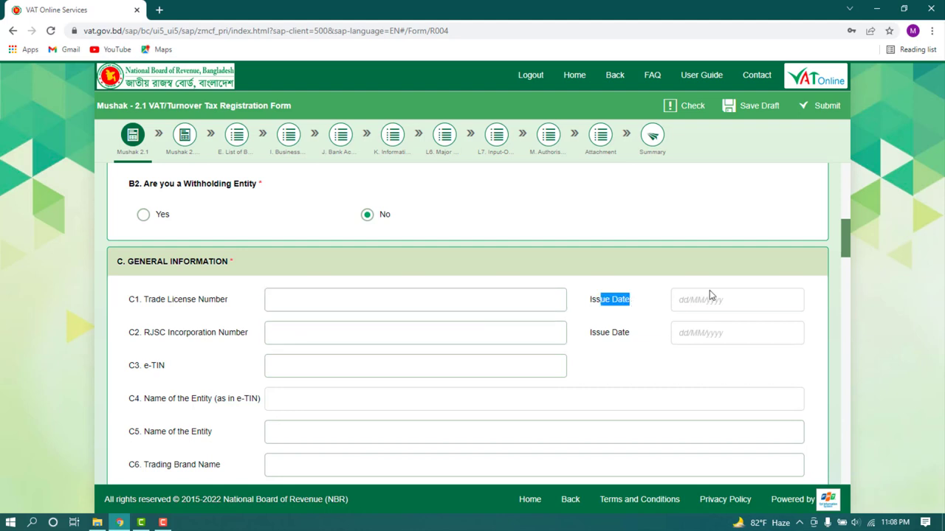
pyautogui.click(698, 308)
pyautogui.click(382, 298)
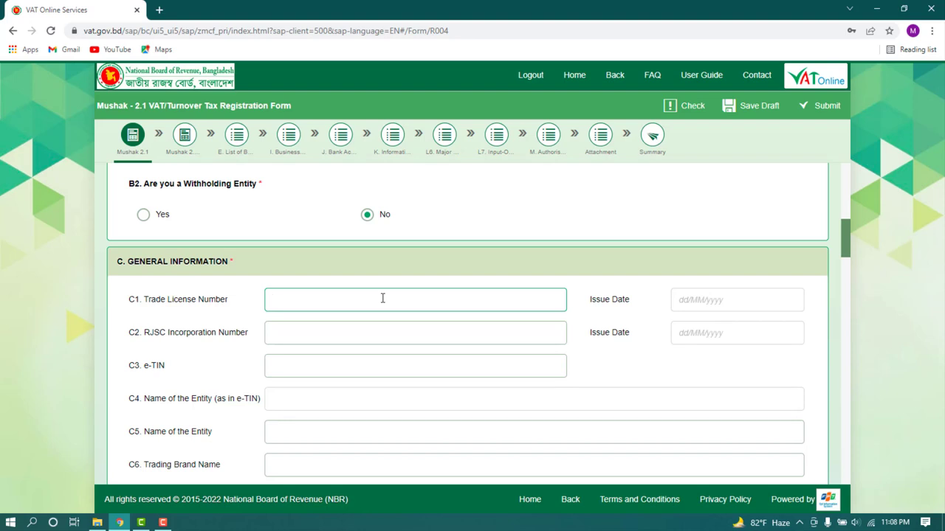
# Step: Set the trade license's issue date to 12/01/2020 using the calendar
pyautogui.click(679, 300)
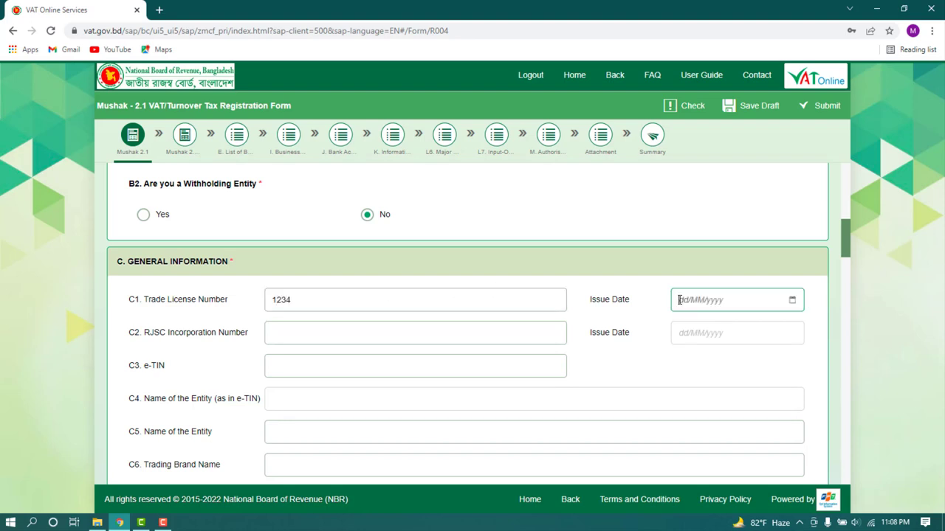
pyautogui.click(792, 301)
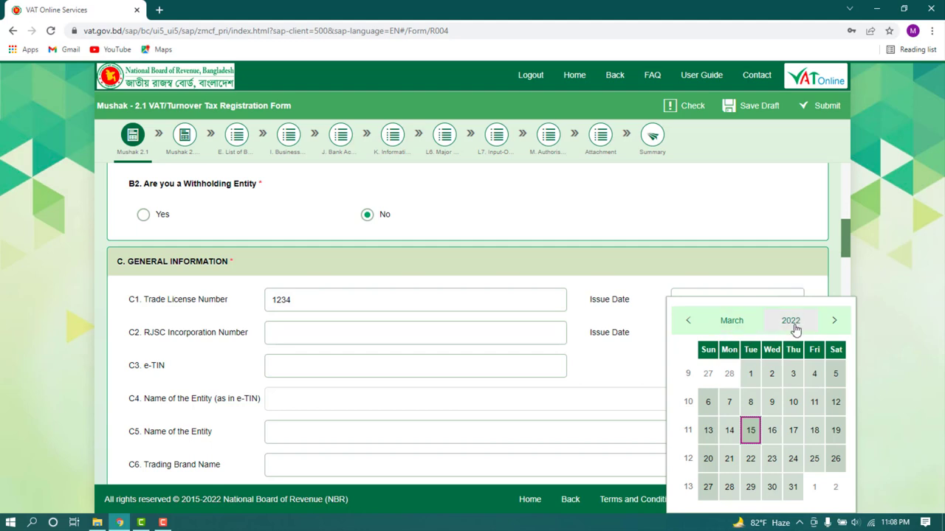
pyautogui.click(791, 322)
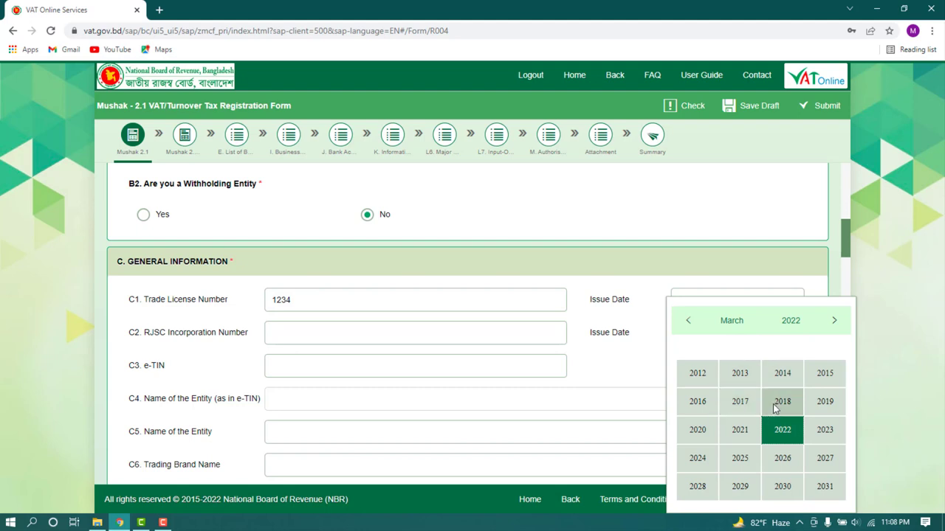
pyautogui.click(698, 432)
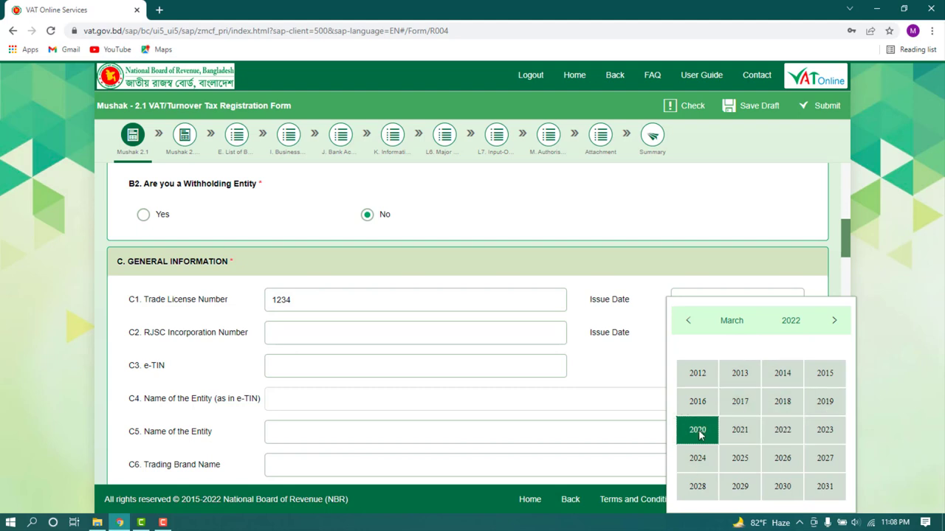
pyautogui.click(732, 322)
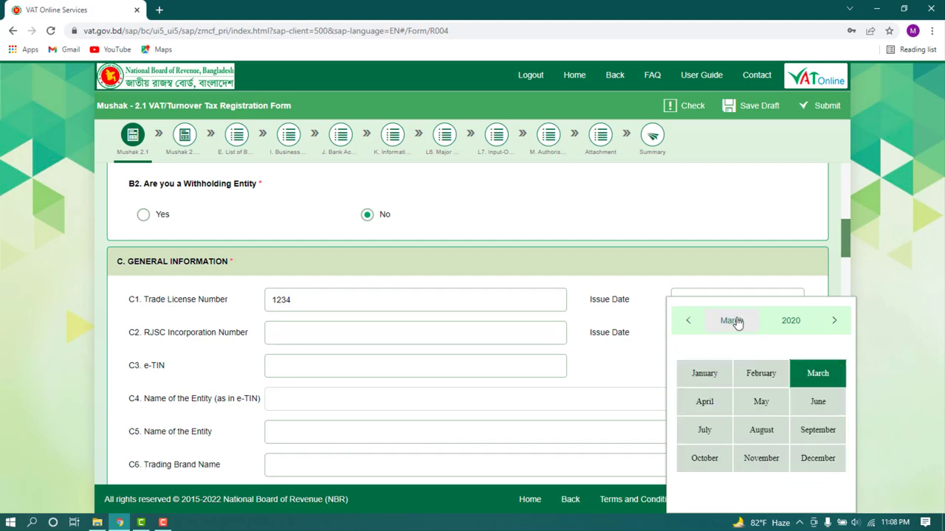
pyautogui.click(696, 378)
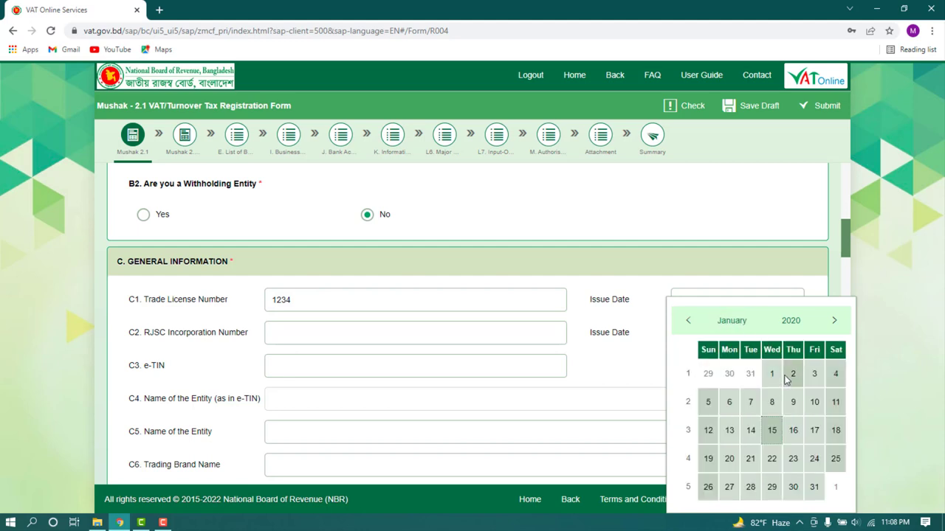
pyautogui.click(708, 433)
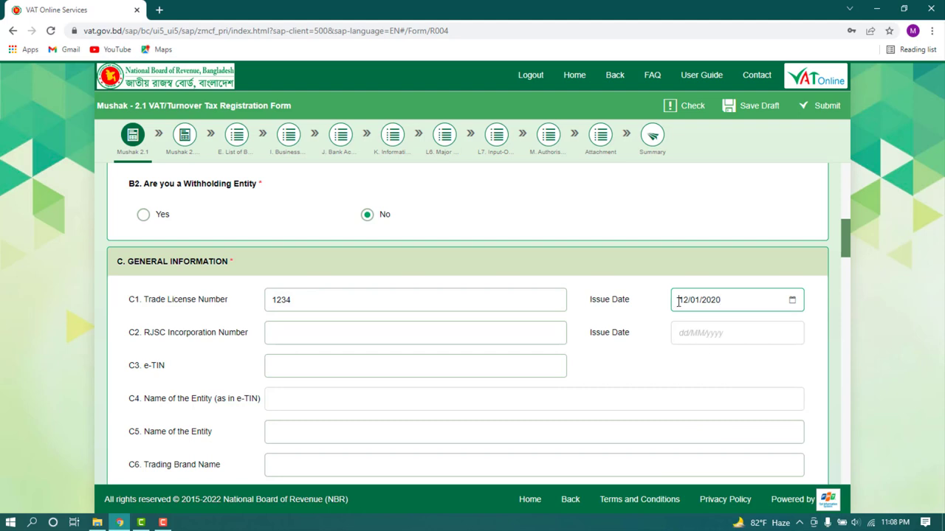
pyautogui.moveTo(677, 302)
pyautogui.mouseDown()
pyautogui.moveTo(718, 301)
pyautogui.moveTo(670, 305)
pyautogui.mouseUp()
pyautogui.click(599, 325)
pyautogui.click(675, 313)
pyautogui.moveTo(750, 308); pyautogui.dragTo(664, 310)
pyautogui.press('Tab')
# Step: Examine the remaining General Information fields, from RJSC Incorporation Number to BIDA Registration Number, and the start of Contact Information
pyautogui.scroll(-2, 363, 358)
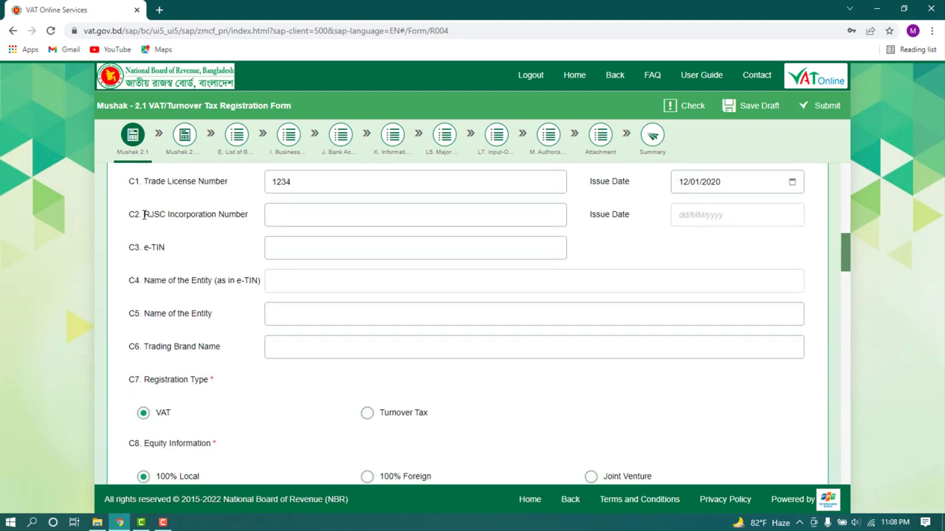
pyautogui.moveTo(144, 214); pyautogui.dragTo(293, 216)
pyautogui.click(292, 216)
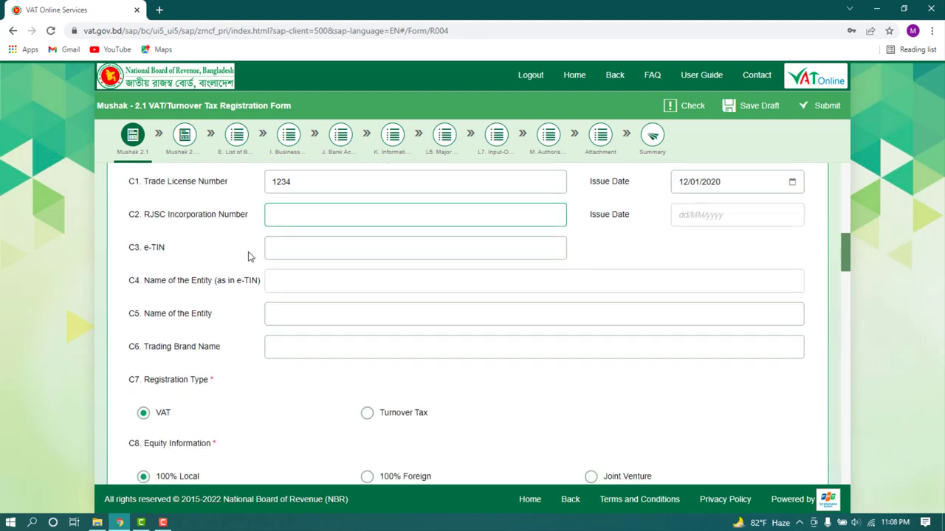
pyautogui.moveTo(177, 258); pyautogui.dragTo(144, 251)
pyautogui.click(301, 244)
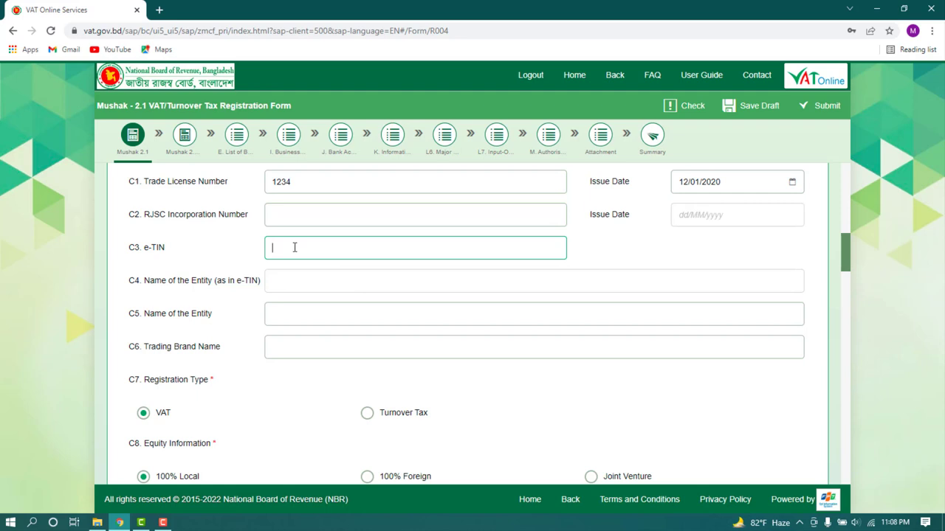
pyautogui.scroll(-1, 318, 250)
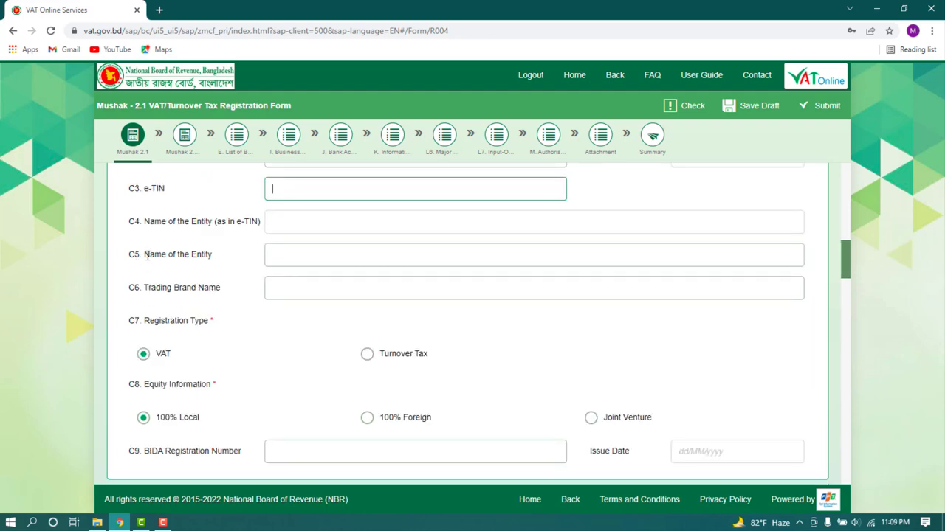
pyautogui.moveTo(144, 256); pyautogui.dragTo(222, 260)
pyautogui.click(298, 252)
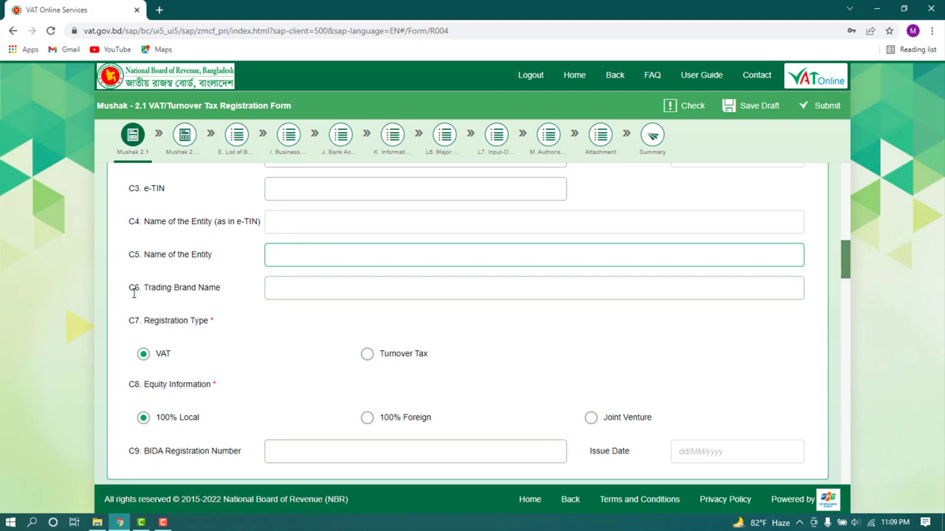
pyautogui.moveTo(130, 290); pyautogui.dragTo(148, 288)
pyautogui.click(307, 293)
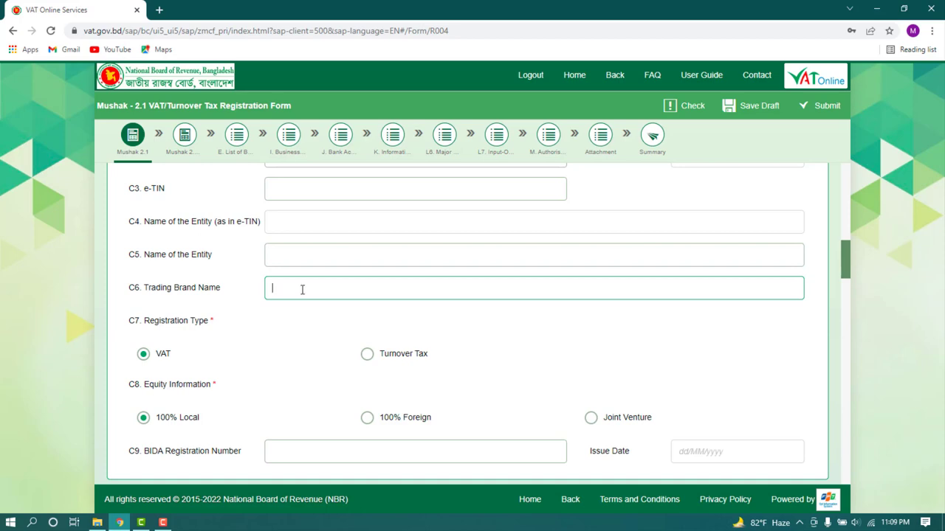
pyautogui.scroll(-3, 222, 276)
pyautogui.scroll(1, 200, 244)
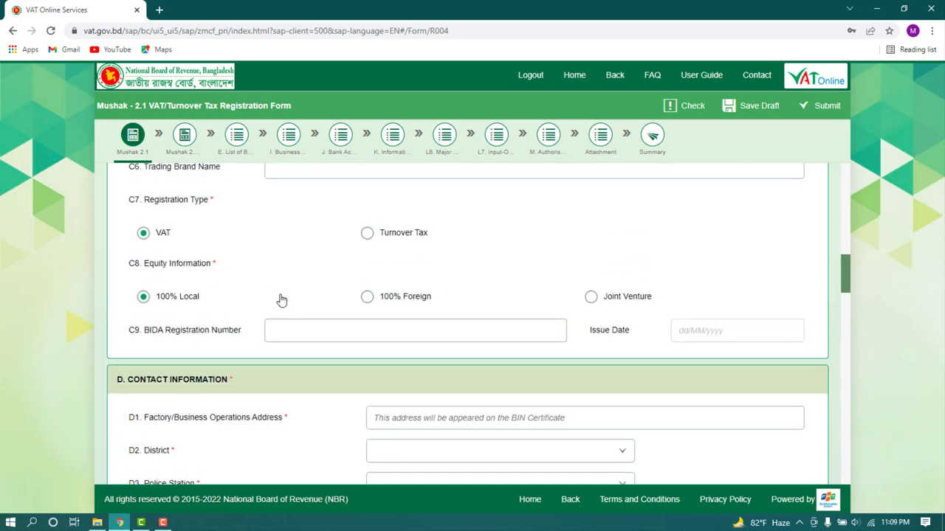
pyautogui.scroll(-3, 281, 300)
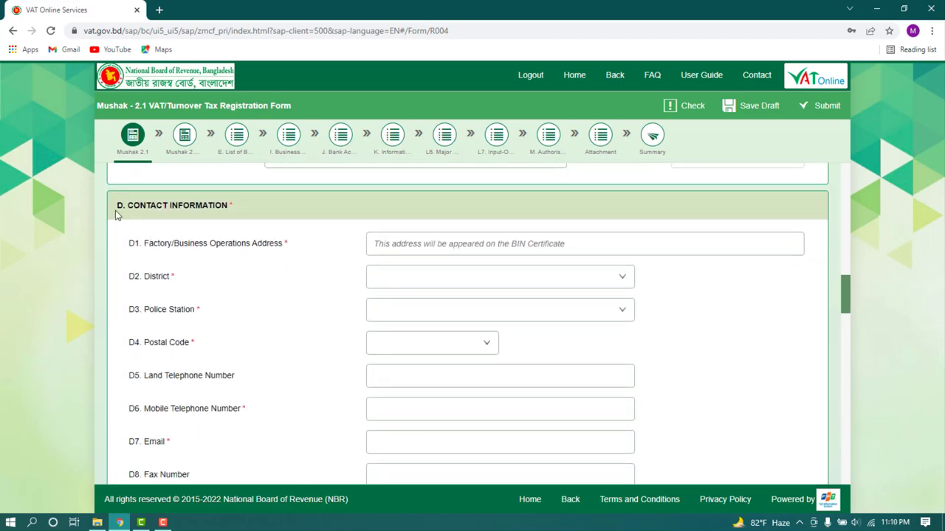
# Step: Examine the Factory/Business Operations Address and District fields in the Contact Information section
pyautogui.moveTo(128, 208); pyautogui.dragTo(230, 204)
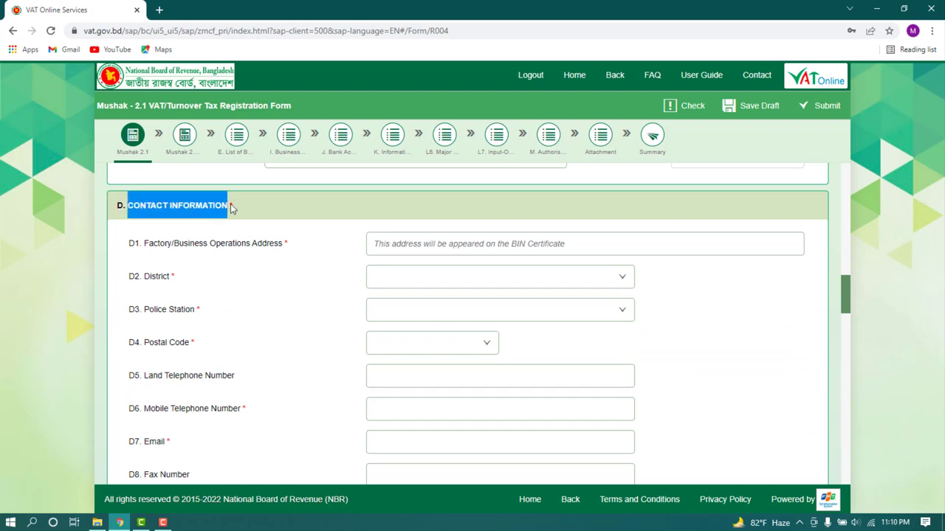
pyautogui.click(319, 234)
pyautogui.click(157, 245)
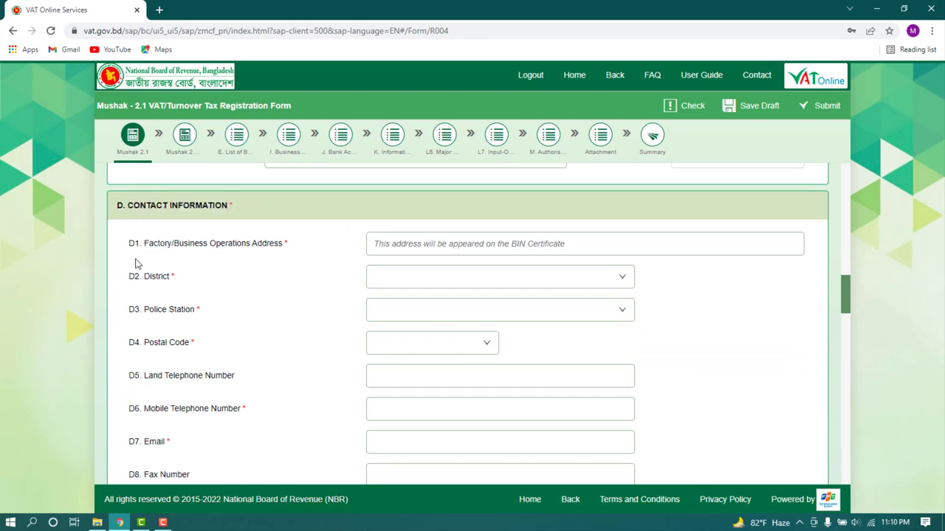
pyautogui.moveTo(127, 244); pyautogui.dragTo(373, 249)
pyautogui.click(380, 244)
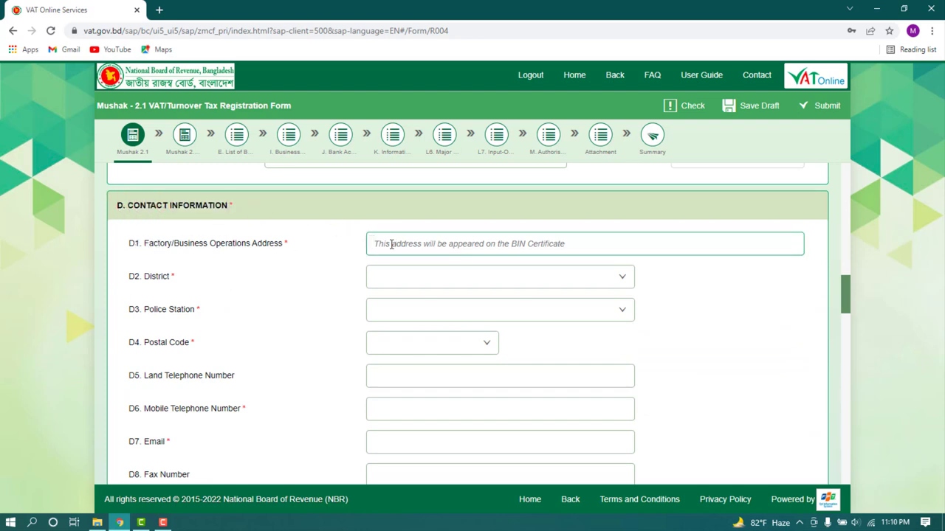
pyautogui.moveTo(175, 245); pyautogui.dragTo(314, 251)
pyautogui.click(416, 247)
pyautogui.moveTo(172, 279); pyautogui.dragTo(144, 279)
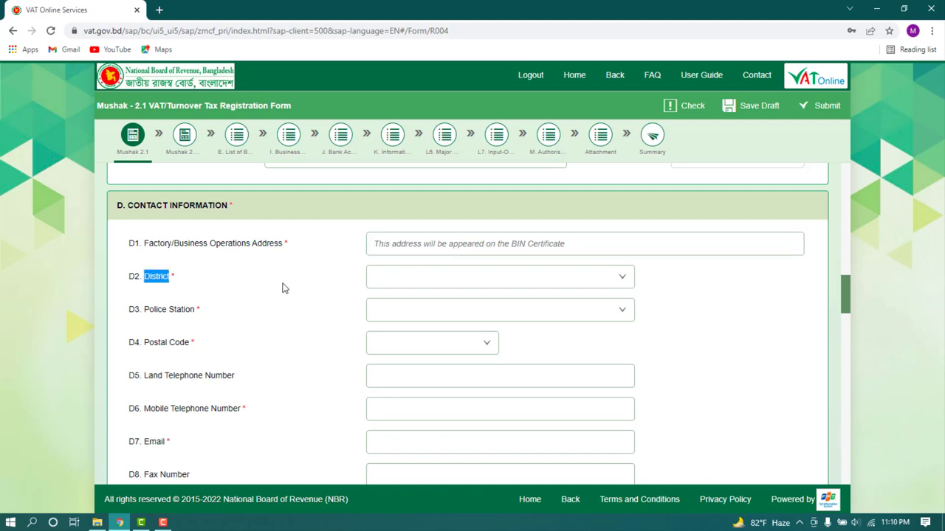
pyautogui.click(382, 246)
pyautogui.moveTo(169, 277); pyautogui.dragTo(146, 279)
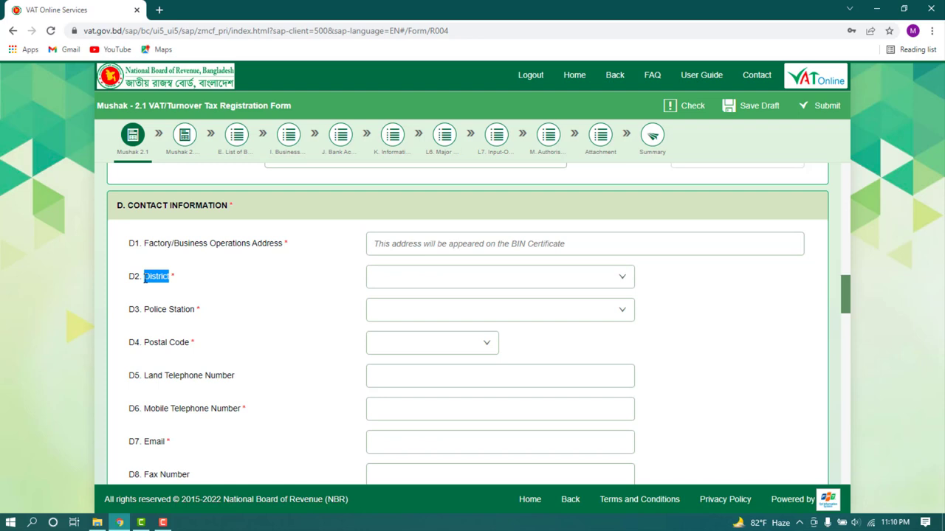
pyautogui.click(211, 286)
pyautogui.click(404, 242)
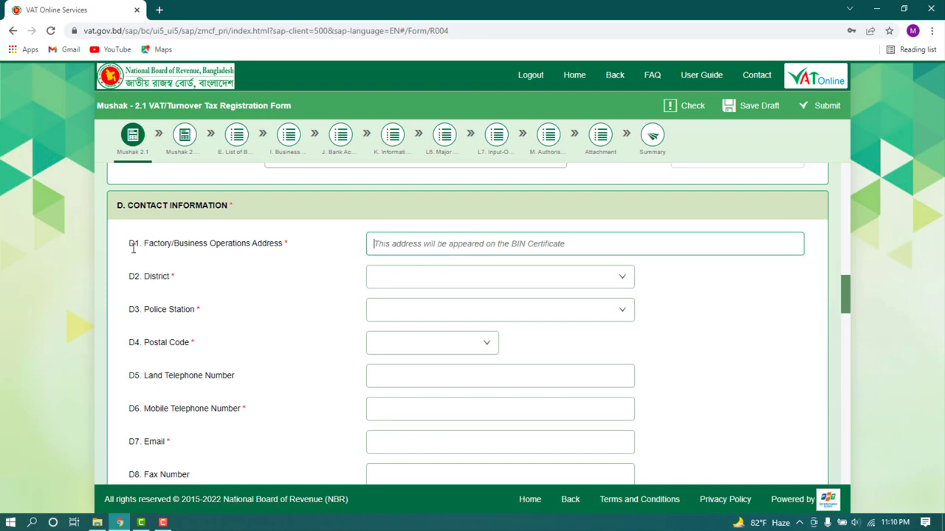
pyautogui.moveTo(133, 249); pyautogui.dragTo(312, 245)
pyautogui.click(439, 253)
pyautogui.moveTo(145, 245); pyautogui.dragTo(130, 246)
pyautogui.click(397, 240)
# Step: Set the Contact Information district to Dhaka and its police station to Uttara
pyautogui.click(426, 276)
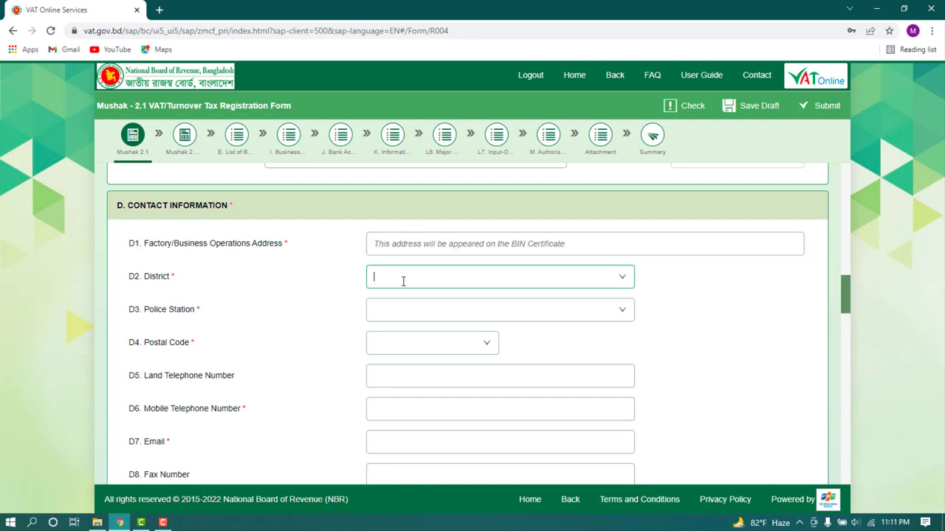
pyautogui.write('D')
pyautogui.click(375, 307)
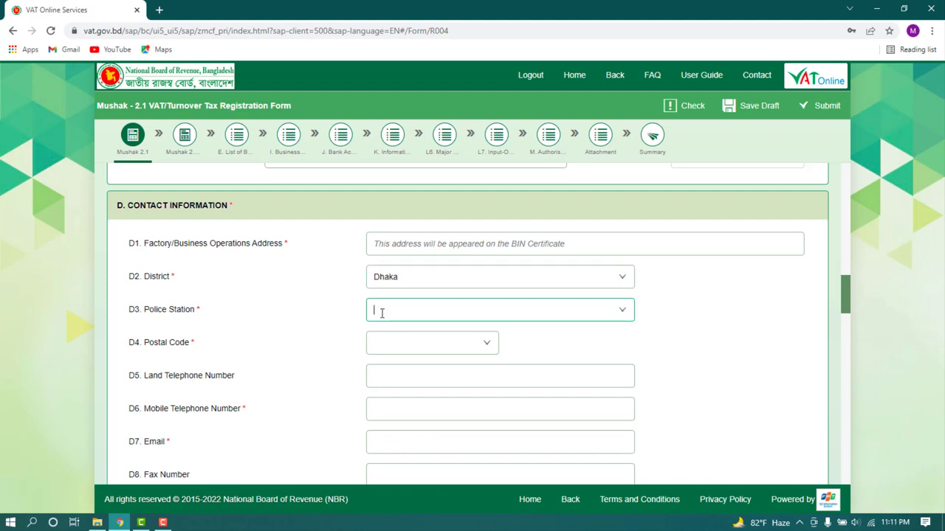
pyautogui.write('Uttara')
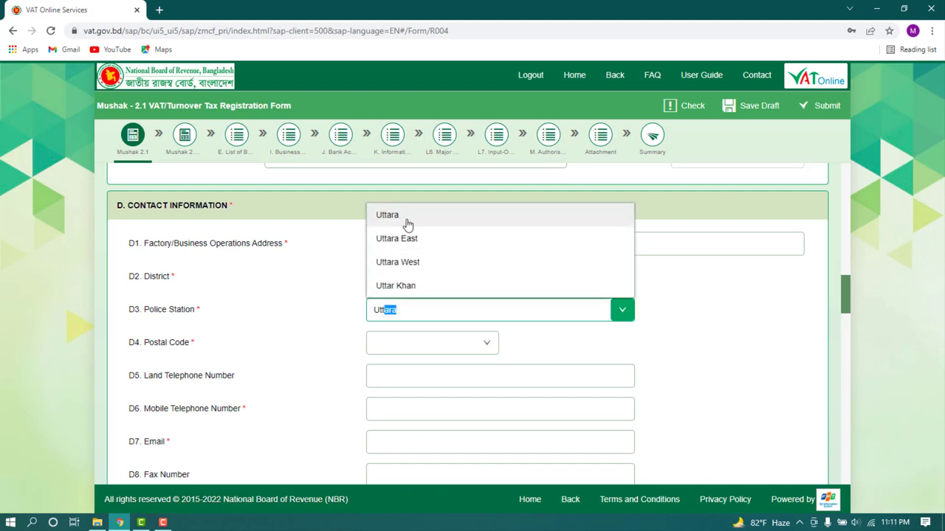
pyautogui.click(407, 221)
# Step: Set the postal code in Contact Information to 1230
pyautogui.click(404, 345)
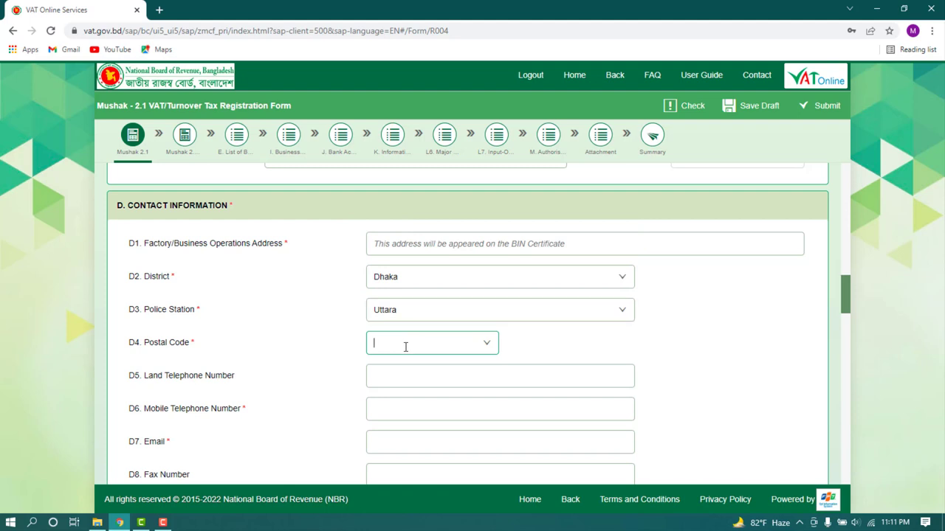
pyautogui.write('1230')
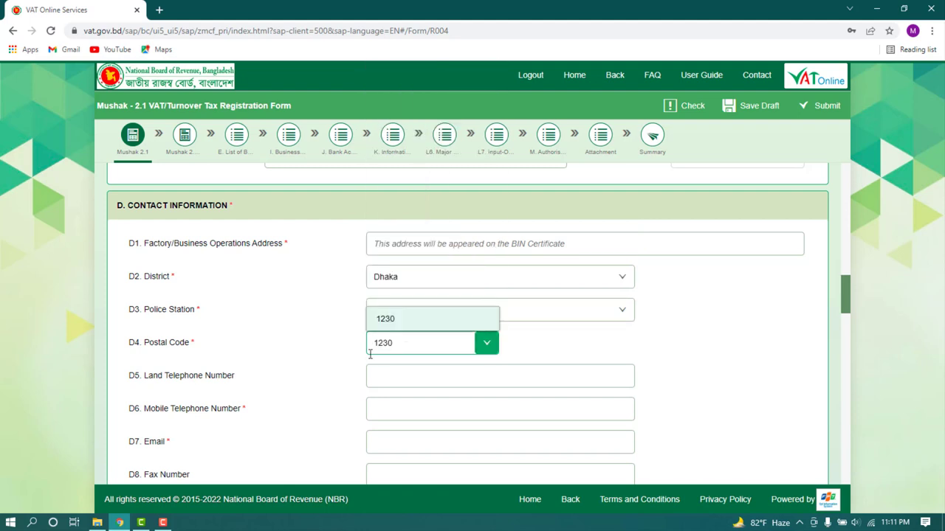
pyautogui.click(274, 375)
# Step: Examine the land telephone, mobile telephone and email fields of the Contact Information section
pyautogui.scroll(-1, 170, 366)
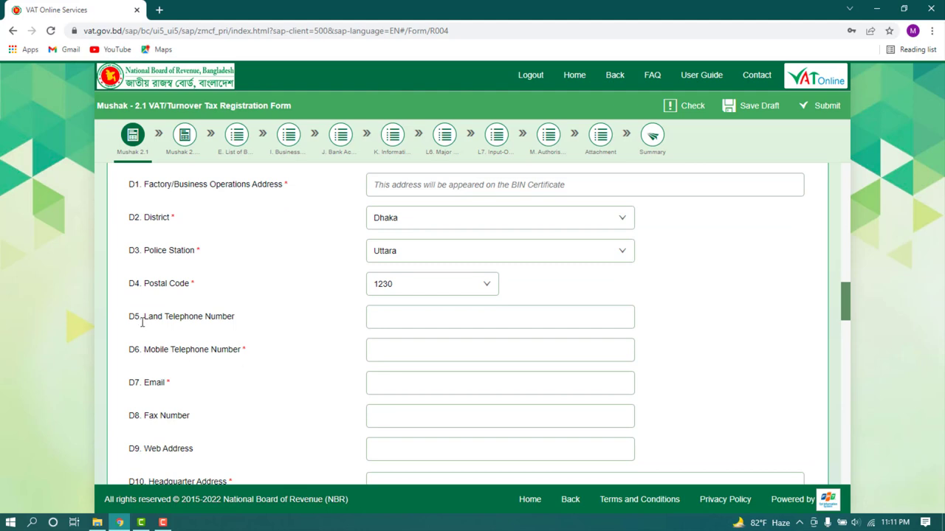
pyautogui.moveTo(142, 323); pyautogui.dragTo(235, 319)
pyautogui.moveTo(140, 350); pyautogui.dragTo(243, 342)
pyautogui.click(395, 346)
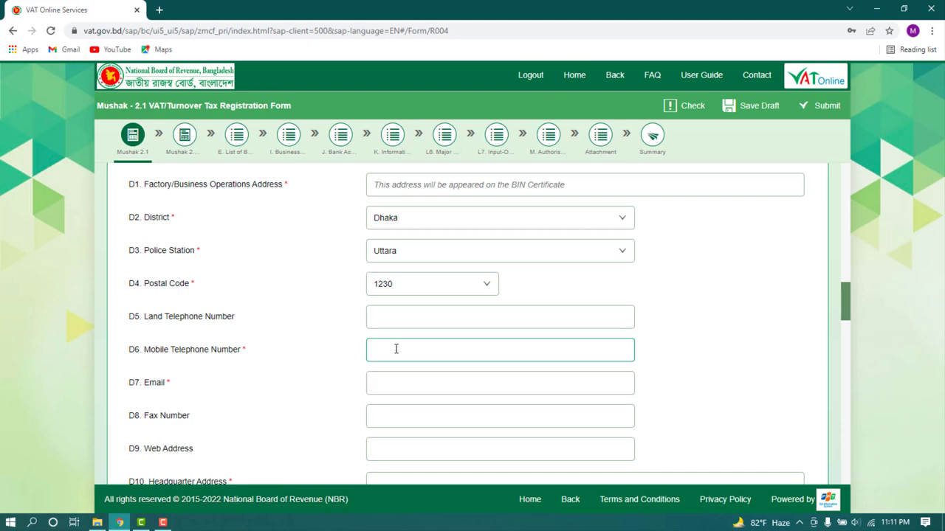
pyautogui.scroll(-1, 401, 349)
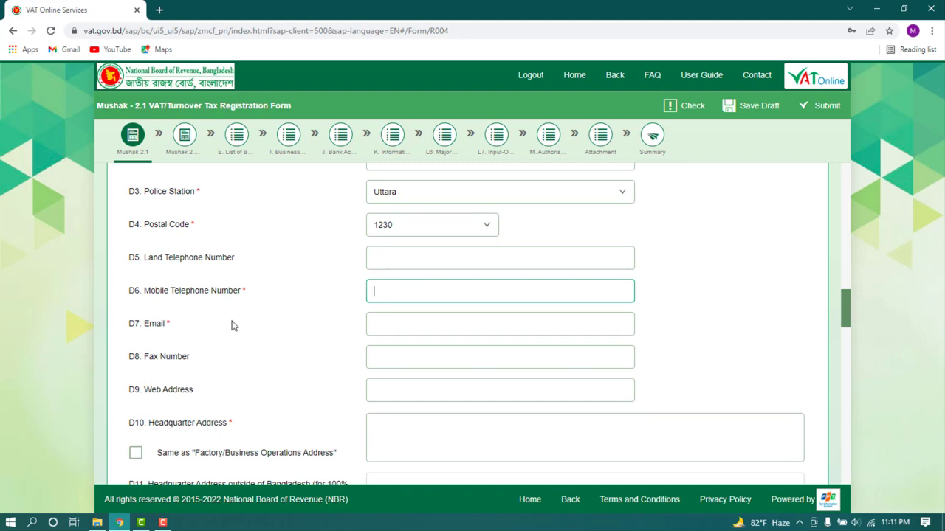
pyautogui.moveTo(145, 326); pyautogui.dragTo(177, 329)
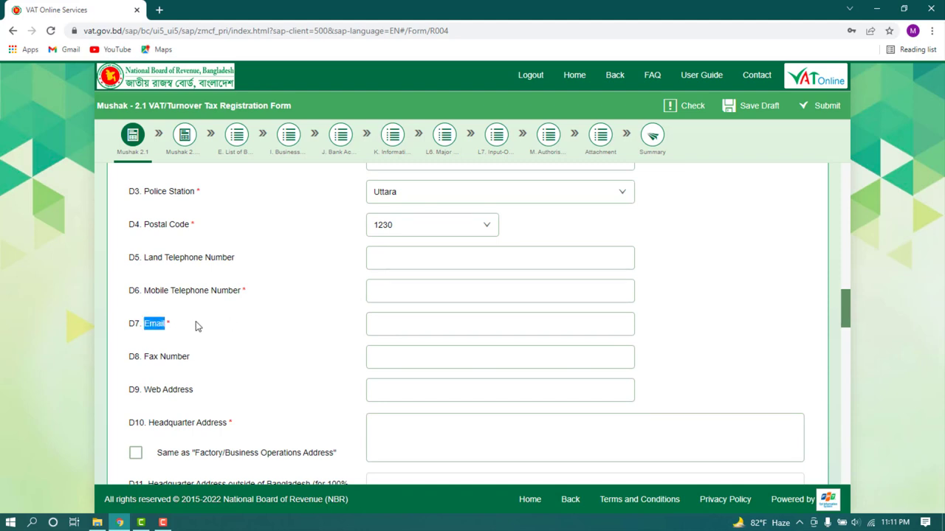
pyautogui.click(416, 335)
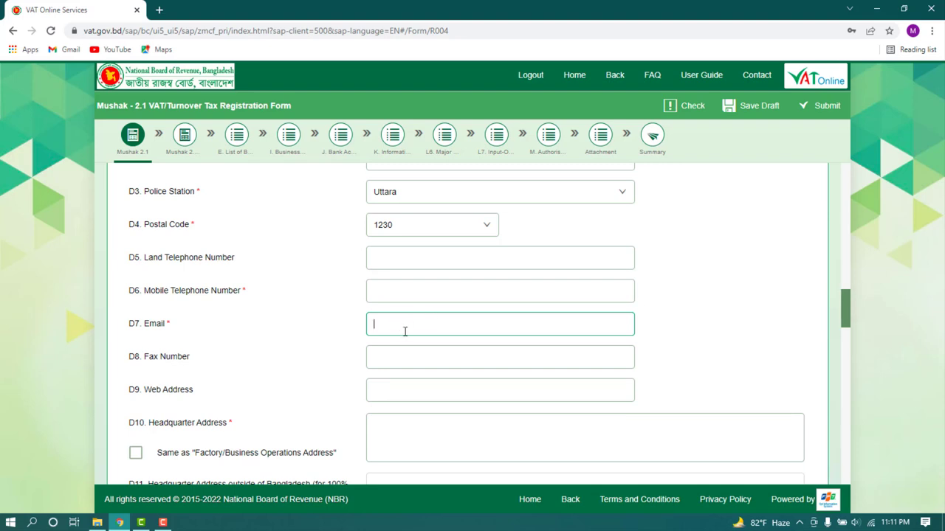
pyautogui.click(387, 297)
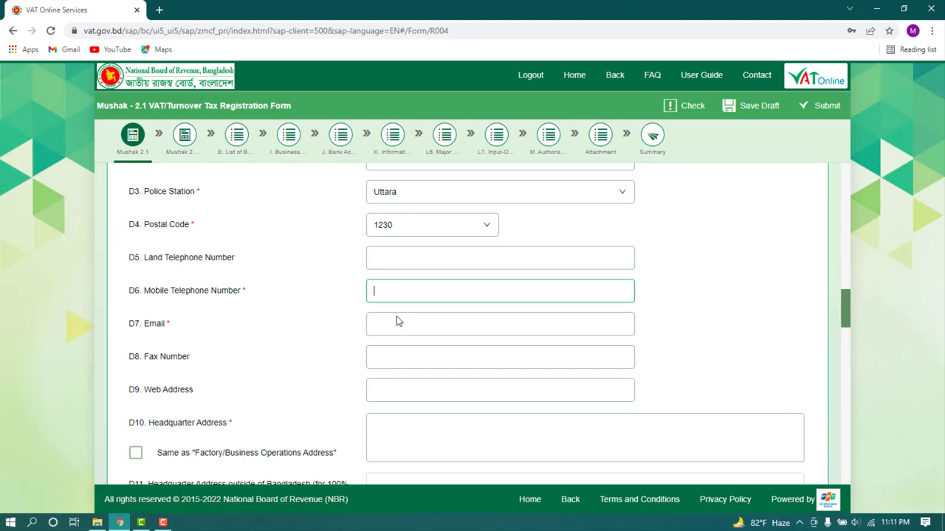
pyautogui.click(398, 330)
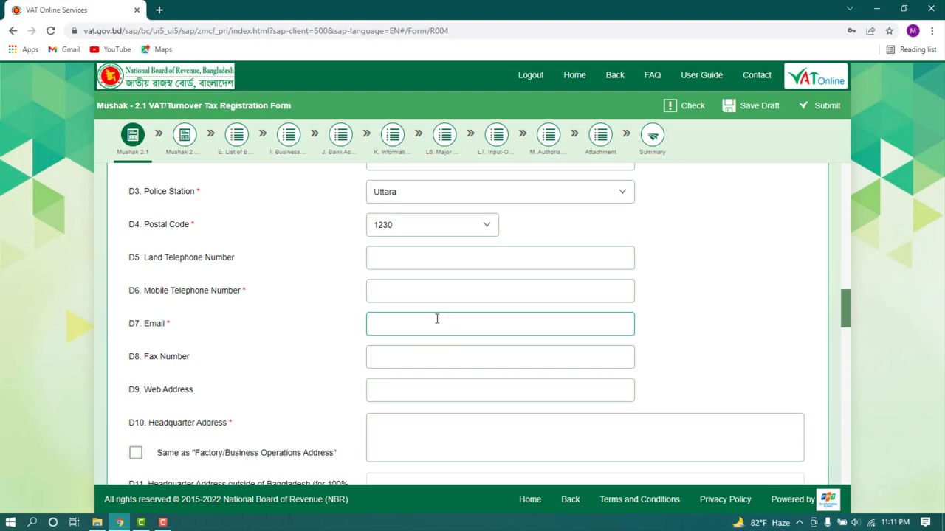
# Step: Examine the Fax Number and Web Address fields and review which contact fields are mandatory
pyautogui.scroll(-1, 434, 317)
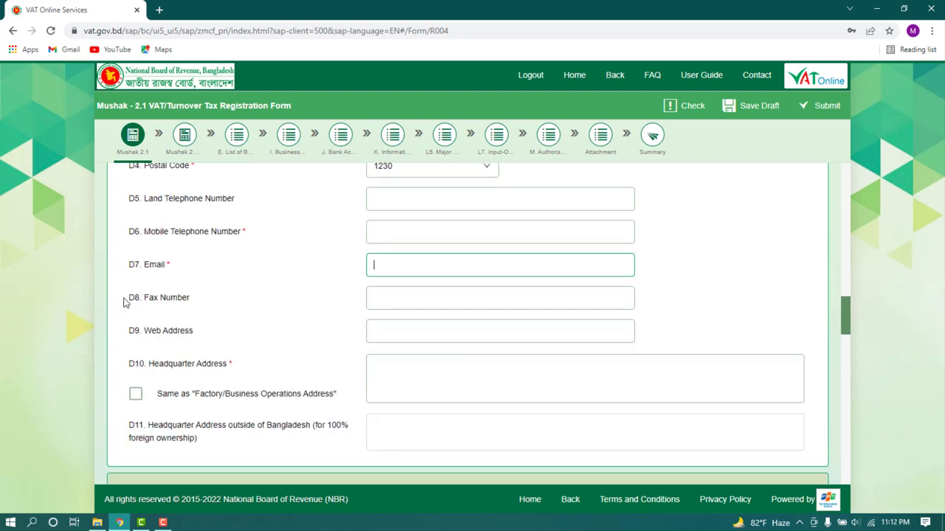
pyautogui.moveTo(143, 298); pyautogui.dragTo(191, 298)
pyautogui.moveTo(143, 332); pyautogui.dragTo(226, 338)
pyautogui.scroll(-1, 248, 342)
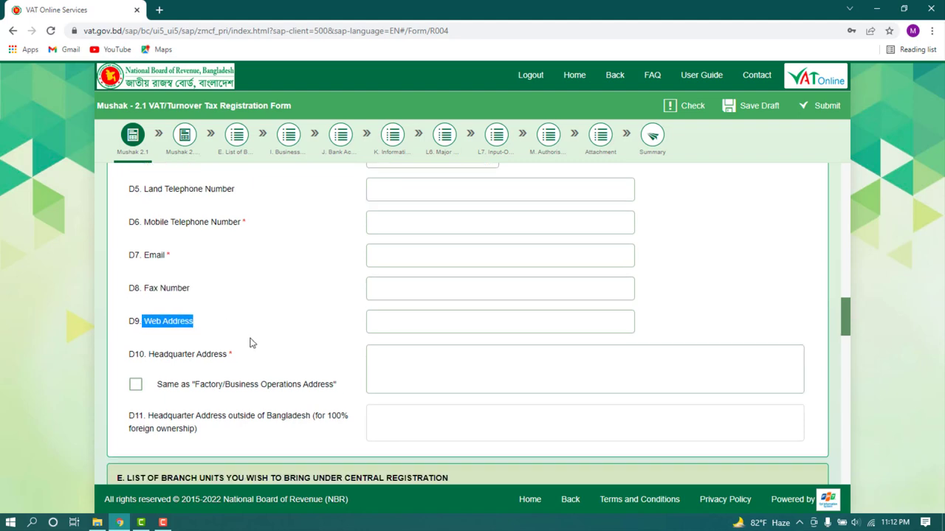
pyautogui.scroll(1, 170, 295)
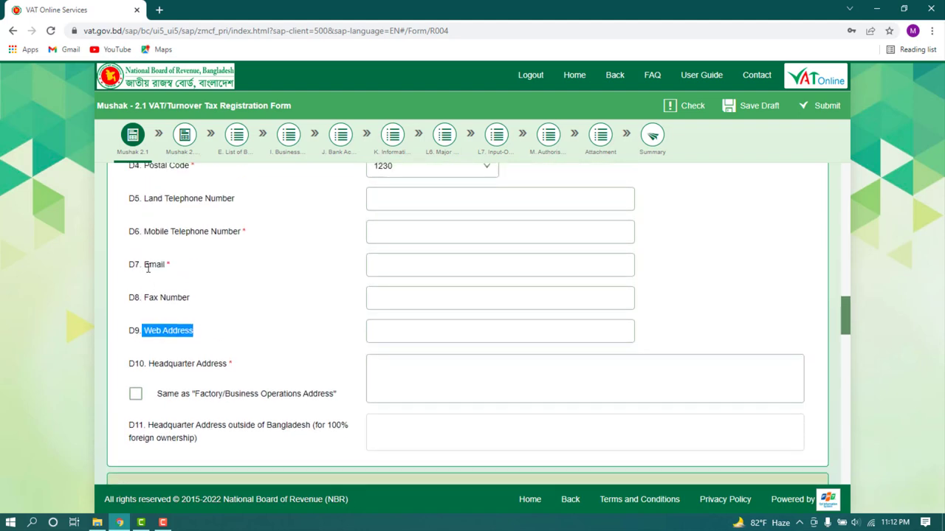
pyautogui.click(170, 267)
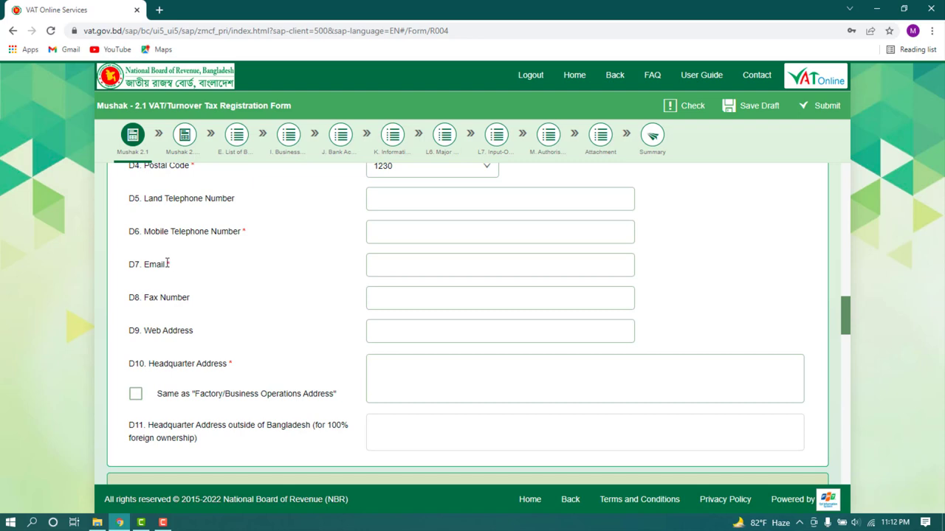
pyautogui.moveTo(144, 265); pyautogui.dragTo(167, 266)
pyautogui.click(183, 263)
pyautogui.moveTo(150, 235); pyautogui.dragTo(242, 230)
pyautogui.click(259, 234)
# Step: Mark the Headquarter Address as the same as the Factory/Business Operations Address
pyautogui.scroll(-3, 253, 295)
pyautogui.moveTo(130, 246); pyautogui.dragTo(157, 246)
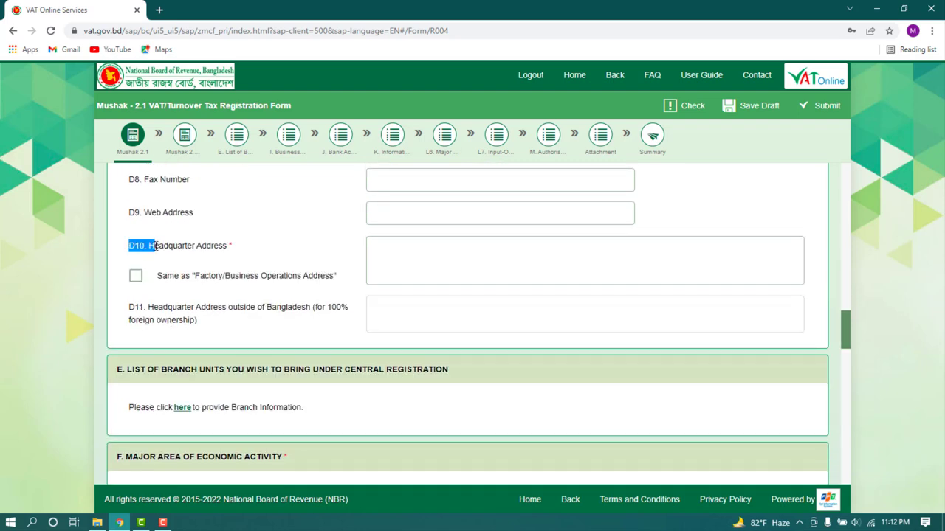
pyautogui.click(197, 249)
pyautogui.moveTo(229, 247); pyautogui.dragTo(220, 250)
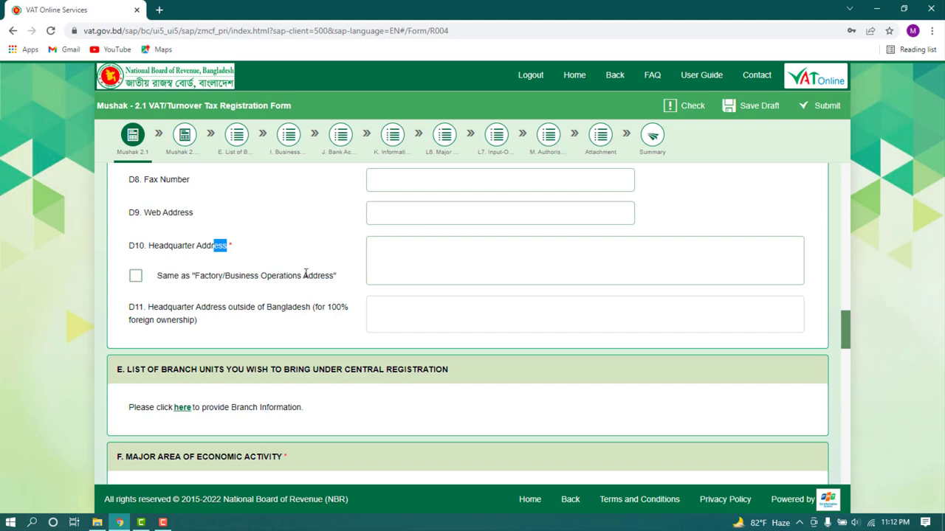
pyautogui.scroll(1, 305, 274)
pyautogui.click(422, 330)
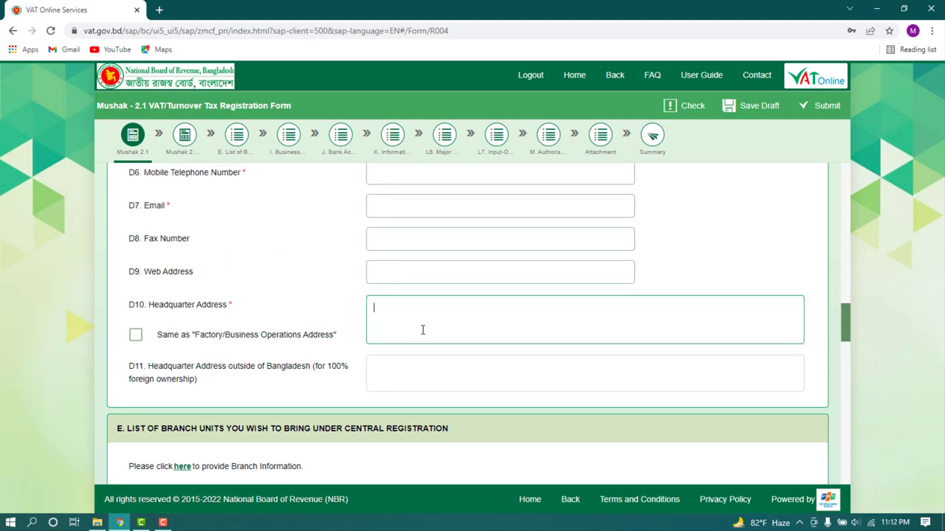
pyautogui.click(135, 334)
pyautogui.scroll(1, 330, 347)
pyautogui.scroll(4, 330, 347)
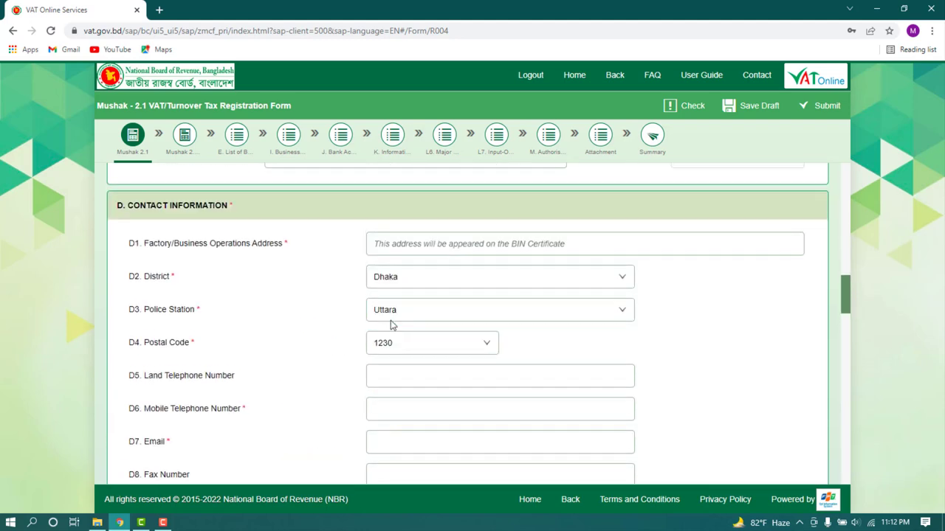
pyautogui.scroll(-5, 369, 355)
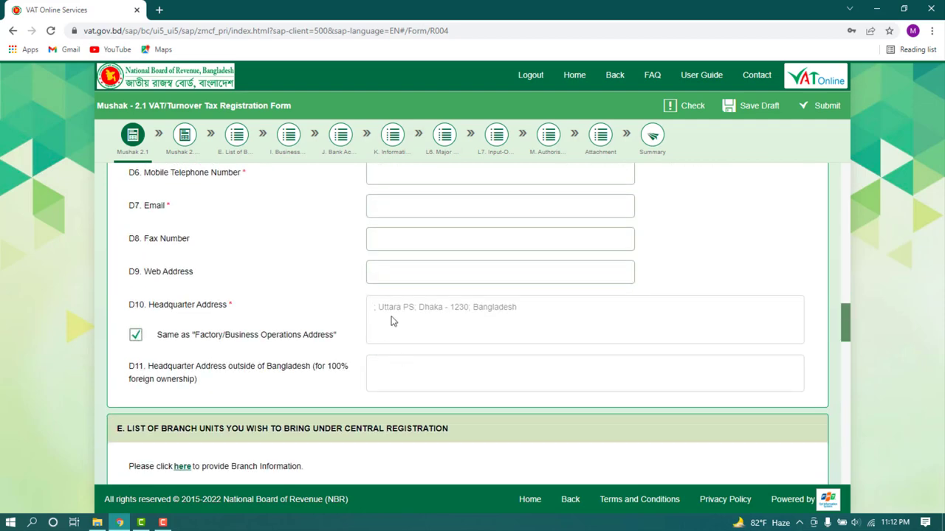
pyautogui.scroll(-2, 222, 332)
pyautogui.click(134, 216)
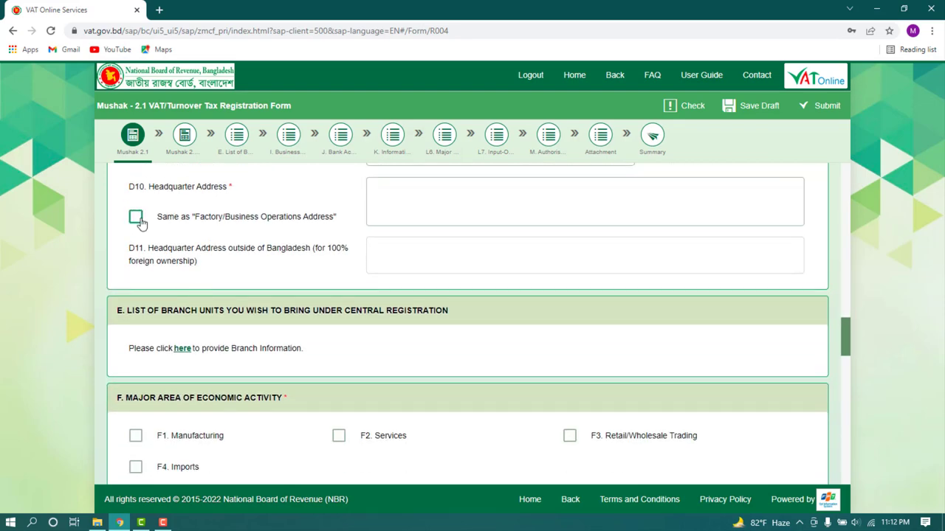
pyautogui.click(134, 216)
# Step: Select F2. Services as the Major Area of Economic Activity, passing over the branch units section
pyautogui.scroll(-2, 260, 264)
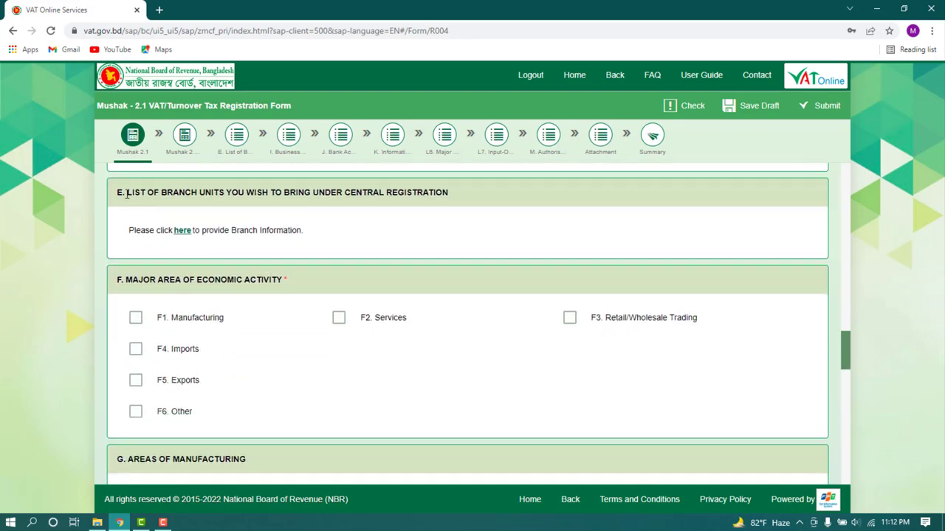
pyautogui.moveTo(126, 194); pyautogui.dragTo(267, 193)
pyautogui.scroll(-1, 259, 274)
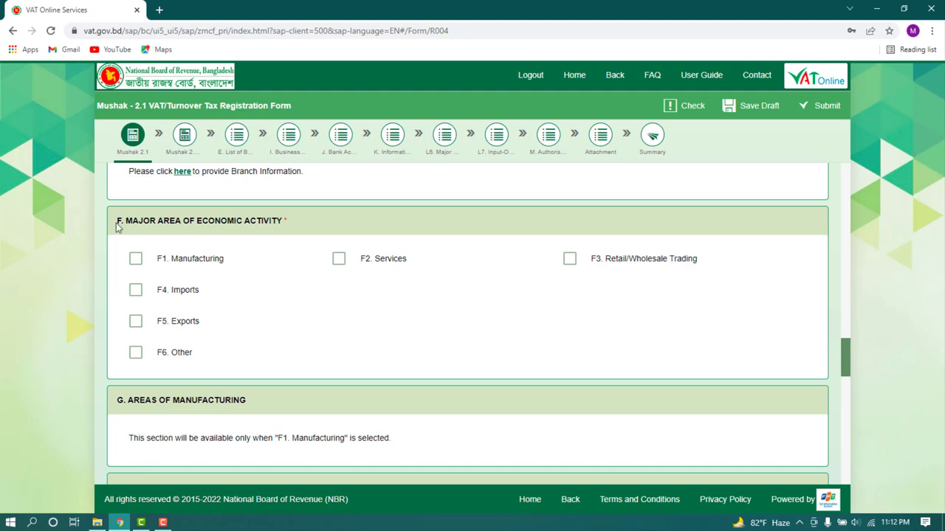
pyautogui.tripleClick(265, 221)
pyautogui.click(339, 258)
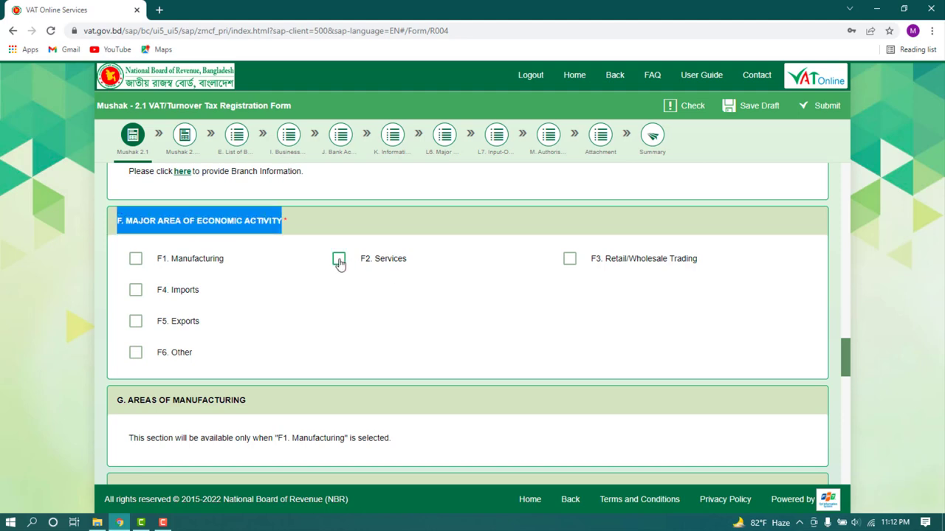
# Step: Select H8. Restaurants in the Areas of Service section
pyautogui.scroll(-3, 323, 239)
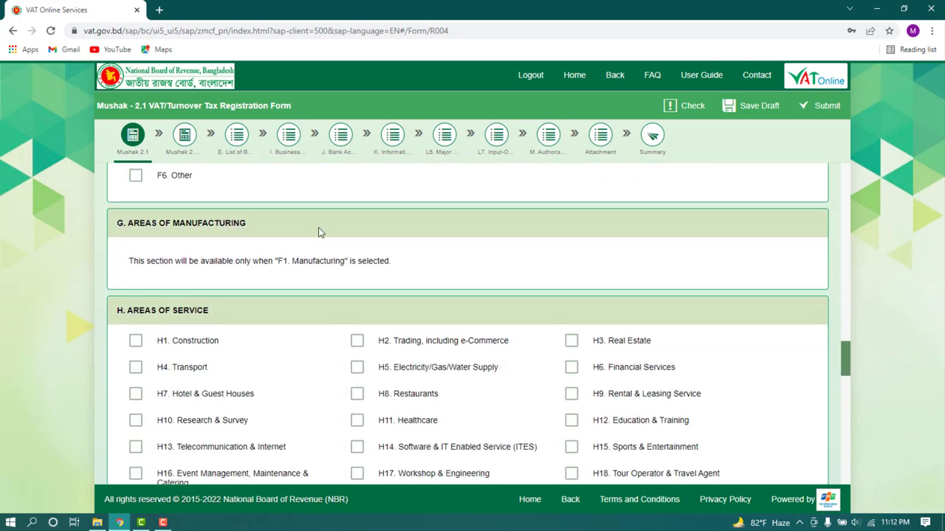
pyautogui.scroll(-2, 299, 226)
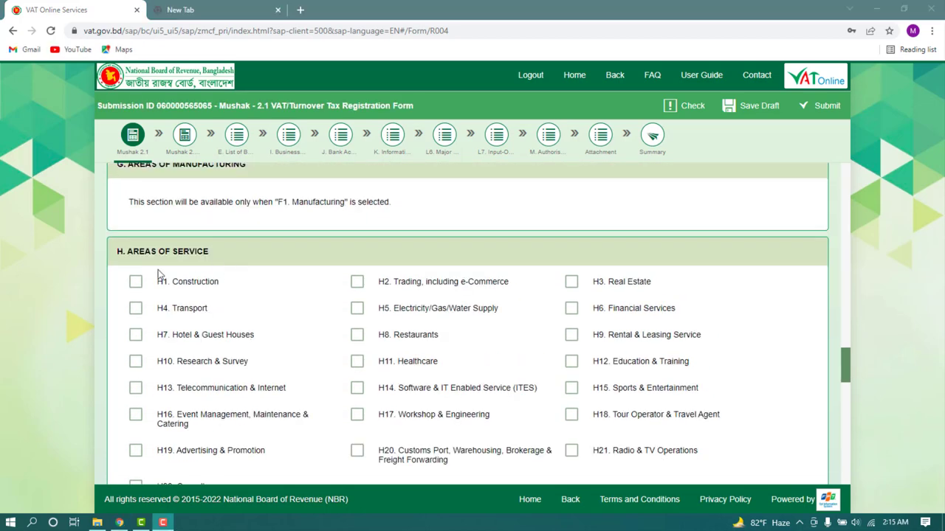
pyautogui.moveTo(116, 254); pyautogui.dragTo(210, 256)
pyautogui.click(258, 257)
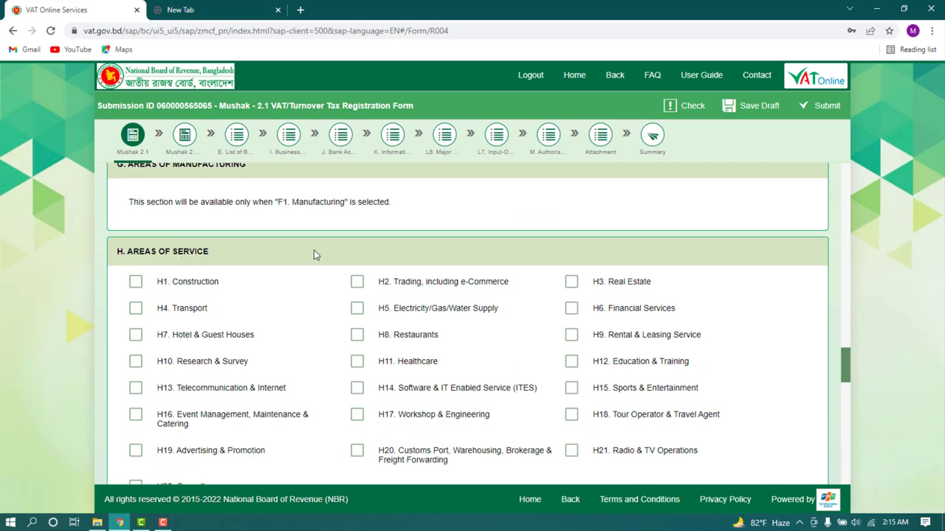
pyautogui.scroll(-1, 375, 274)
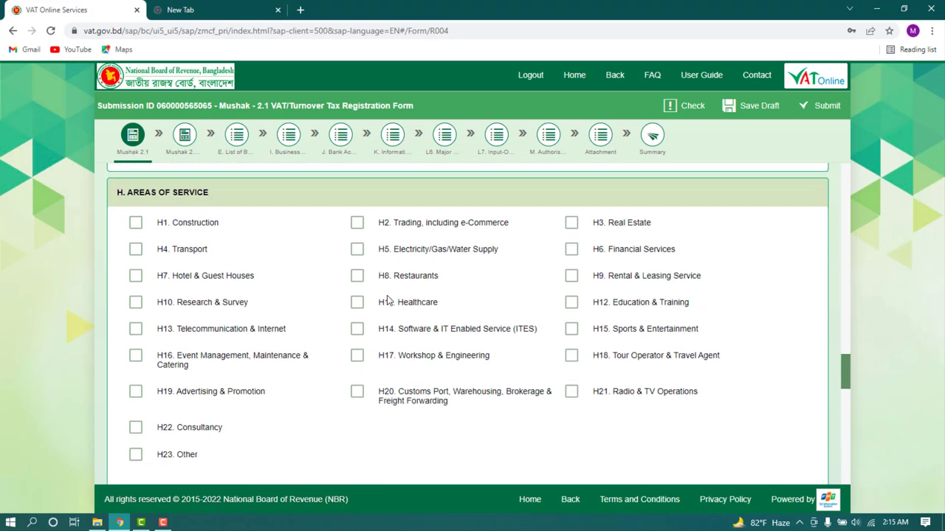
pyautogui.click(408, 279)
# Step: Open the Business Classification Code information from section I and add a new entry row
pyautogui.scroll(-3, 322, 269)
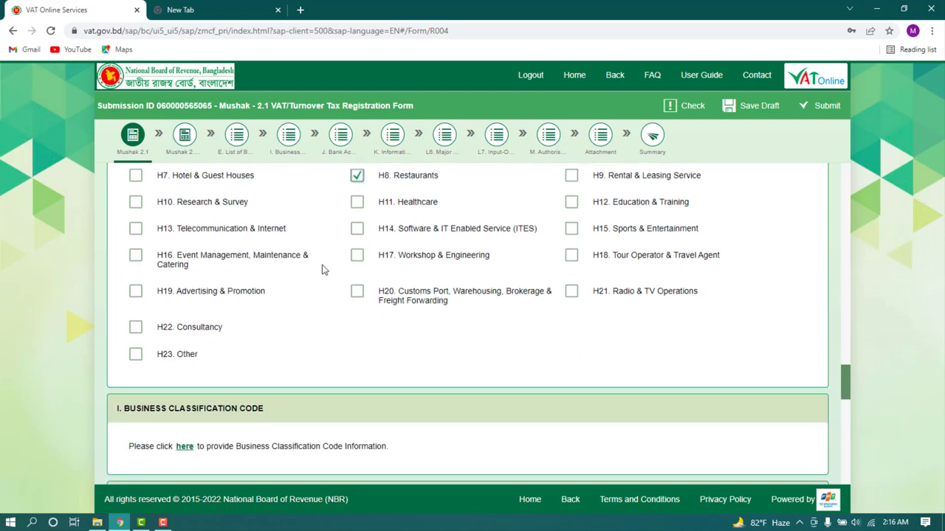
pyautogui.scroll(-1, 293, 255)
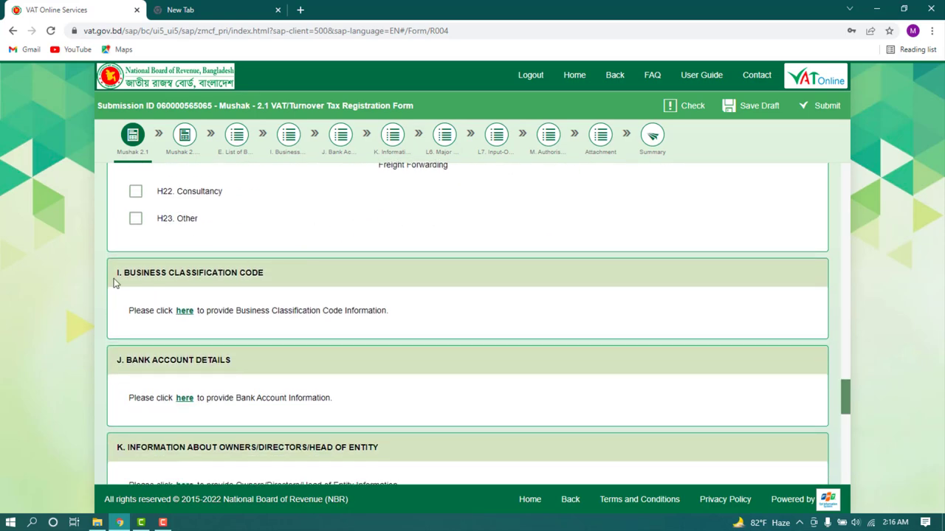
pyautogui.moveTo(116, 276); pyautogui.dragTo(278, 278)
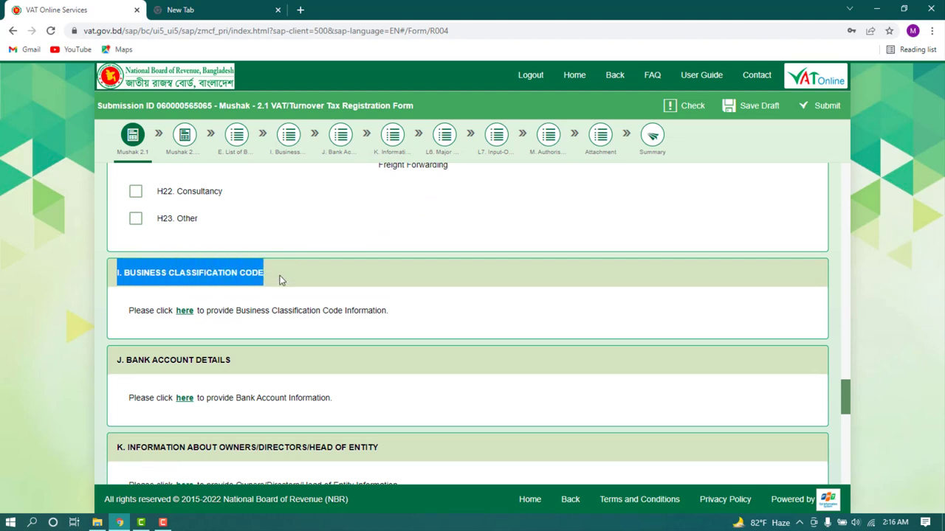
pyautogui.click(280, 278)
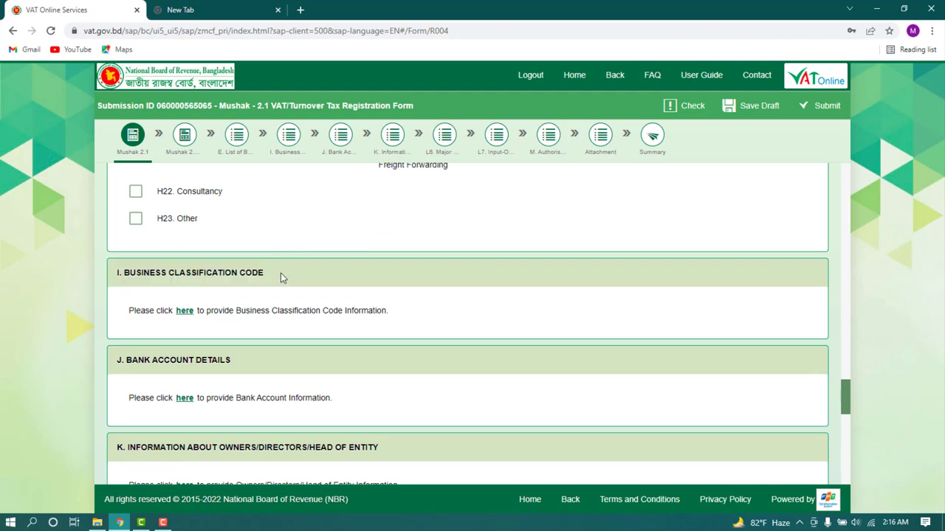
pyautogui.click(184, 313)
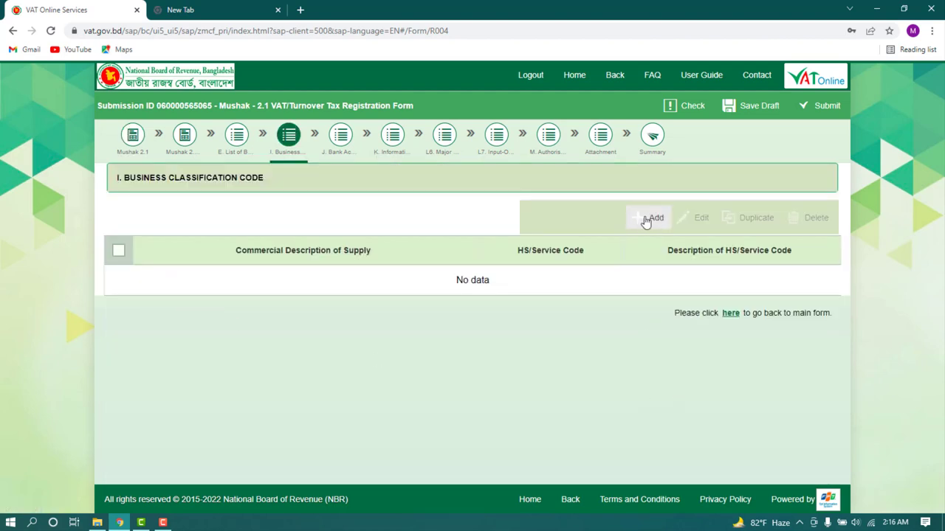
pyautogui.click(653, 220)
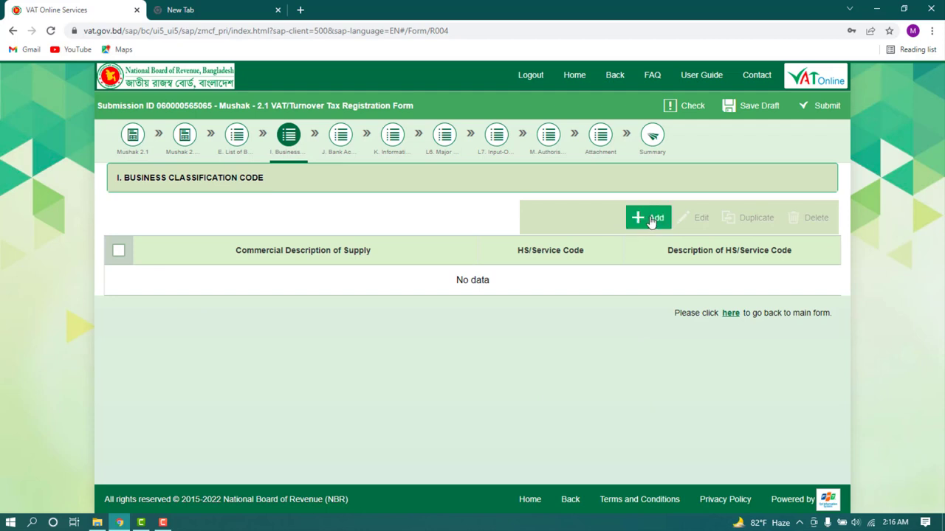
pyautogui.click(203, 291)
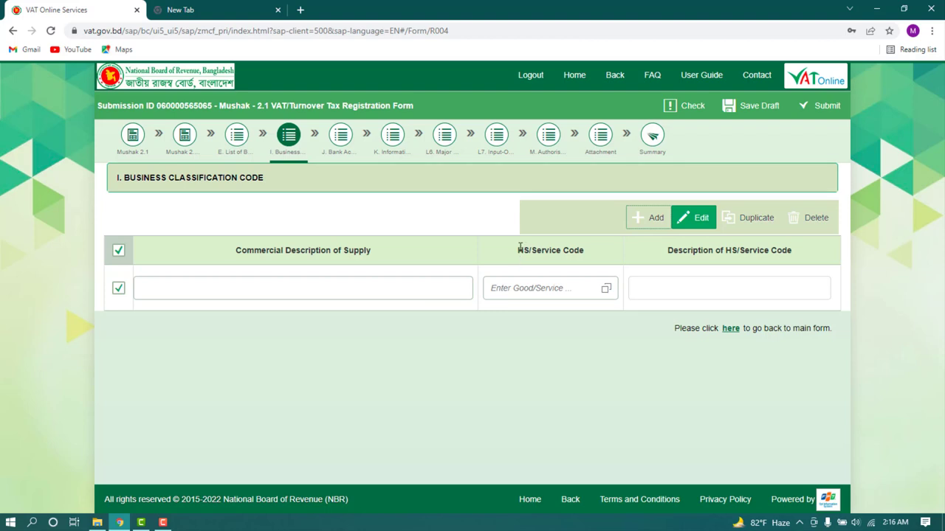
# Step: Set the row's HS/Service Code to the Service entry S001.20, "Restaurant: air conditioned without bar & floor show"
pyautogui.moveTo(519, 252); pyautogui.dragTo(598, 341)
pyautogui.click(598, 341)
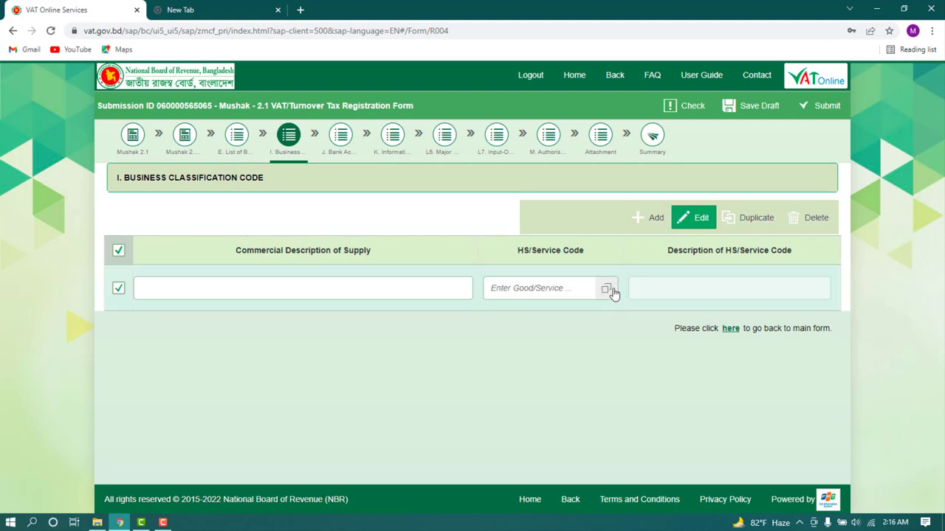
pyautogui.click(607, 289)
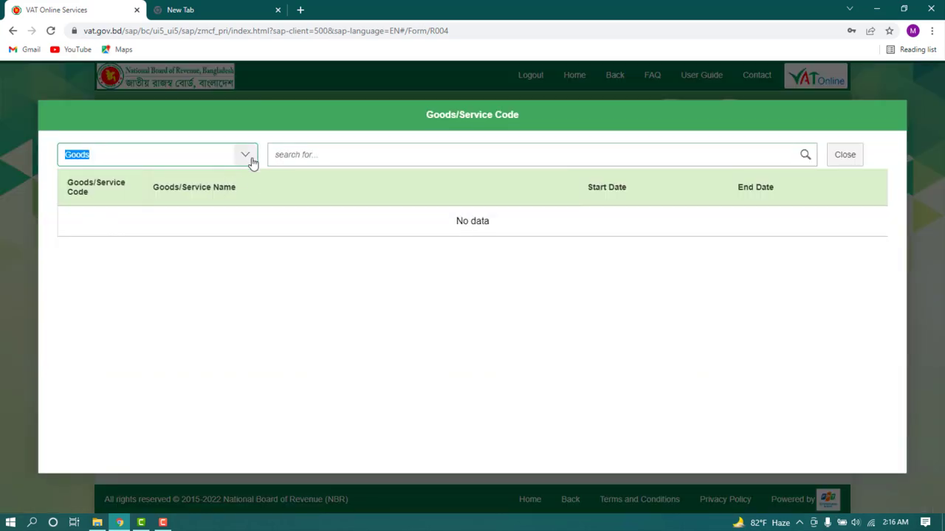
pyautogui.click(245, 157)
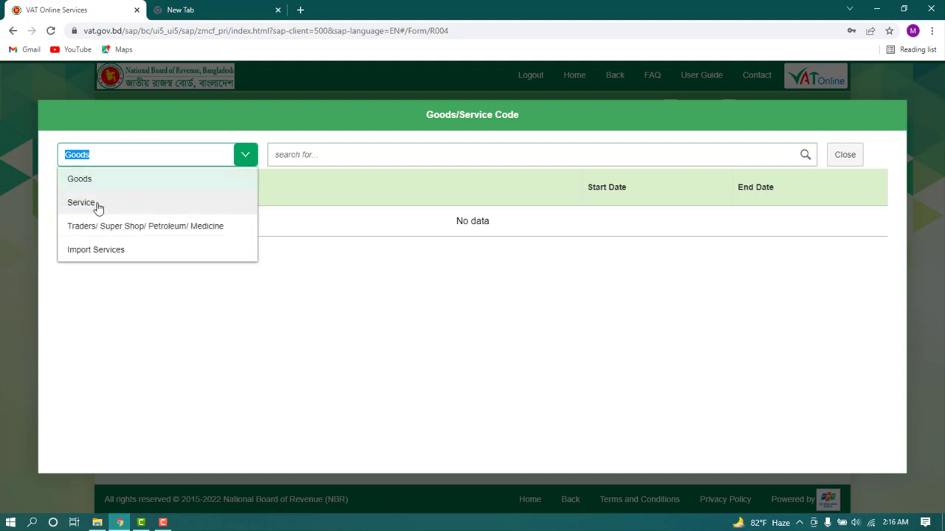
pyautogui.click(97, 205)
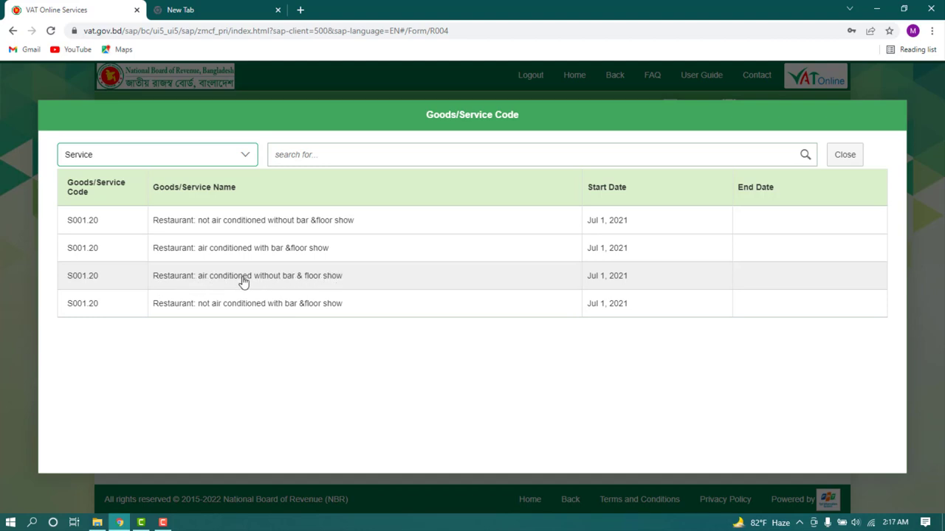
pyautogui.click(295, 279)
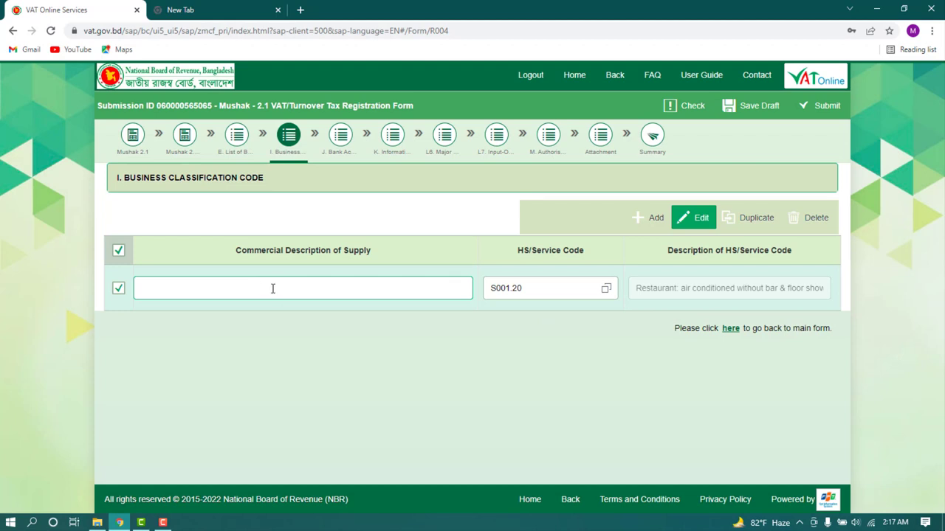
# Step: Copy the service code's description into Commercial Description of Supply and return to the main form
pyautogui.moveTo(228, 252); pyautogui.dragTo(384, 255)
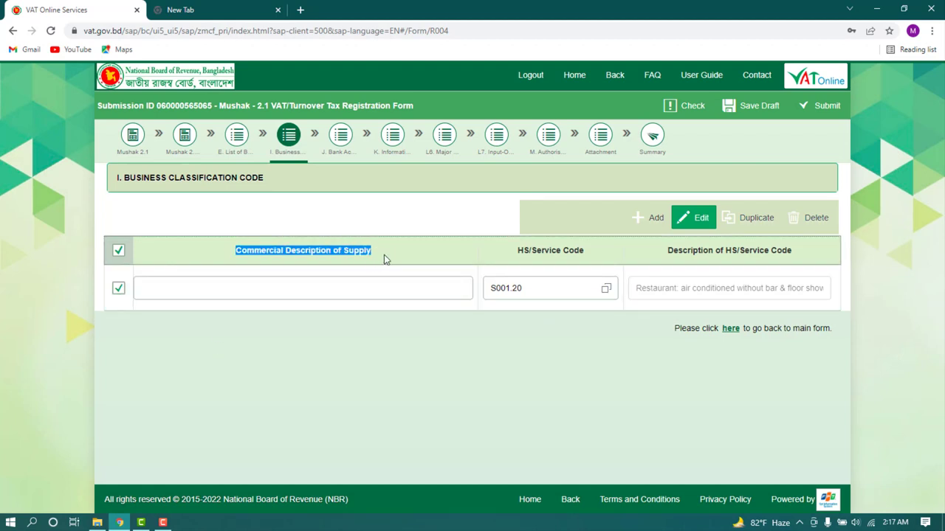
pyautogui.click(350, 284)
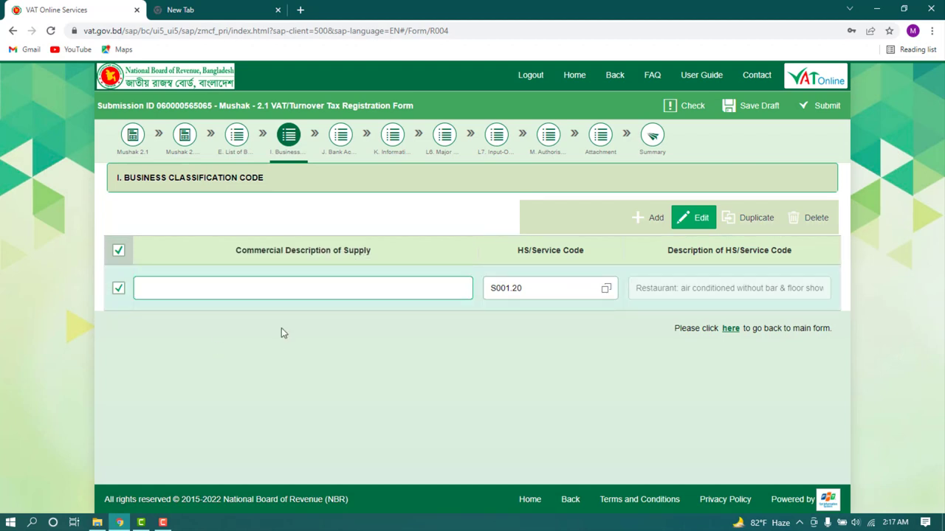
pyautogui.tripleClick(653, 288)
pyautogui.hotkey('ctrl', 'c')
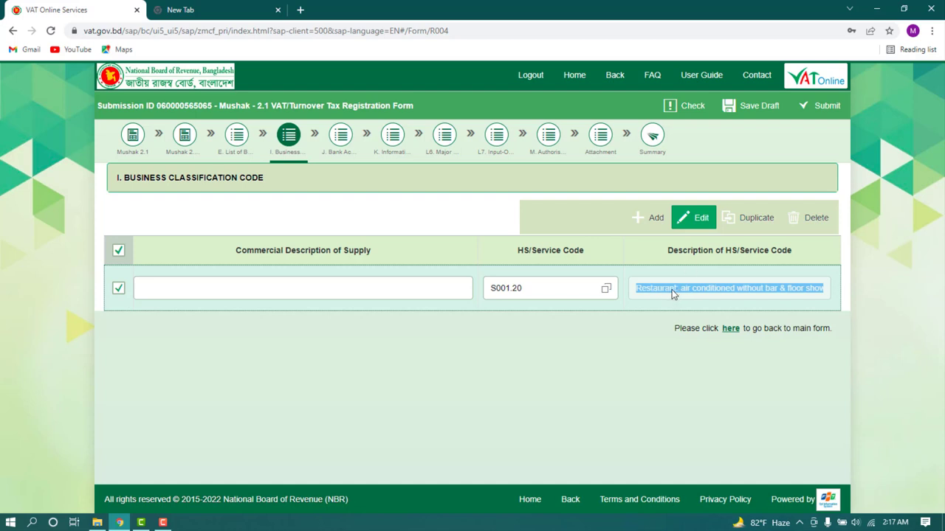
pyautogui.click(303, 288)
pyautogui.hotkey('ctrl', 'v')
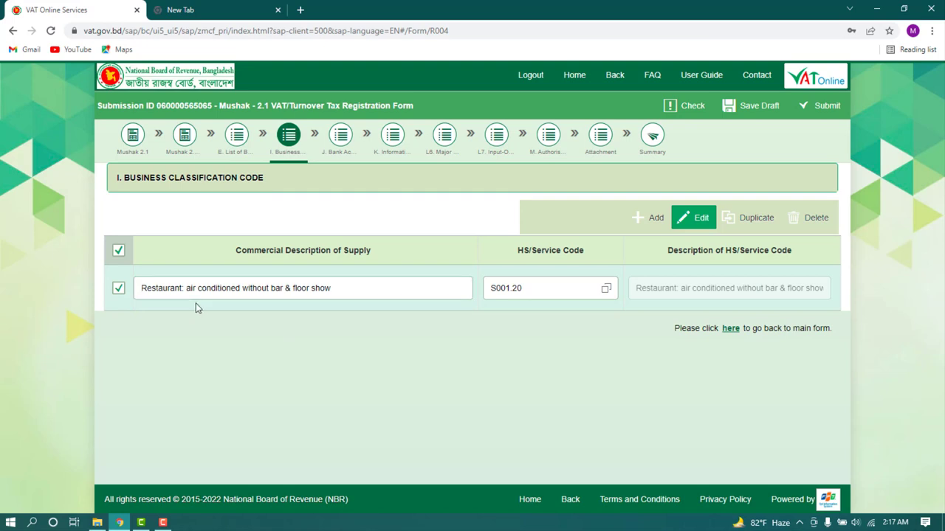
pyautogui.click(310, 326)
pyautogui.click(729, 331)
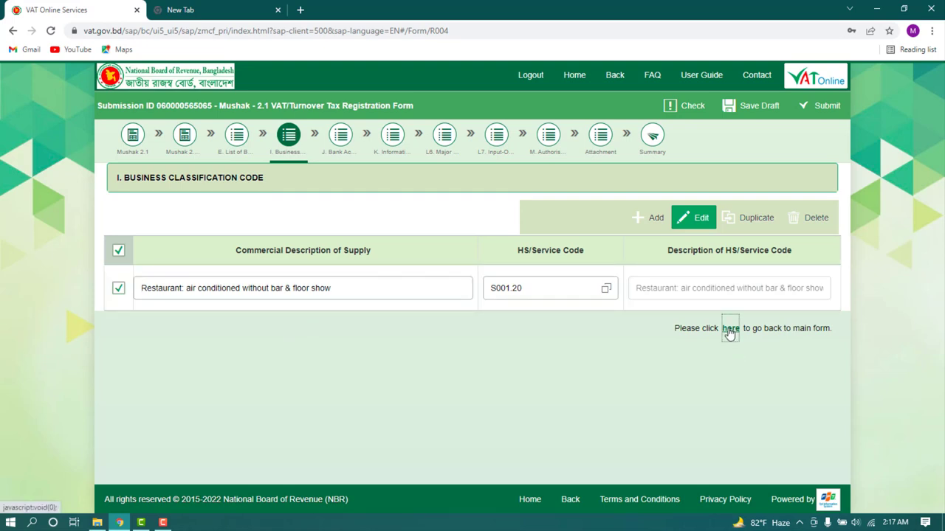
# Step: Open the Bank Account Details information from section J and add a new account row
pyautogui.scroll(-1, 346, 314)
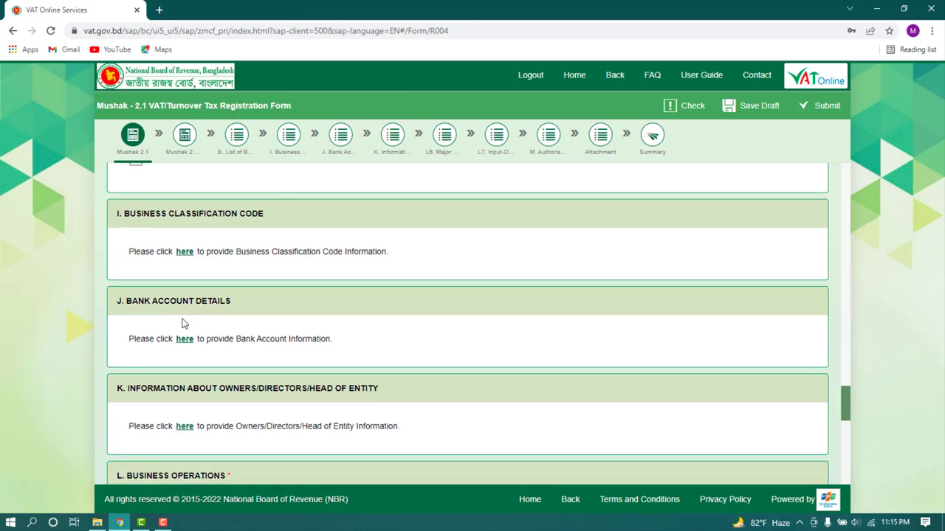
pyautogui.scroll(-1, 181, 323)
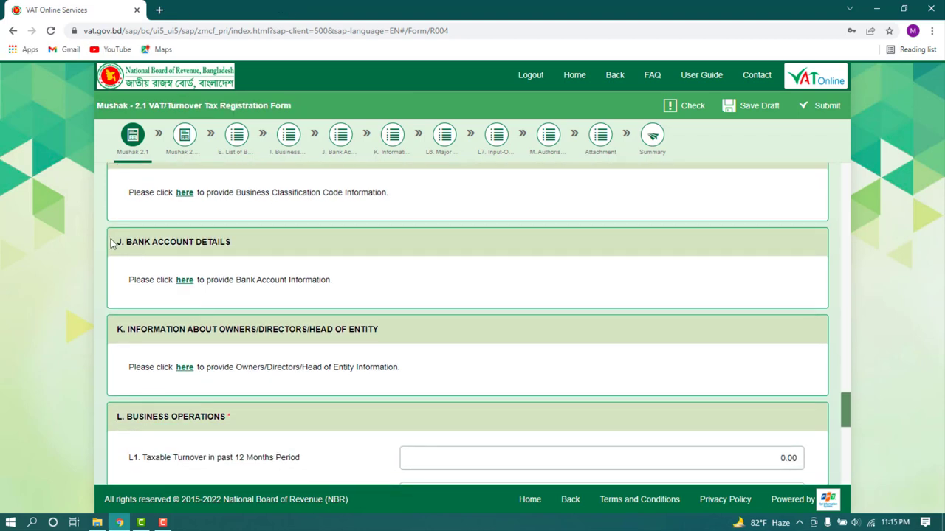
pyautogui.moveTo(112, 243); pyautogui.dragTo(236, 244)
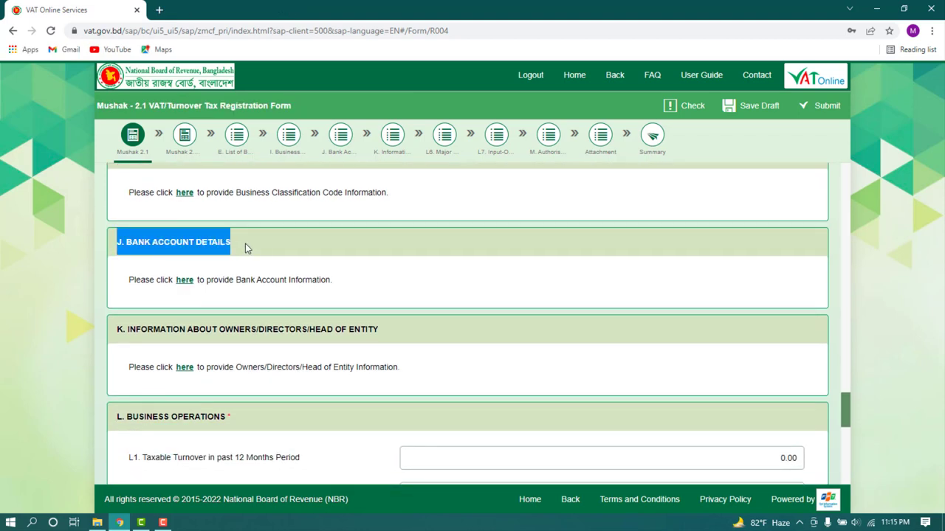
pyautogui.click(184, 284)
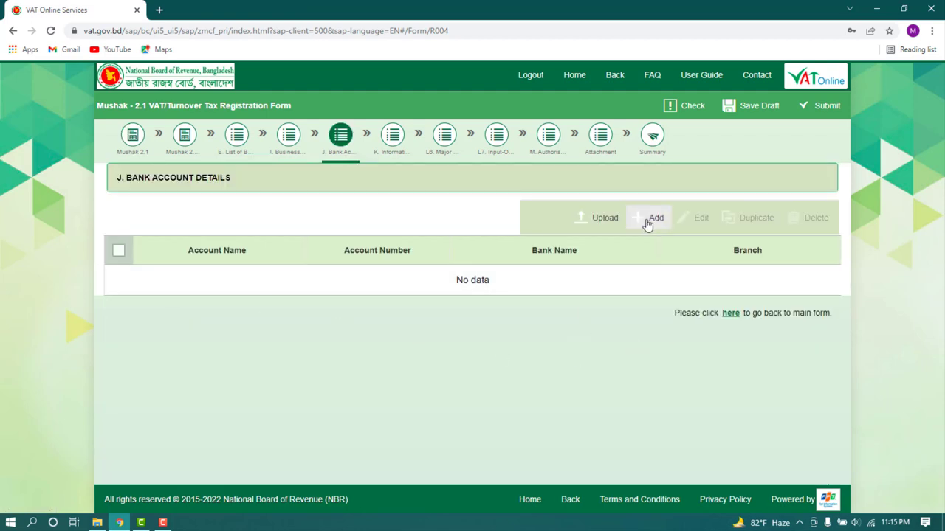
pyautogui.click(647, 220)
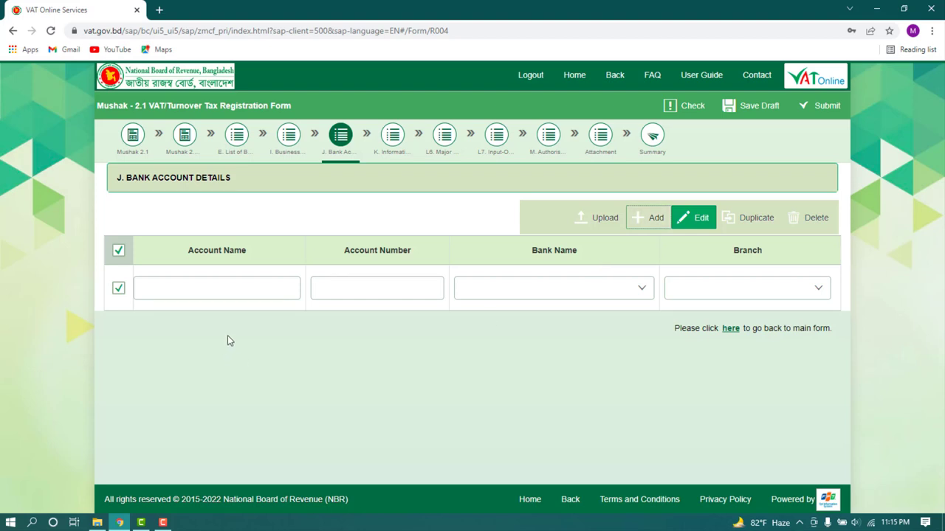
# Step: Examine the Account Name and Account Number fields of the new bank account row
pyautogui.click(226, 287)
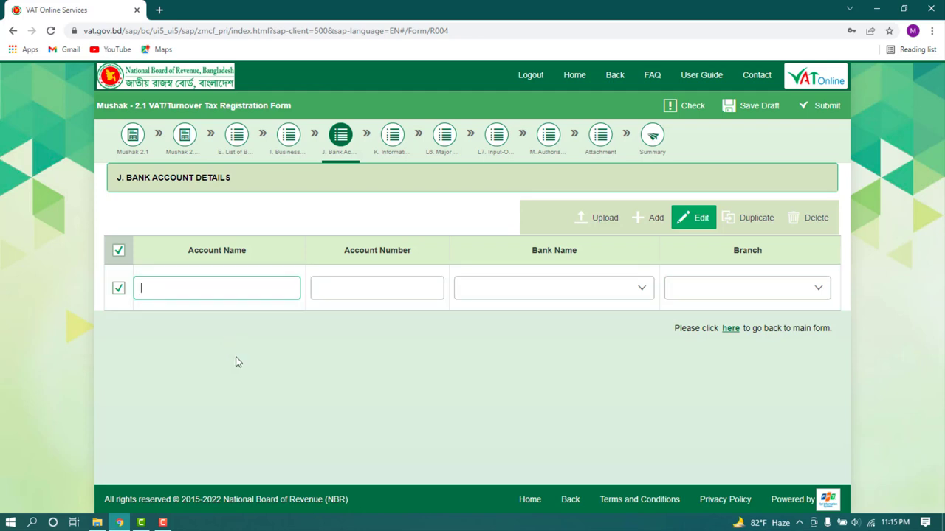
pyautogui.moveTo(185, 256); pyautogui.dragTo(232, 289)
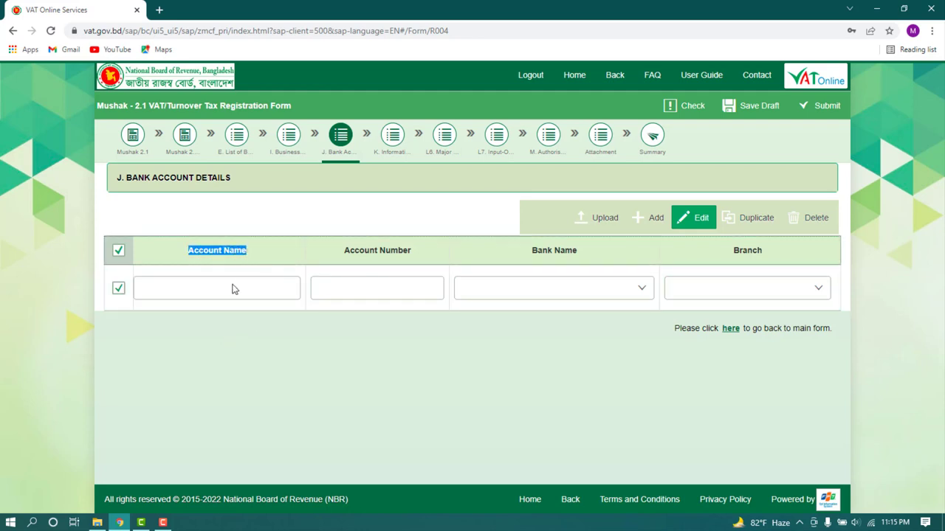
pyautogui.click(225, 288)
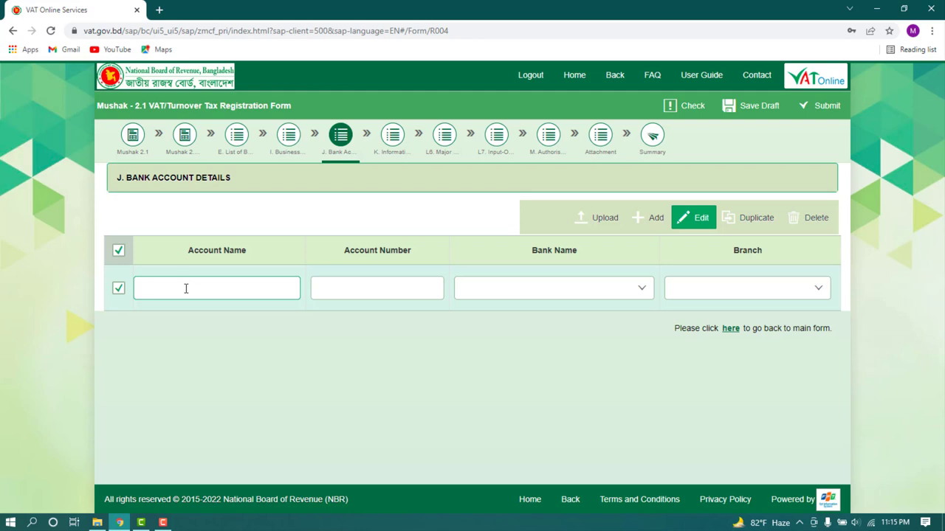
pyautogui.moveTo(344, 251); pyautogui.dragTo(413, 252)
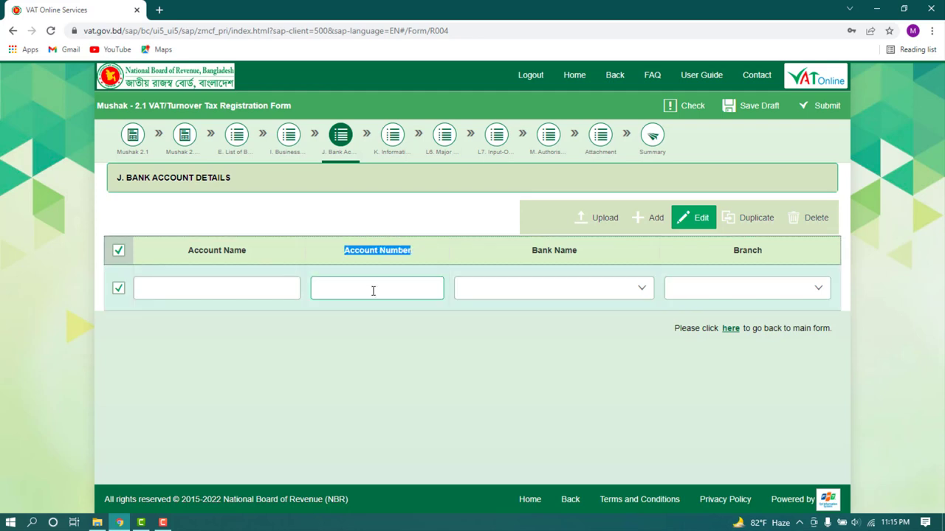
pyautogui.click(374, 291)
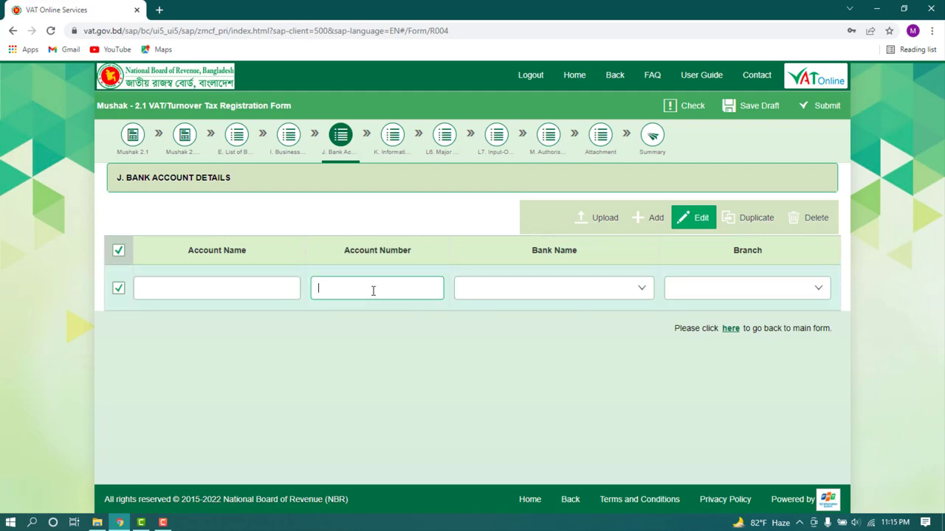
# Step: Set the bank account row's Bank Name to The City Bank Ltd
pyautogui.click(639, 291)
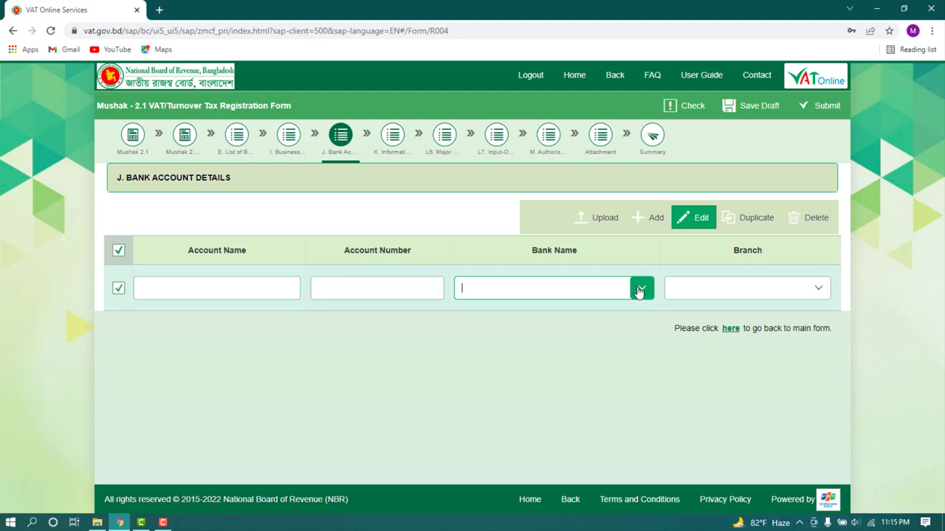
pyautogui.click(640, 291)
pyautogui.scroll(-5, 561, 165)
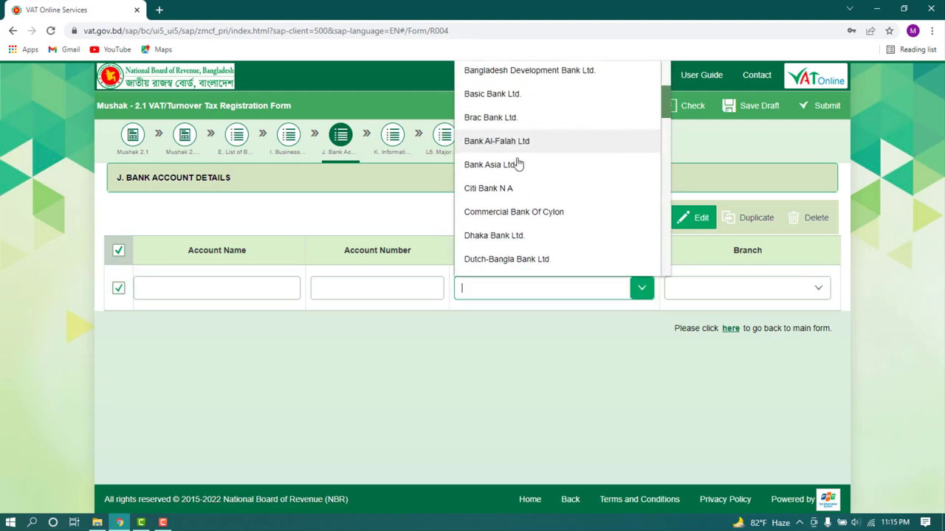
pyautogui.scroll(-5, 535, 190)
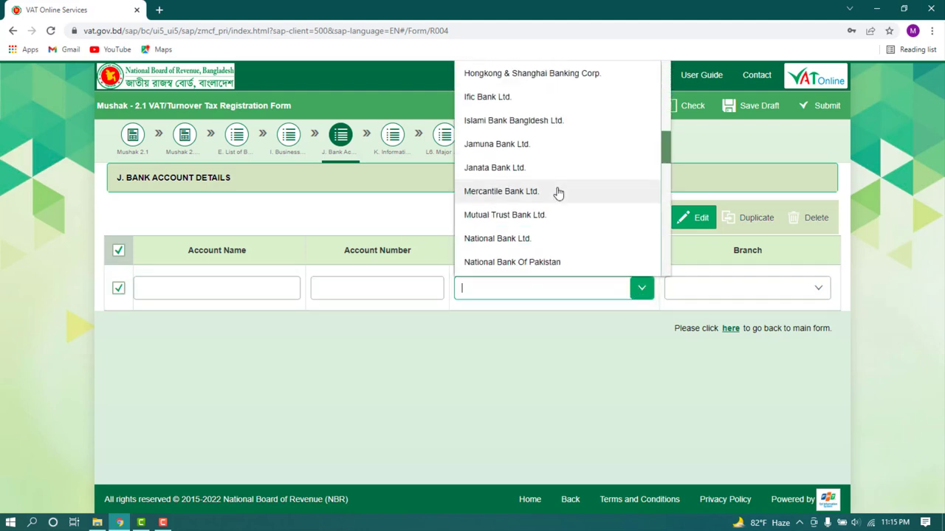
pyautogui.scroll(-5, 550, 174)
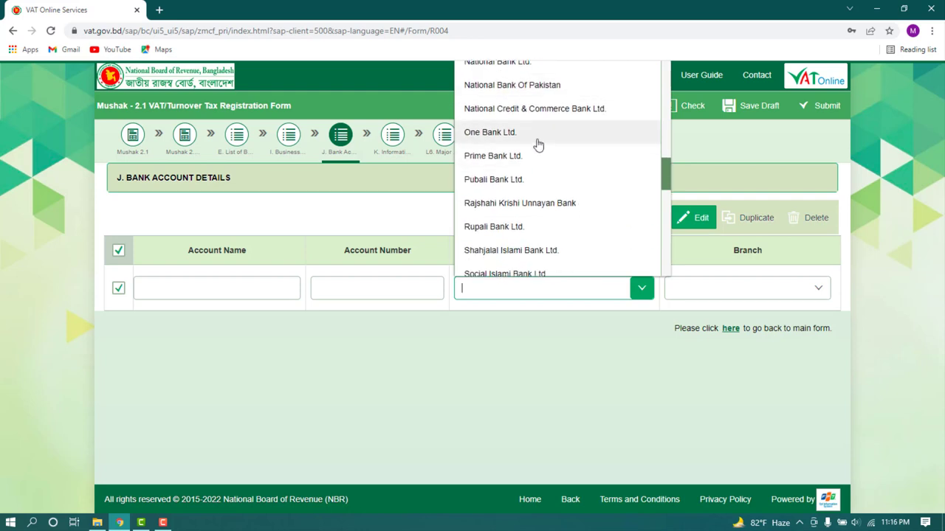
pyautogui.scroll(-5, 511, 247)
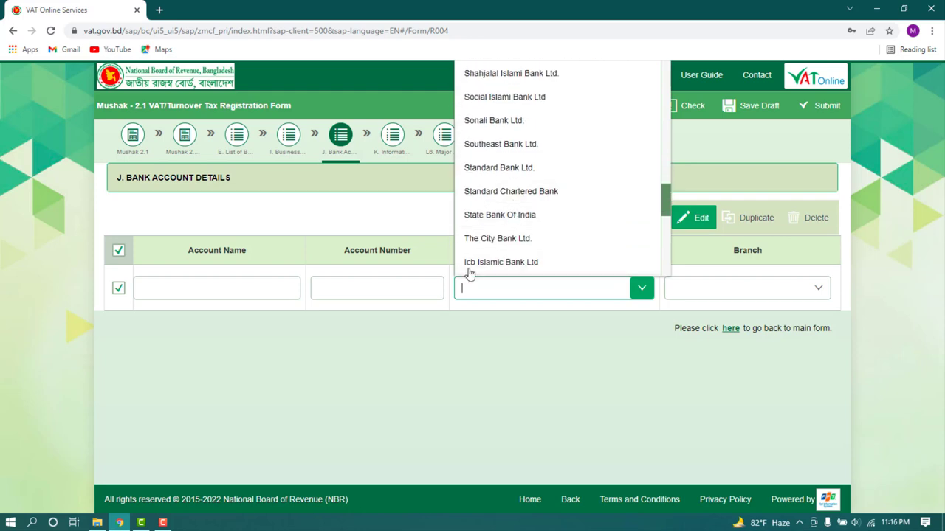
pyautogui.click(490, 122)
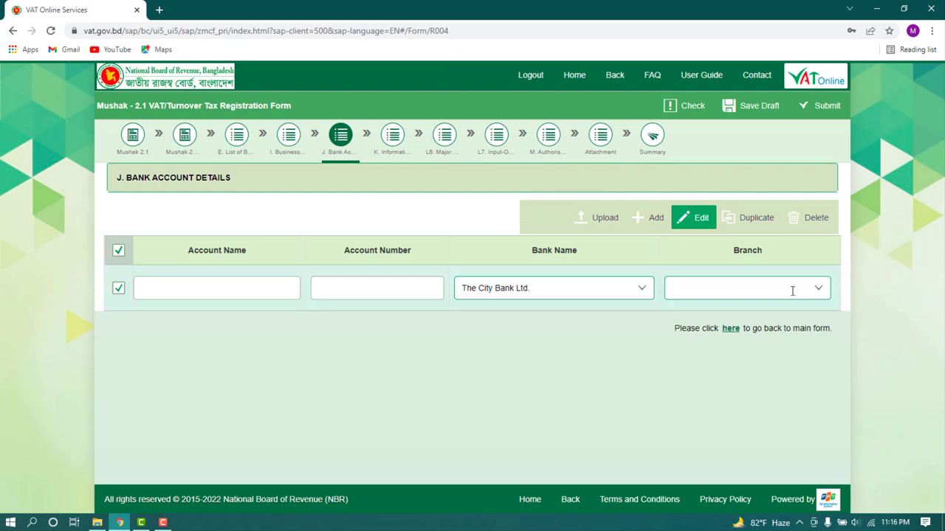
# Step: Set the bank account row's Branch to Uttara and return to the main form
pyautogui.click(764, 290)
pyautogui.write('Uttara')
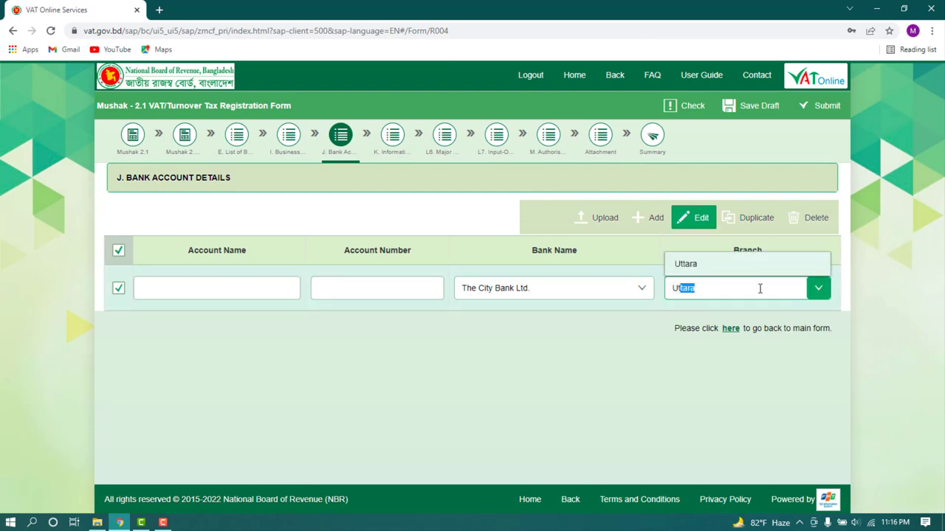
pyautogui.click(818, 288)
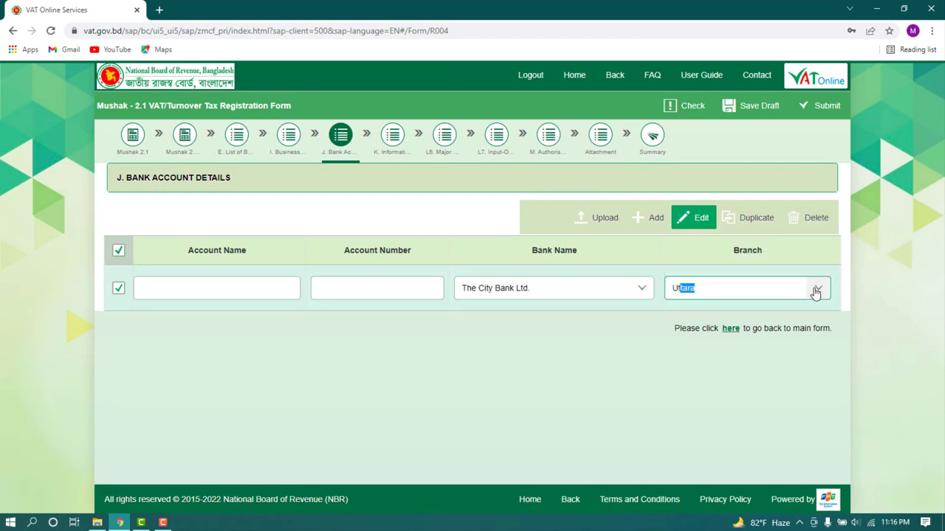
pyautogui.click(818, 288)
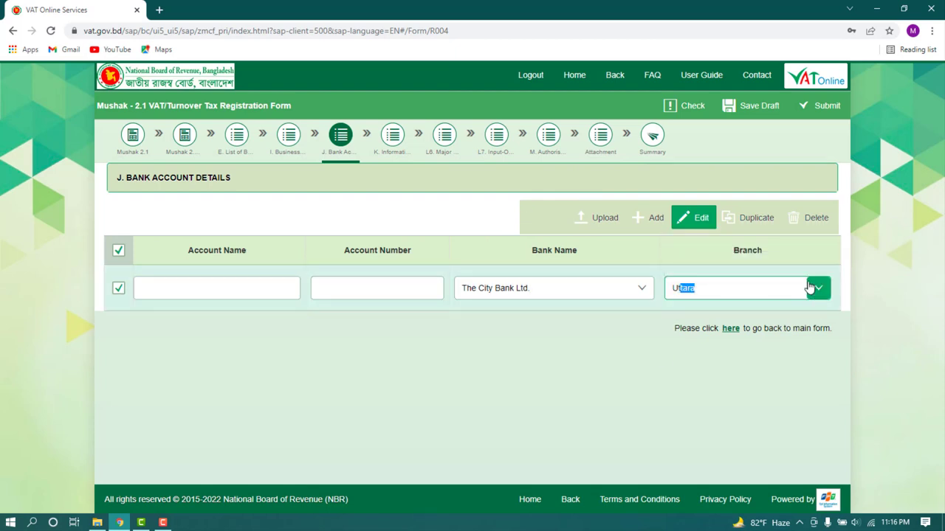
pyautogui.click(713, 291)
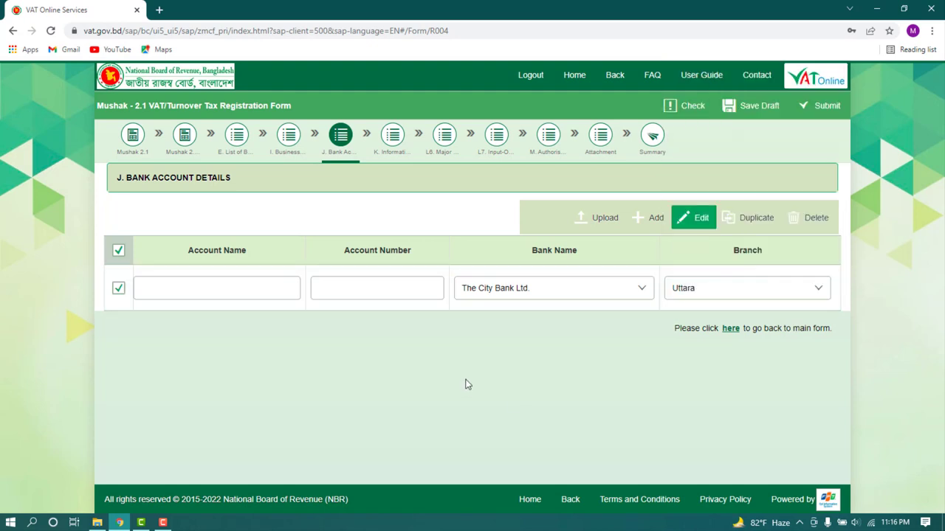
pyautogui.click(730, 330)
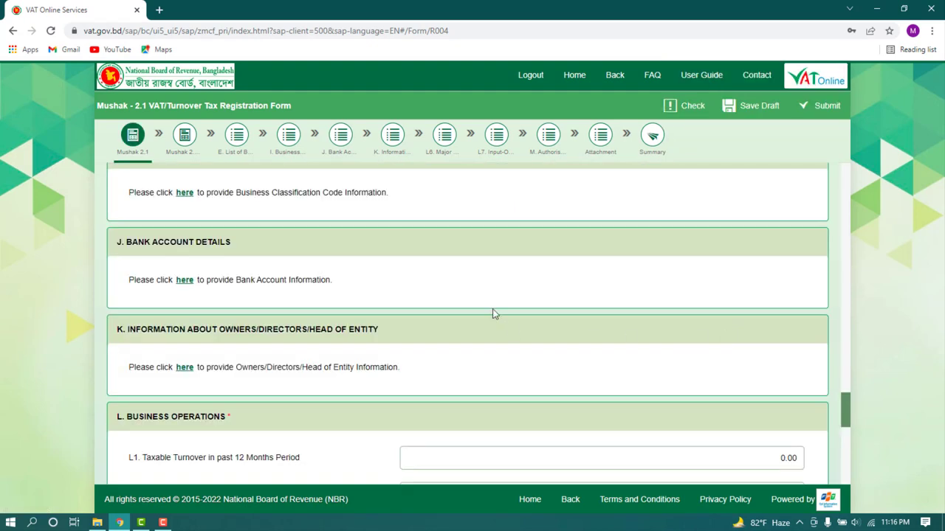
# Step: Open the Owners/Directors/Head of Entity information from section K and add a new row
pyautogui.scroll(-2, 388, 274)
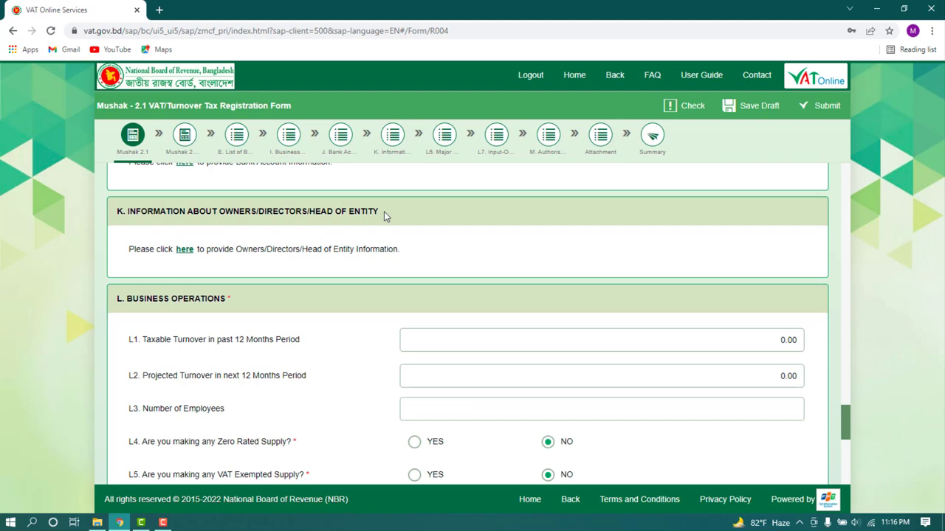
pyautogui.moveTo(115, 213); pyautogui.dragTo(400, 222)
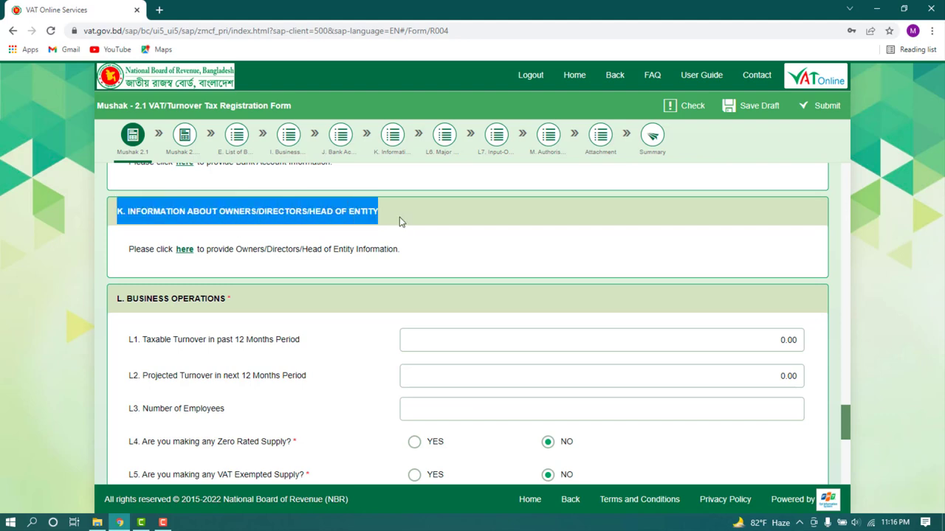
pyautogui.click(394, 222)
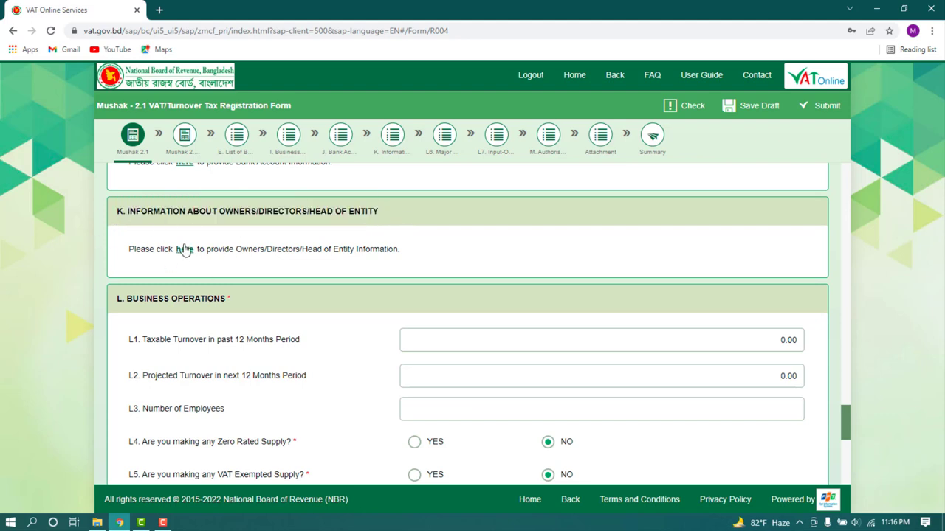
pyautogui.click(184, 251)
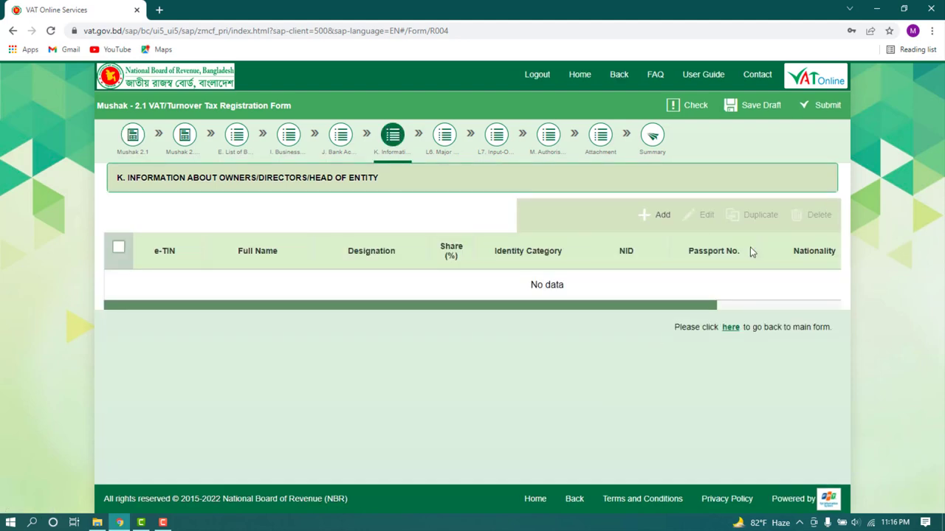
pyautogui.click(657, 218)
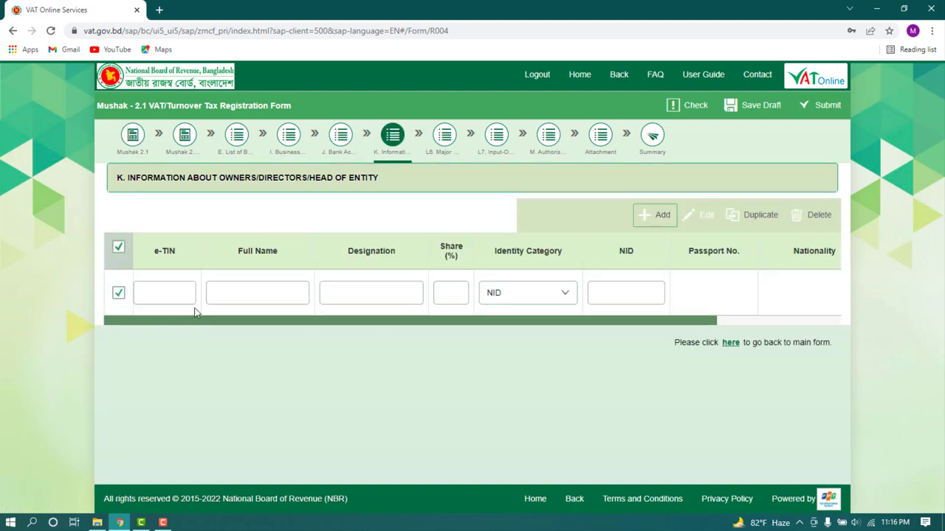
# Step: Examine the e-TIN and Full Name fields of the new owner row
pyautogui.click(171, 295)
pyautogui.moveTo(151, 251); pyautogui.dragTo(182, 261)
pyautogui.click(151, 296)
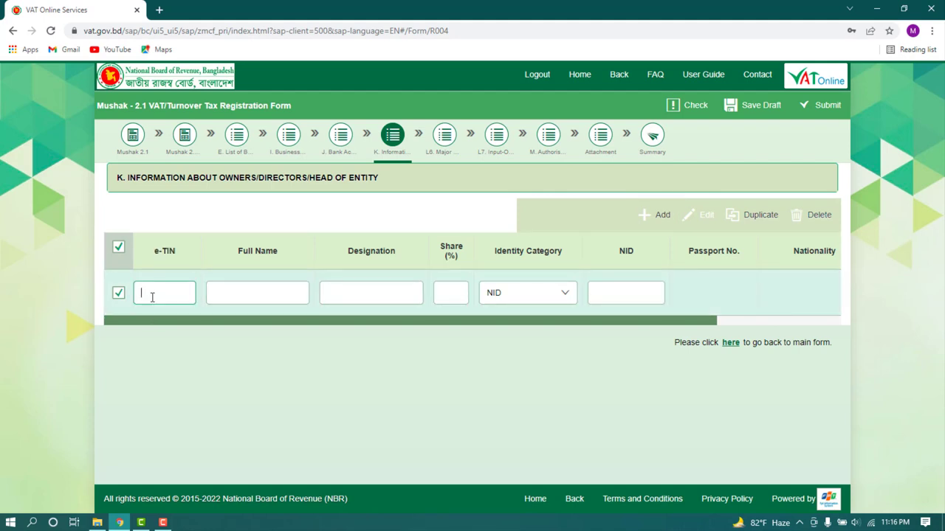
pyautogui.moveTo(232, 249); pyautogui.dragTo(290, 257)
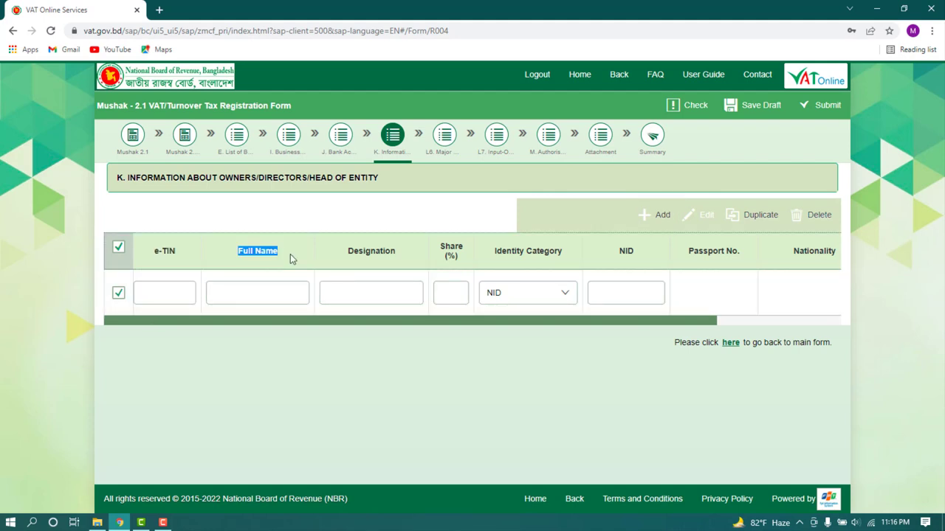
pyautogui.click(249, 293)
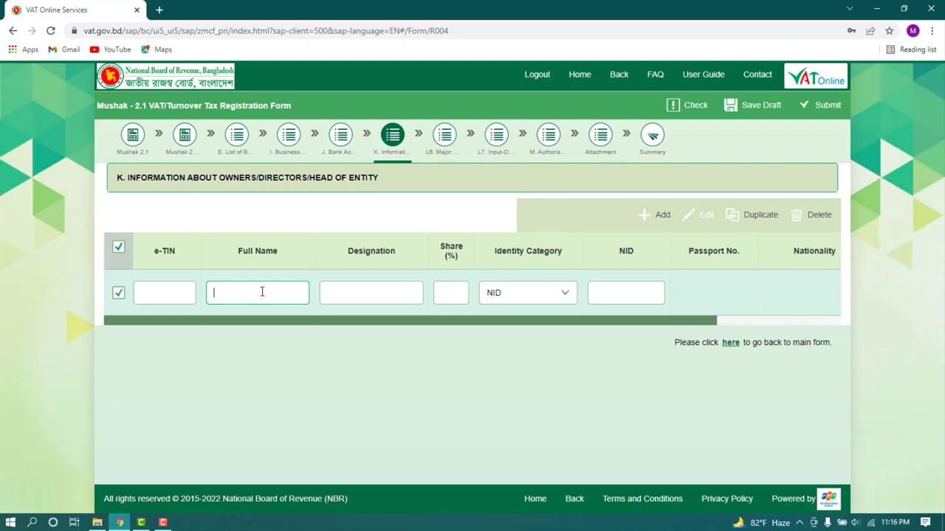
# Step: Enter Owner as the row's Designation and set the Share (%) to 100
pyautogui.click(387, 294)
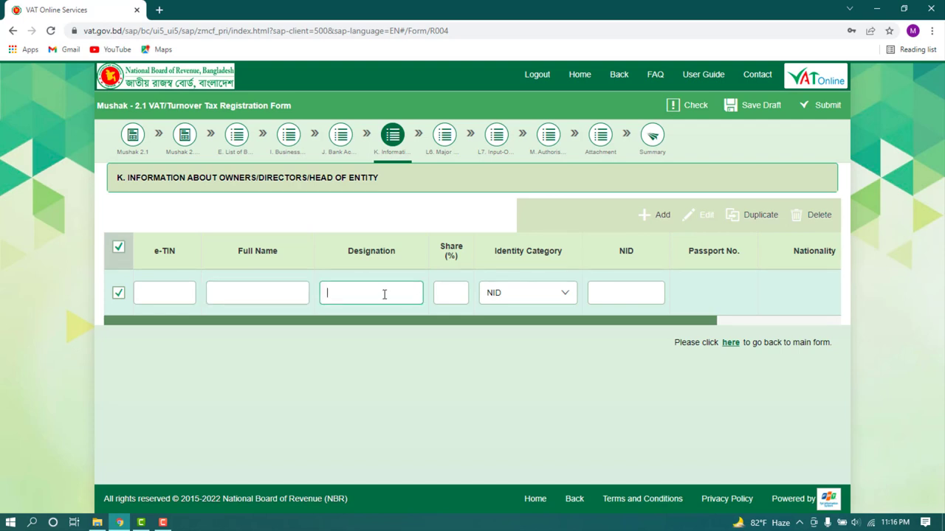
pyautogui.write('Owner')
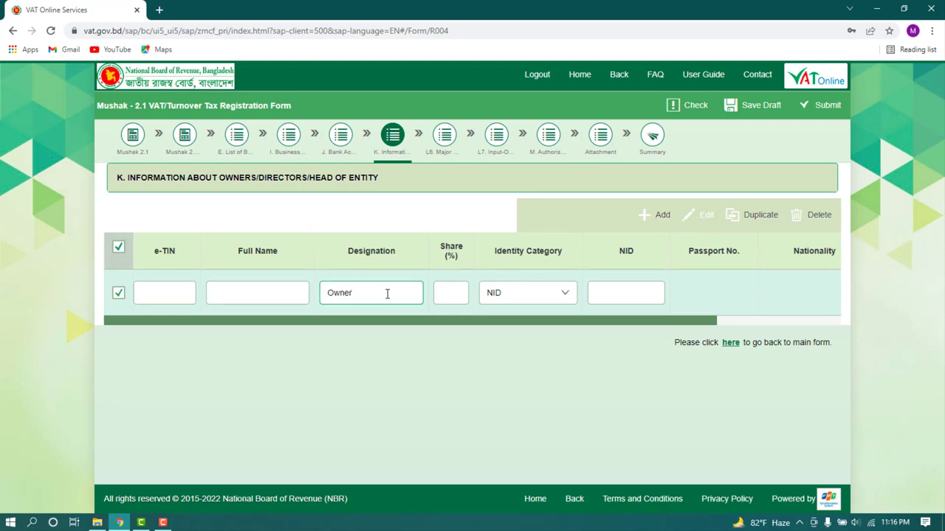
pyautogui.click(344, 360)
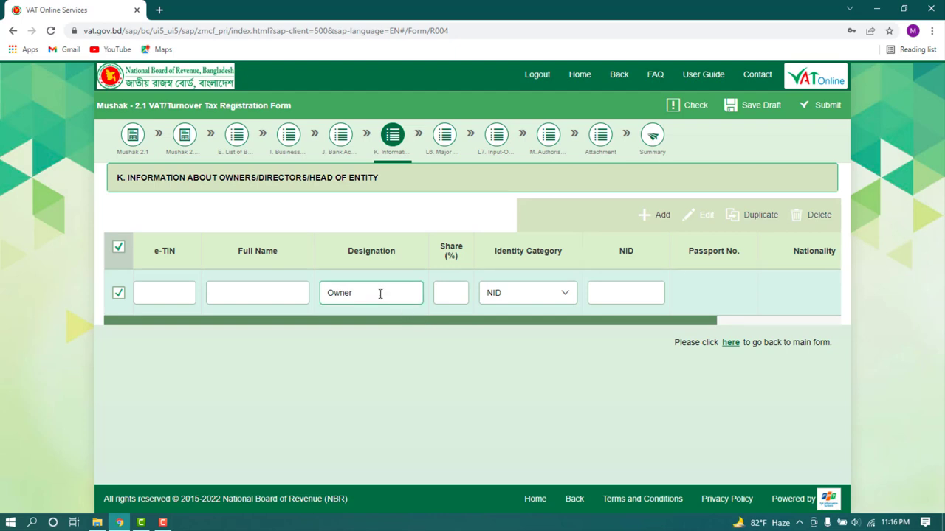
pyautogui.moveTo(380, 292); pyautogui.dragTo(323, 293)
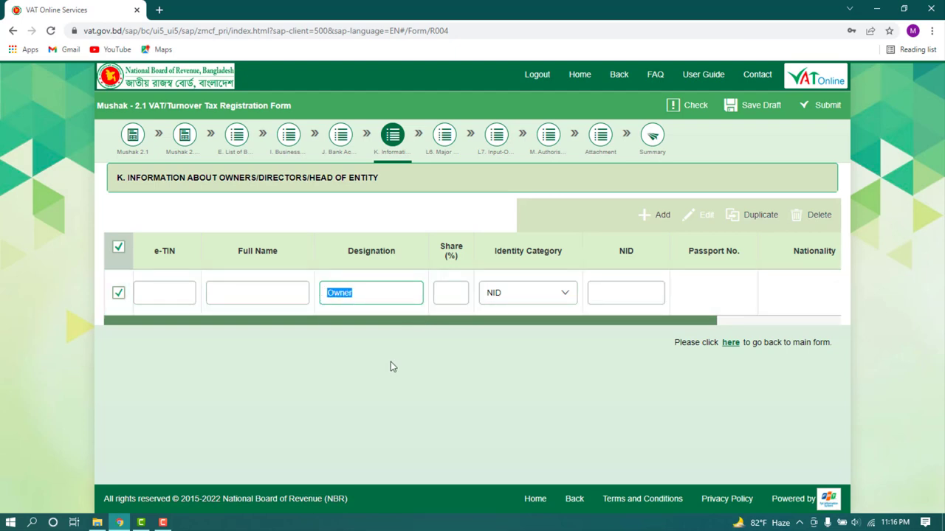
pyautogui.click(473, 263)
pyautogui.moveTo(439, 245); pyautogui.dragTo(464, 253)
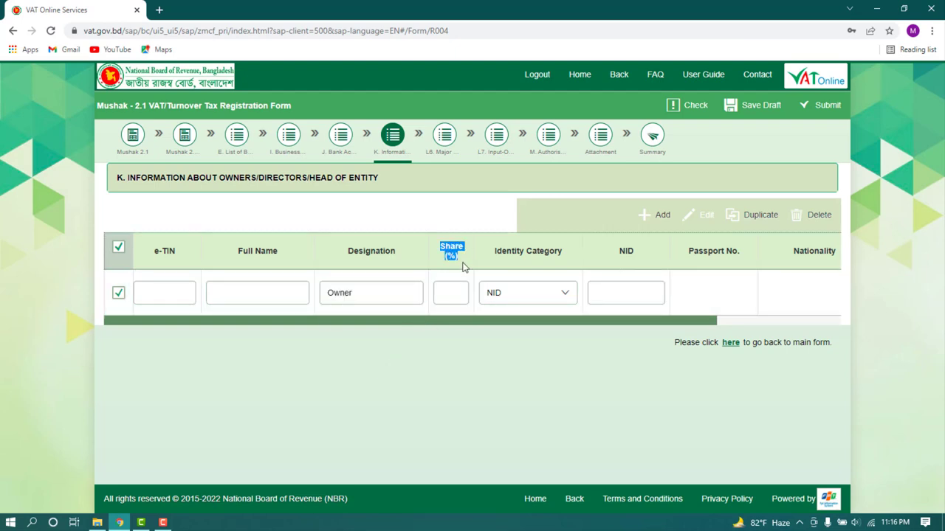
pyautogui.click(450, 293)
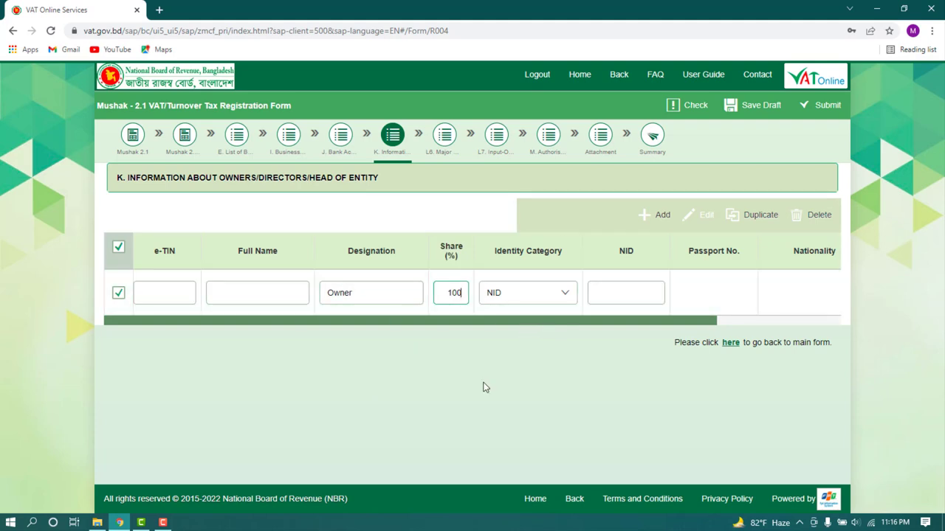
pyautogui.click(455, 374)
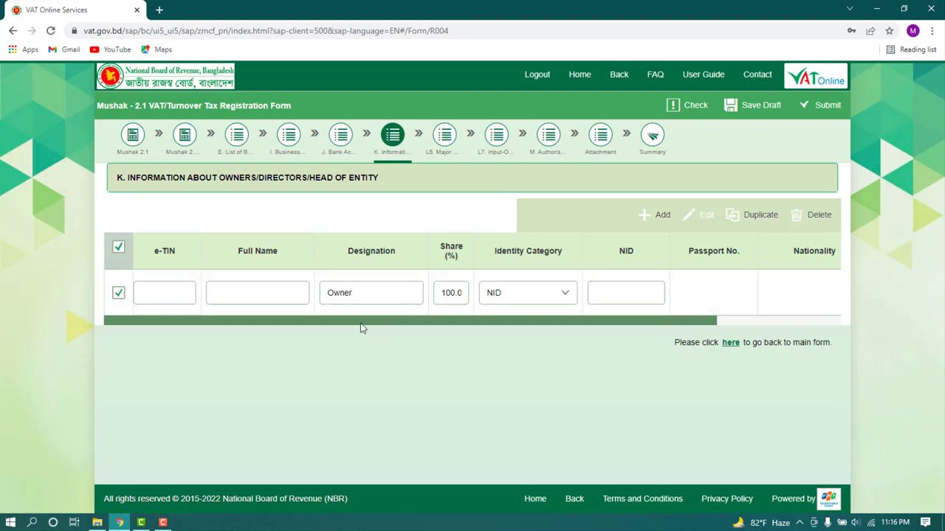
pyautogui.moveTo(437, 295); pyautogui.dragTo(487, 297)
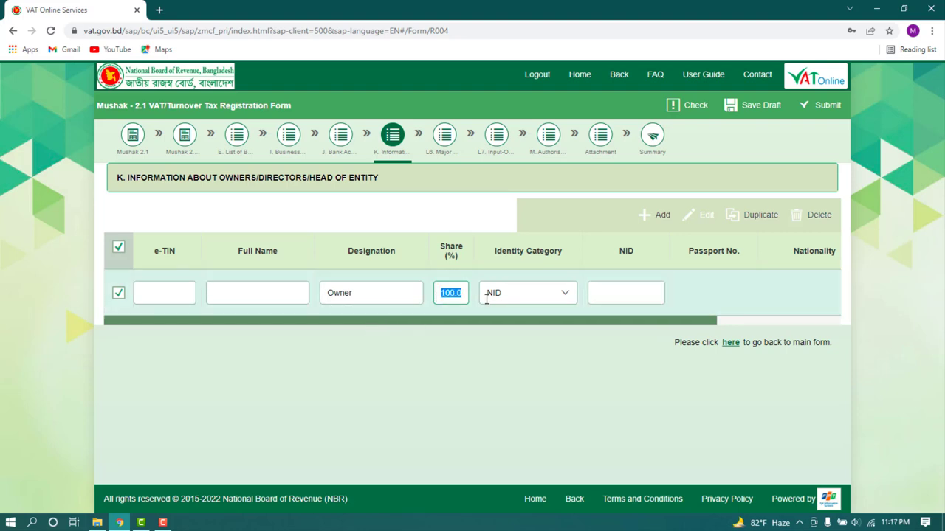
# Step: Choose NID as the owner row's Identity Category and return to the main form
pyautogui.moveTo(412, 325); pyautogui.dragTo(468, 326)
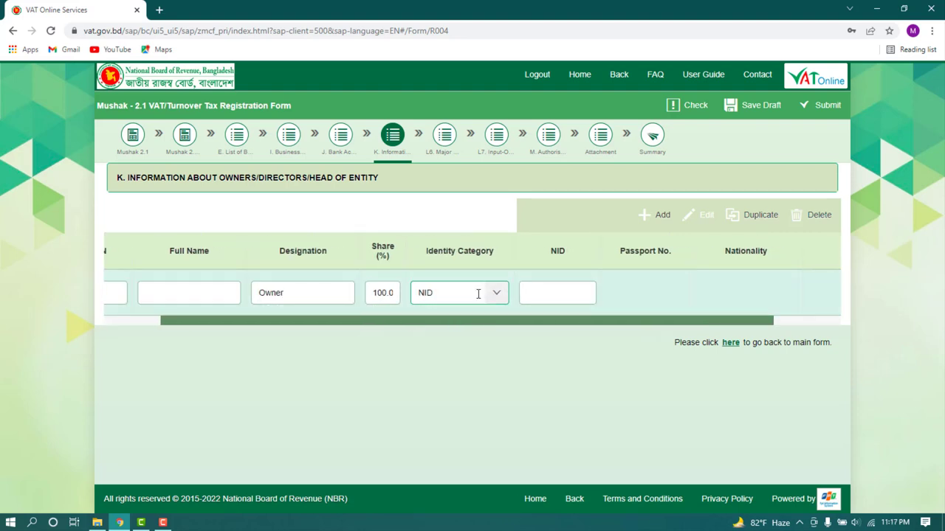
pyautogui.click(456, 295)
pyautogui.moveTo(420, 251); pyautogui.dragTo(493, 251)
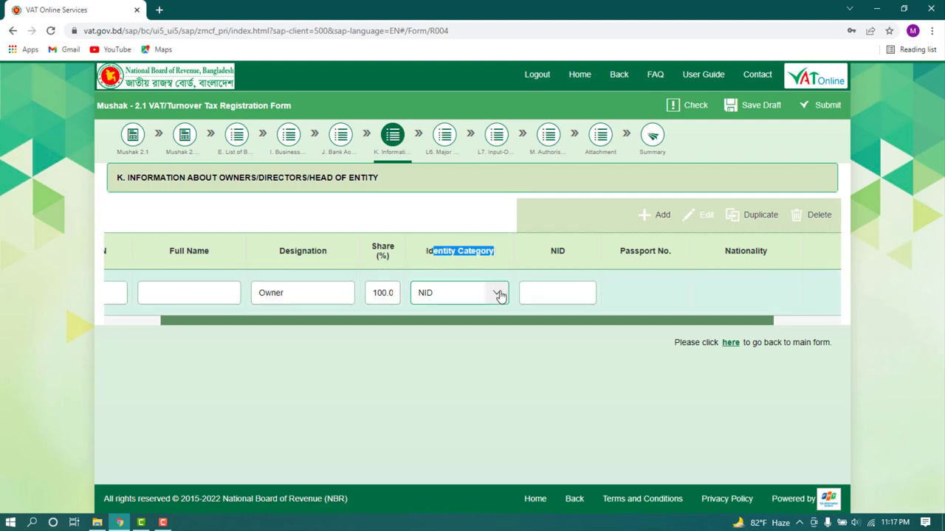
pyautogui.click(497, 294)
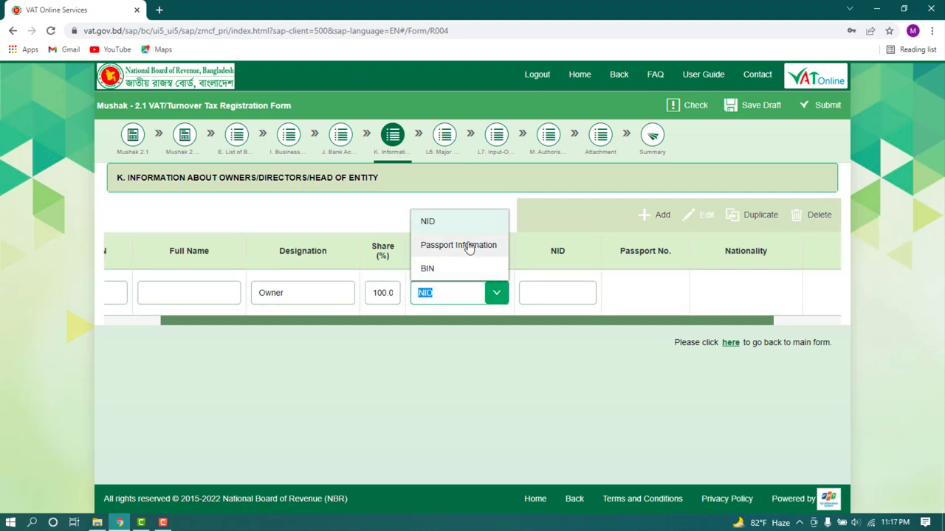
pyautogui.click(447, 225)
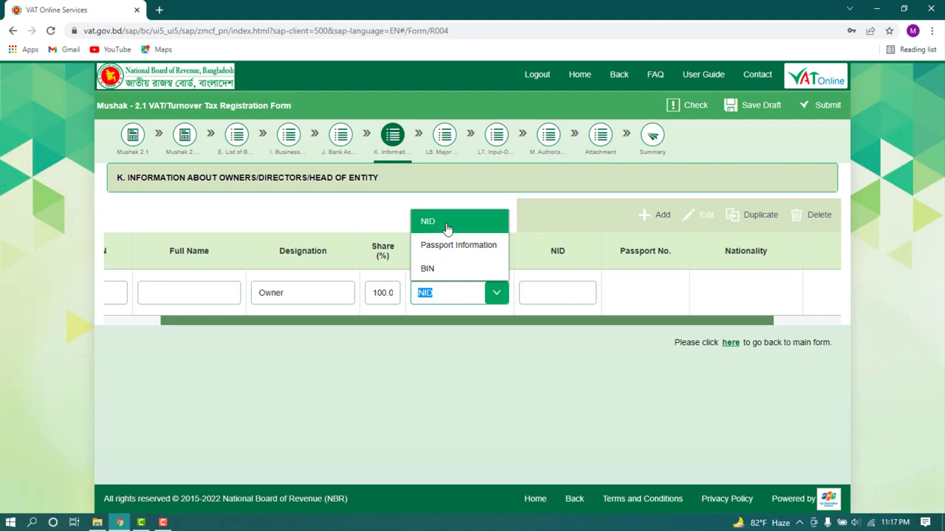
pyautogui.click(552, 295)
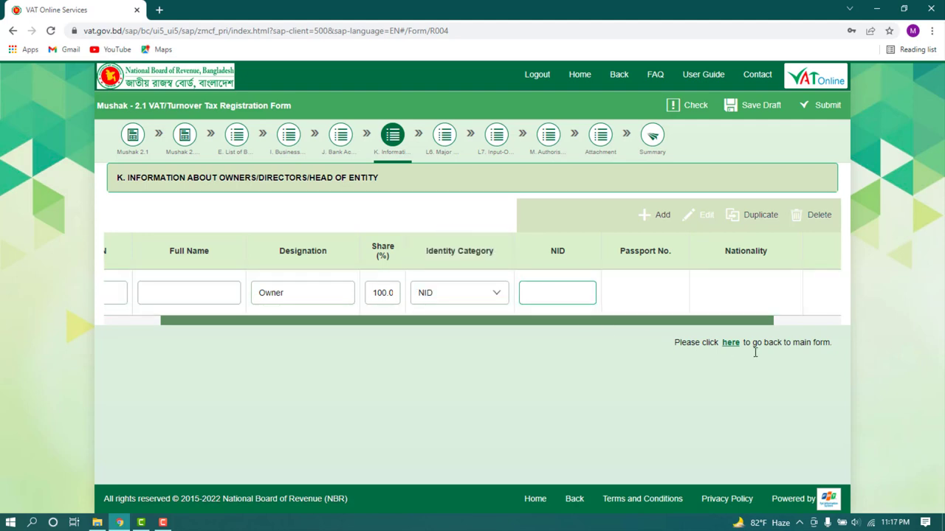
pyautogui.click(730, 345)
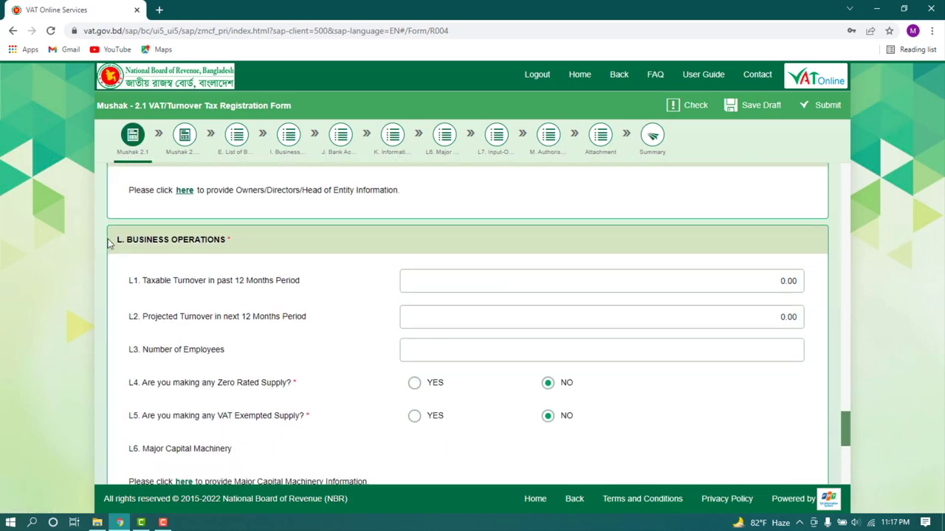
# Step: Set the Taxable Turnover in past 12 Months Period (L1) to 0 under Business Operations
pyautogui.moveTo(107, 240); pyautogui.dragTo(253, 243)
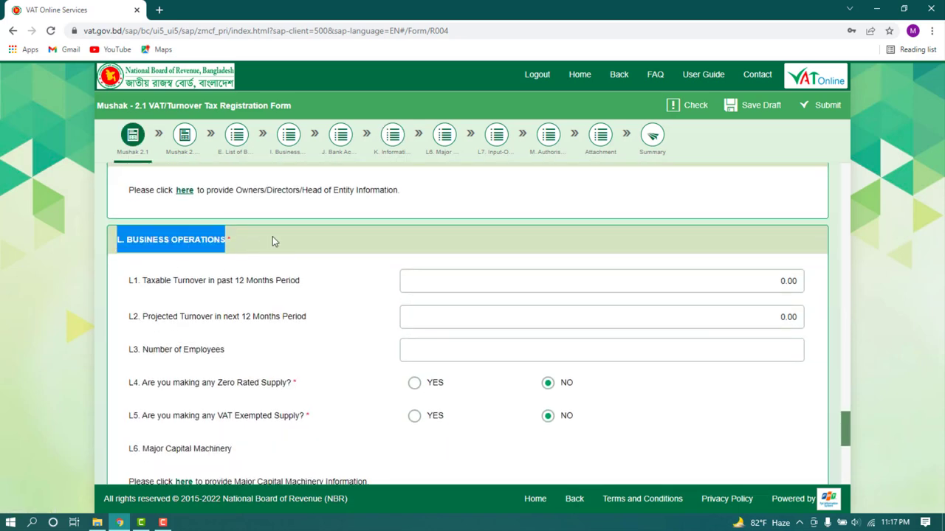
pyautogui.click(314, 255)
pyautogui.scroll(-1, 316, 244)
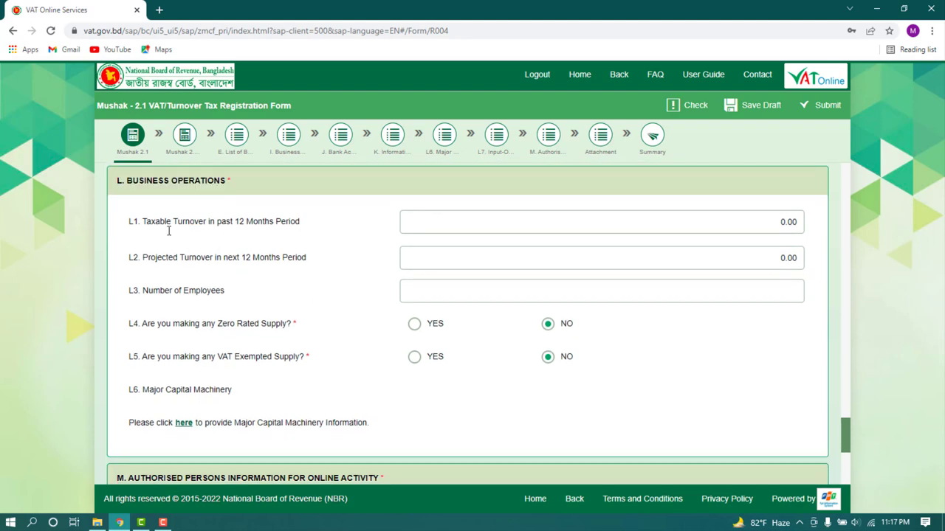
pyautogui.moveTo(144, 223); pyautogui.dragTo(305, 225)
pyautogui.click(347, 234)
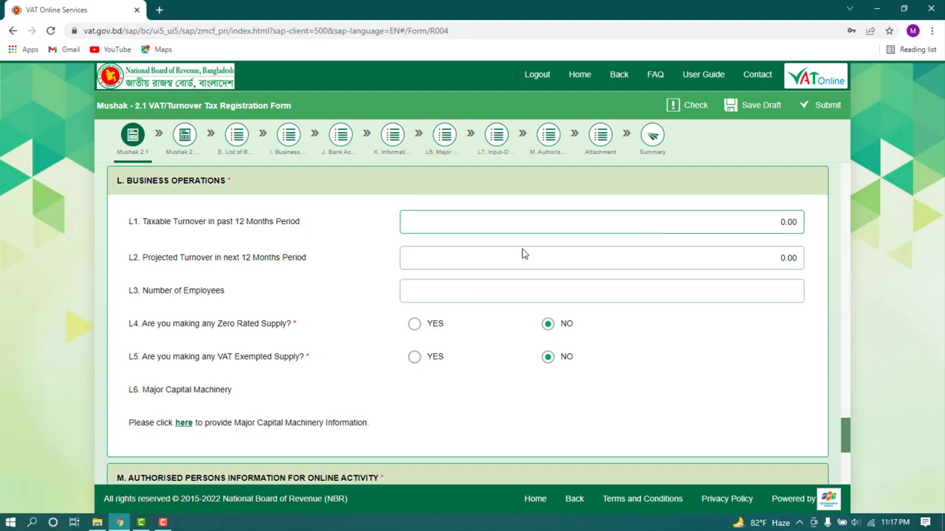
pyautogui.moveTo(130, 226); pyautogui.dragTo(301, 231)
pyautogui.click(164, 233)
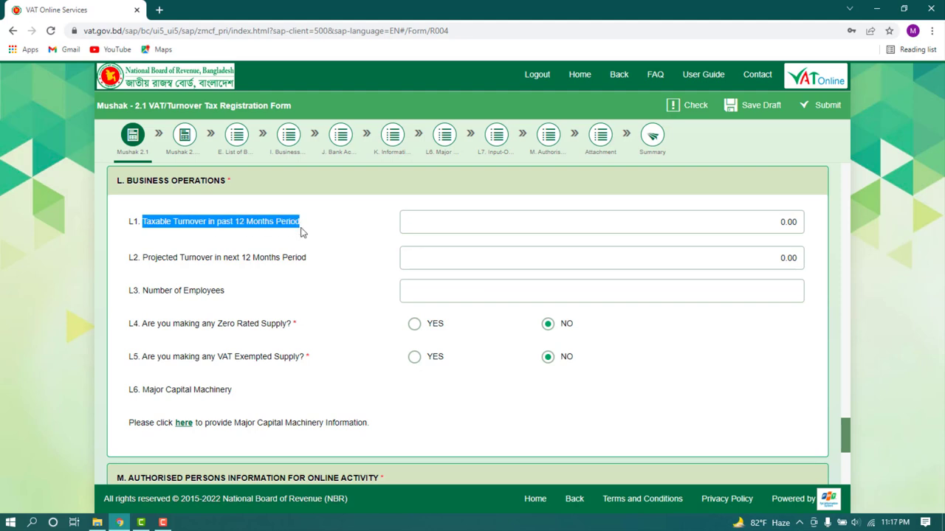
pyautogui.click(359, 235)
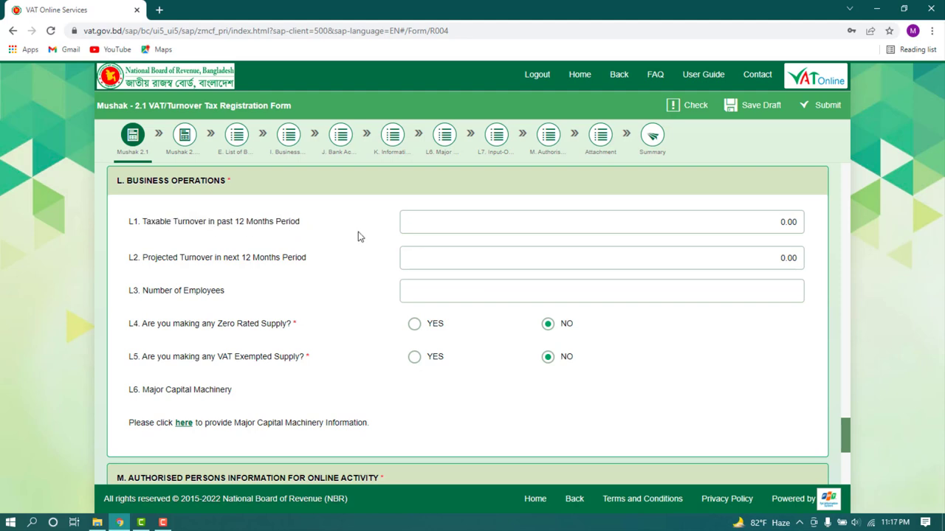
pyautogui.click(775, 225)
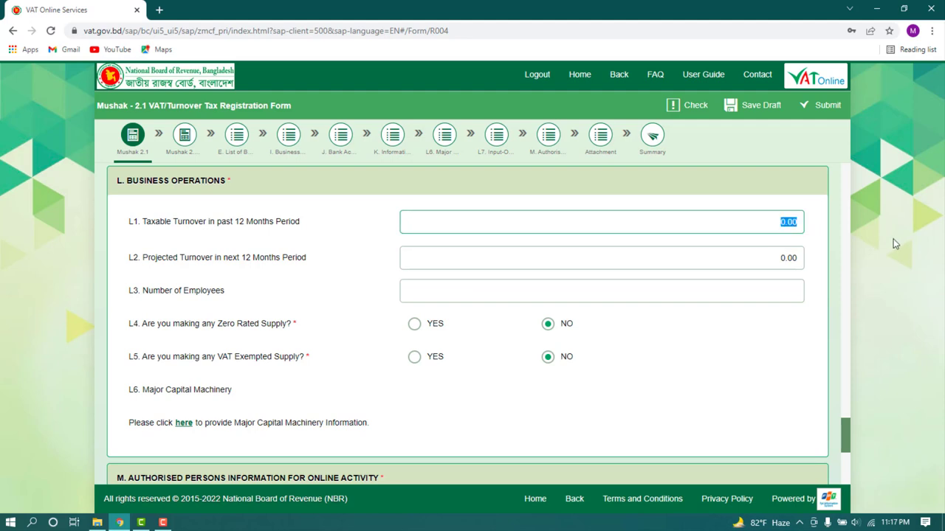
pyautogui.write('0')
pyautogui.press('Tab')
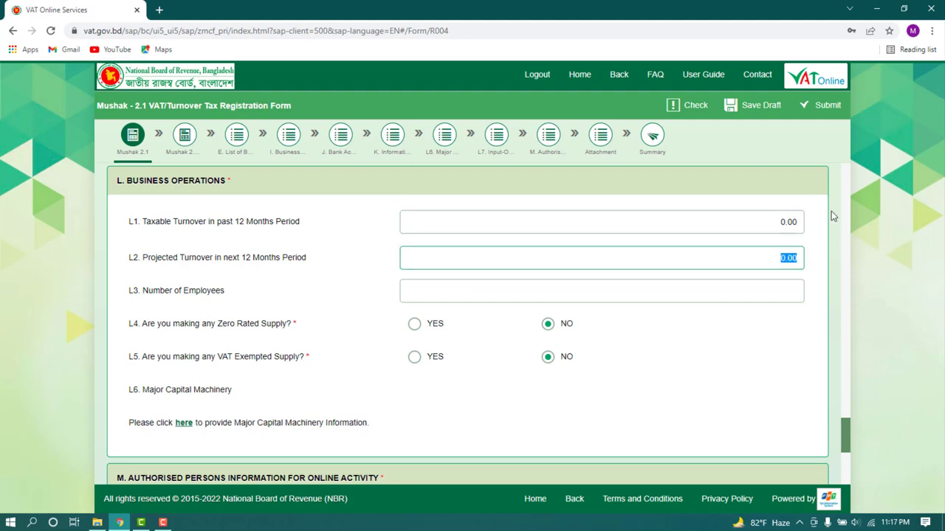
# Step: Set the Projected Turnover in next 12 Months Period (L2) to 15,00,000
pyautogui.moveTo(133, 258); pyautogui.dragTo(313, 261)
pyautogui.click(325, 265)
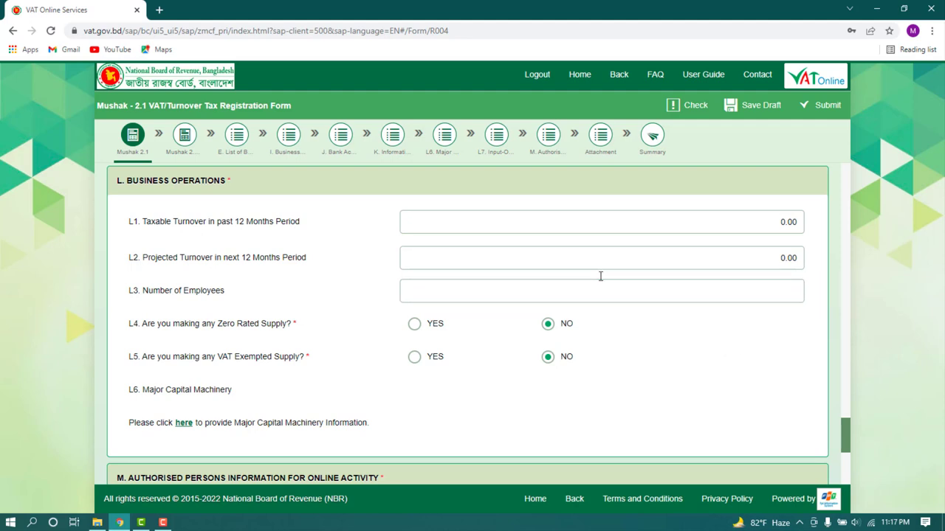
pyautogui.press('Tab')
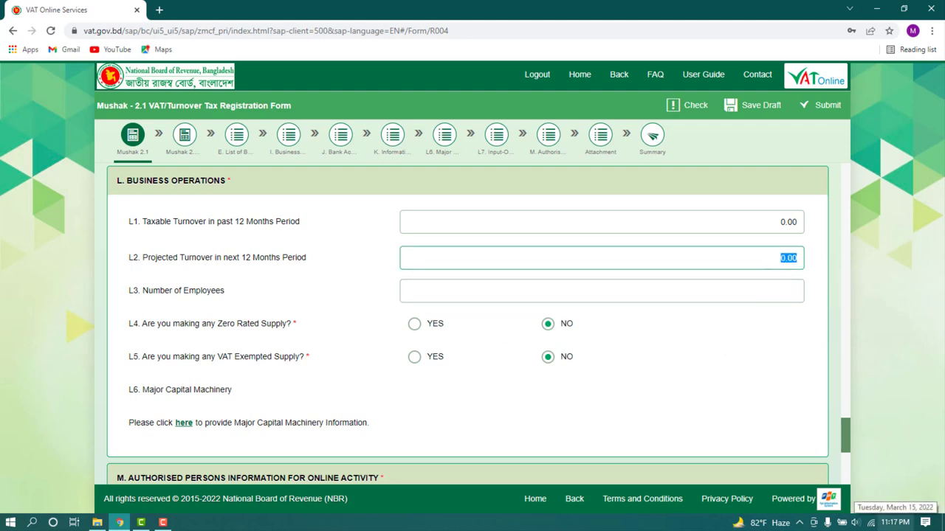
pyautogui.write('15,00,000')
pyautogui.press('Tab')
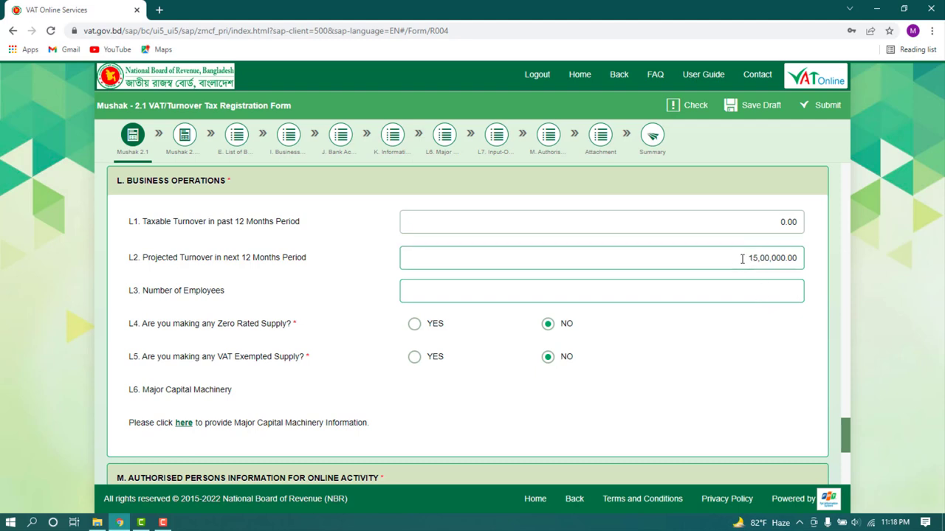
pyautogui.moveTo(742, 259); pyautogui.dragTo(812, 264)
pyautogui.click(768, 294)
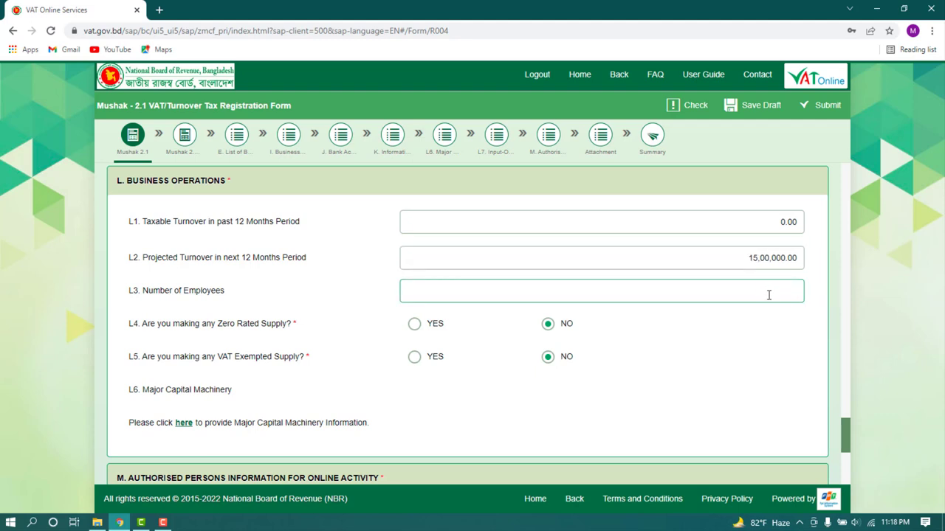
pyautogui.moveTo(749, 260); pyautogui.dragTo(797, 260)
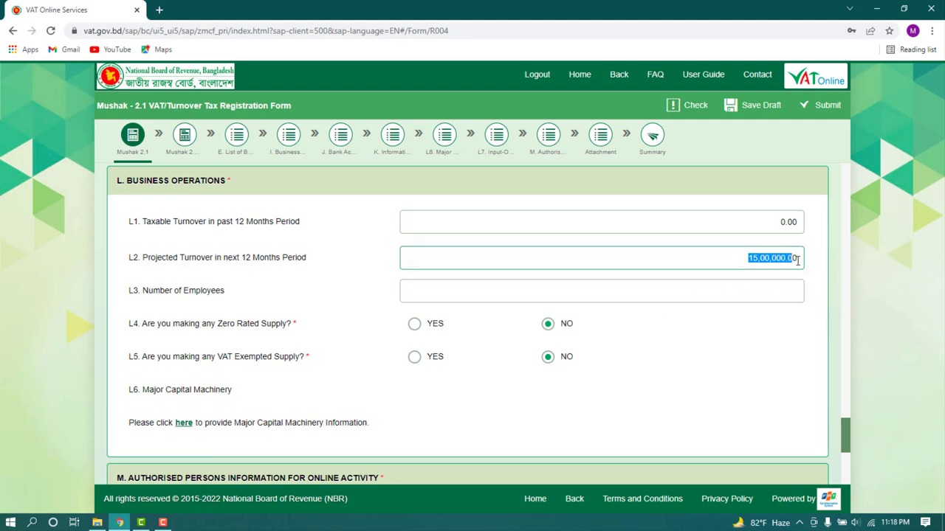
# Step: Set the Number of Employees (L3) to 4
pyautogui.click(759, 302)
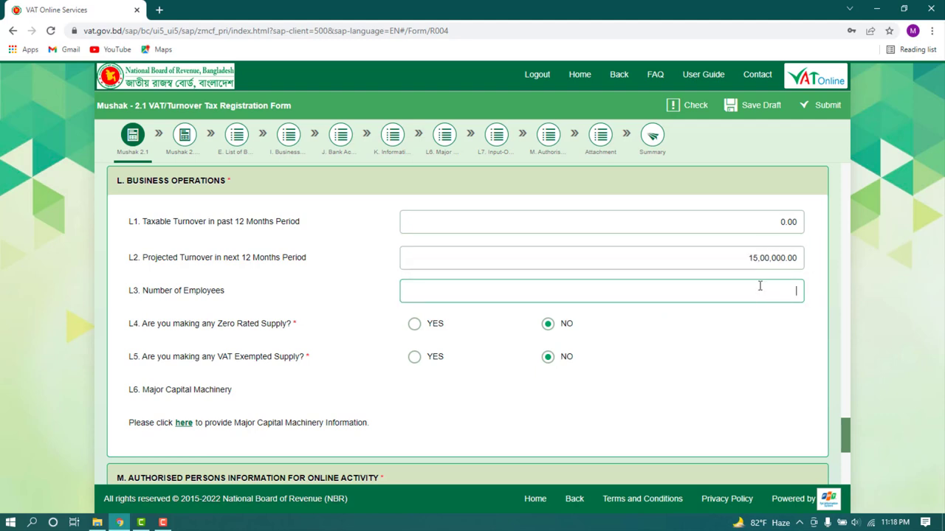
pyautogui.moveTo(144, 290); pyautogui.dragTo(251, 295)
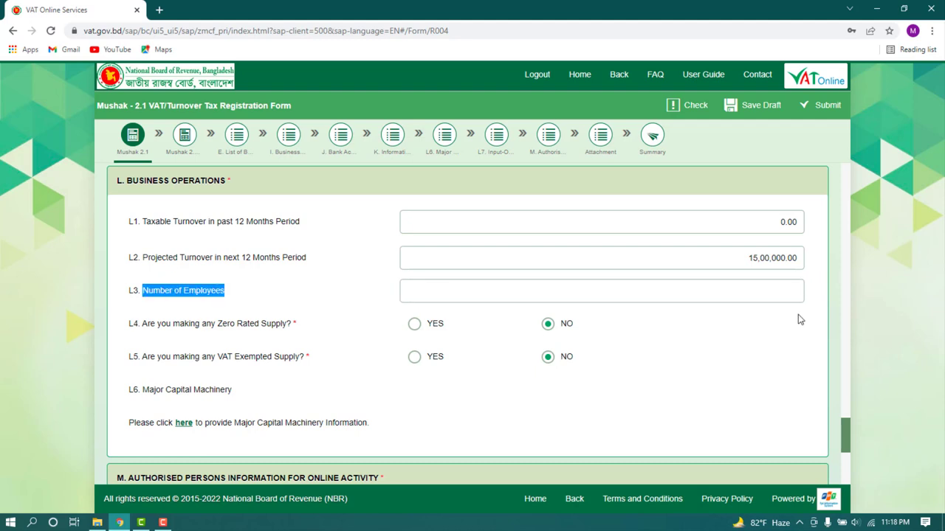
pyautogui.click(786, 294)
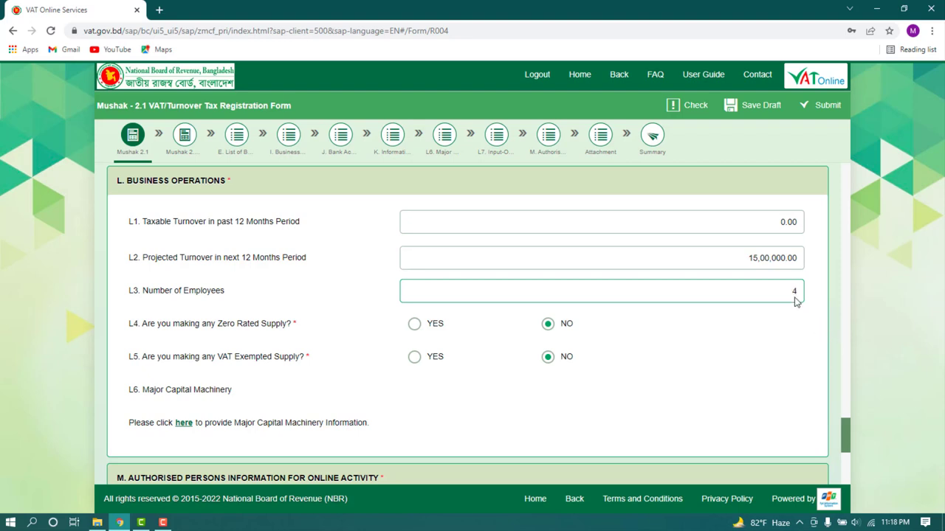
# Step: Open the Authorised Persons Information for Online Activity from section M and add a new row
pyautogui.scroll(-1, 372, 350)
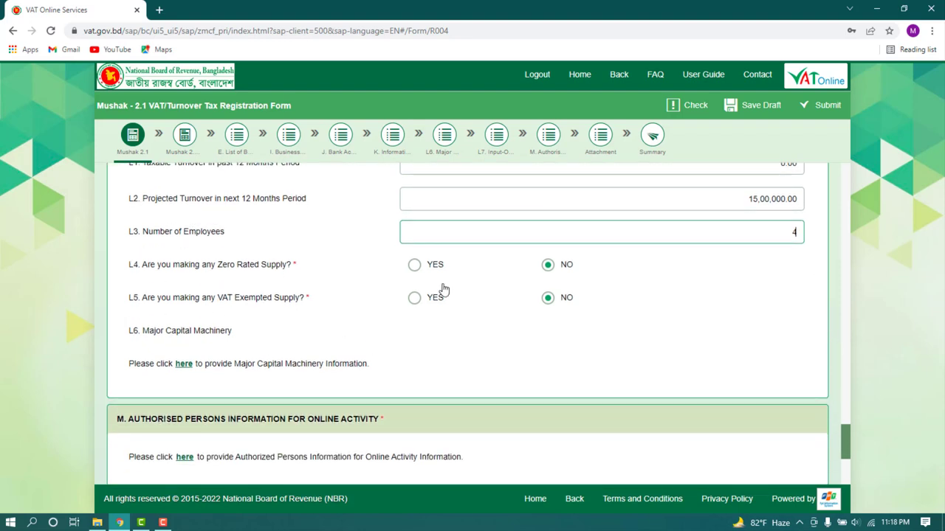
pyautogui.scroll(-1, 359, 300)
pyautogui.scroll(-2, 443, 271)
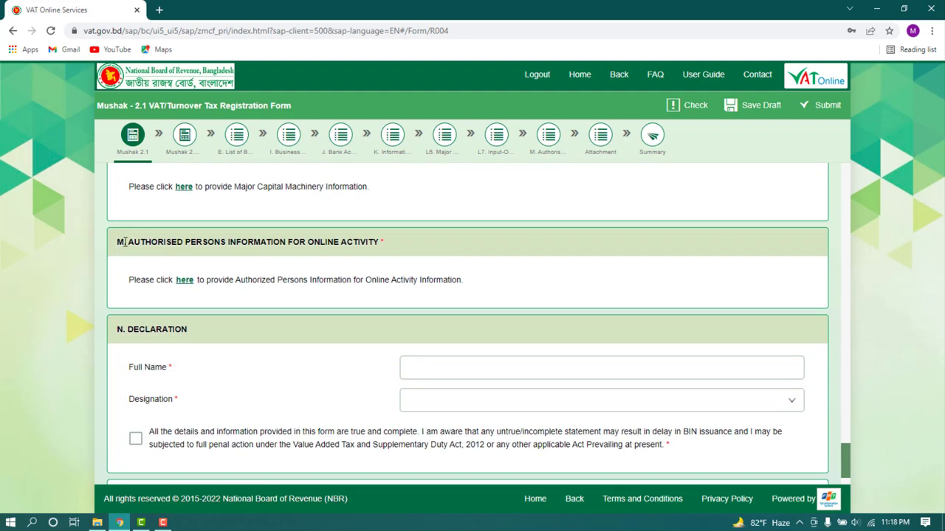
pyautogui.moveTo(127, 242); pyautogui.dragTo(368, 253)
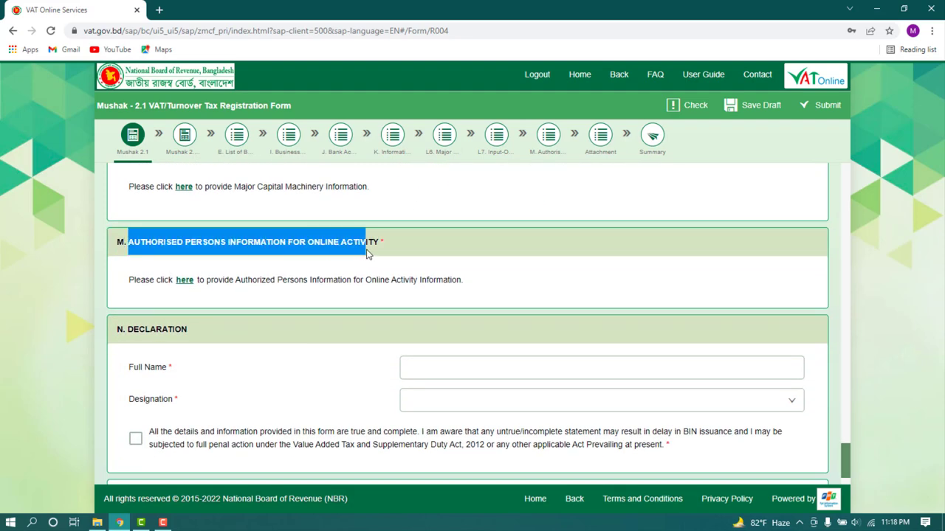
pyautogui.click(246, 267)
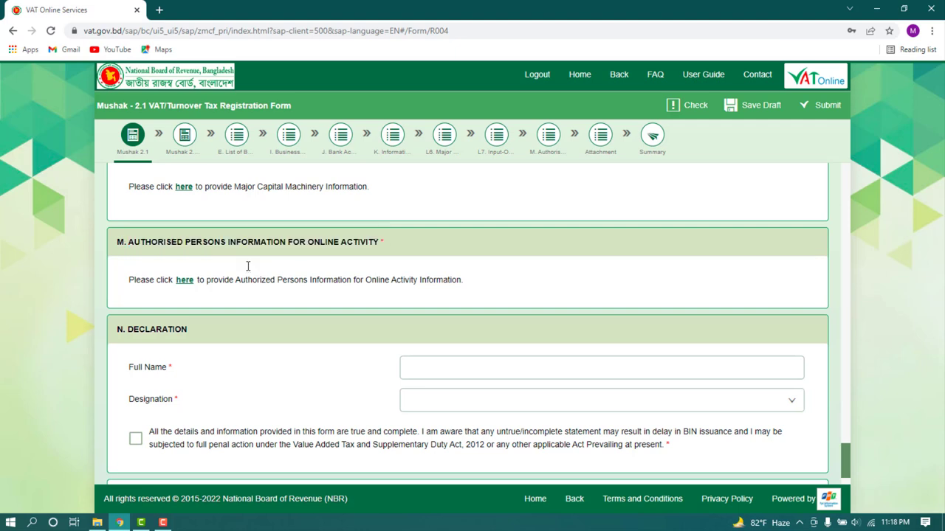
pyautogui.click(184, 282)
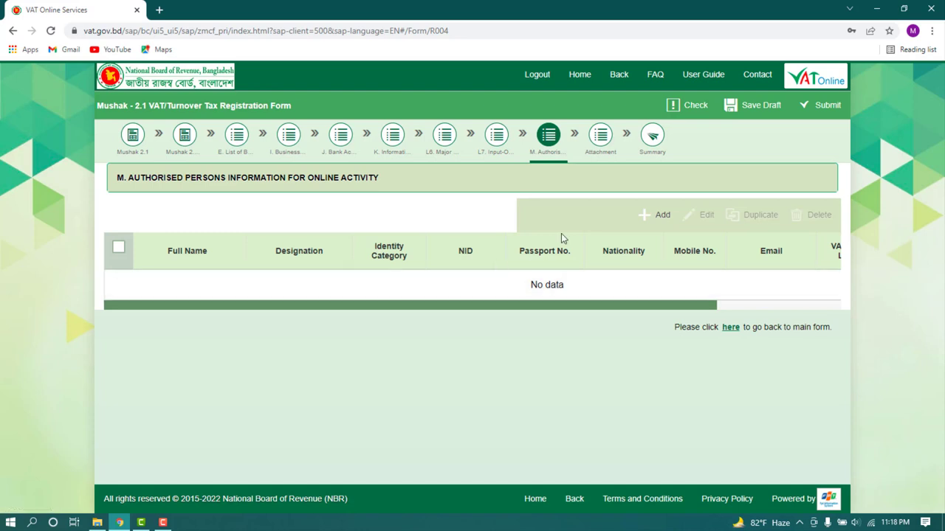
pyautogui.click(658, 218)
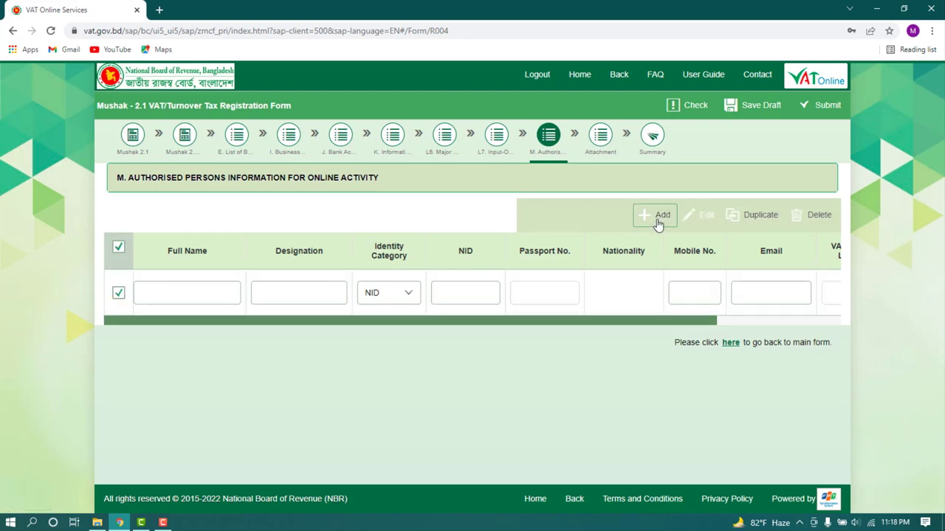
# Step: Enter owner as the Designation of the new authorised person row, leaving its Full Name blank
pyautogui.click(201, 299)
pyautogui.tripleClick(172, 251)
pyautogui.click(187, 293)
pyautogui.click(327, 300)
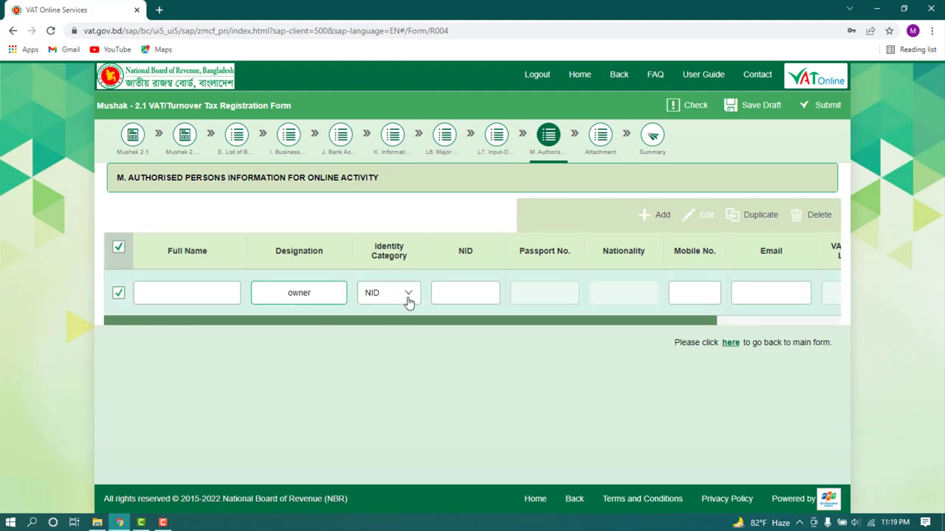
# Step: Examine the NID, Mobile No. and Email fields of the authorised person row
pyautogui.click(461, 293)
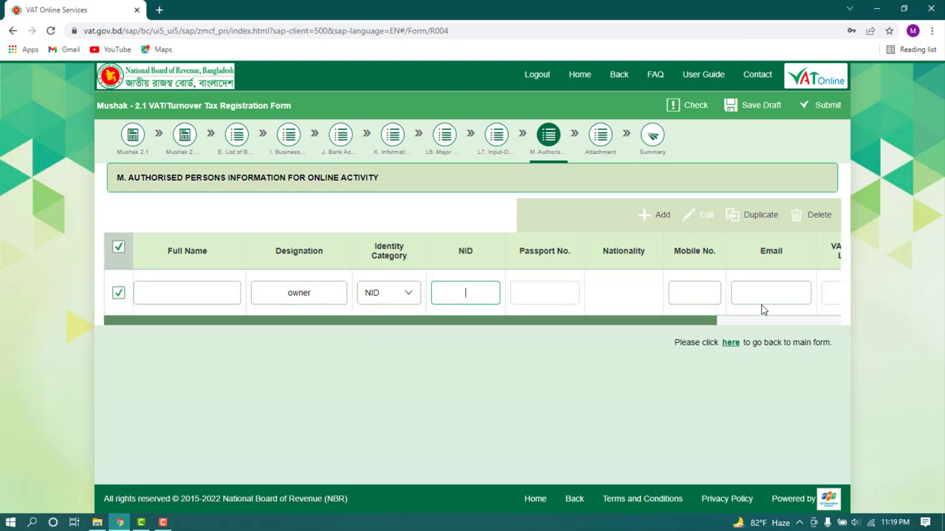
pyautogui.tripleClick(694, 251)
pyautogui.moveTo(684, 324); pyautogui.dragTo(725, 324)
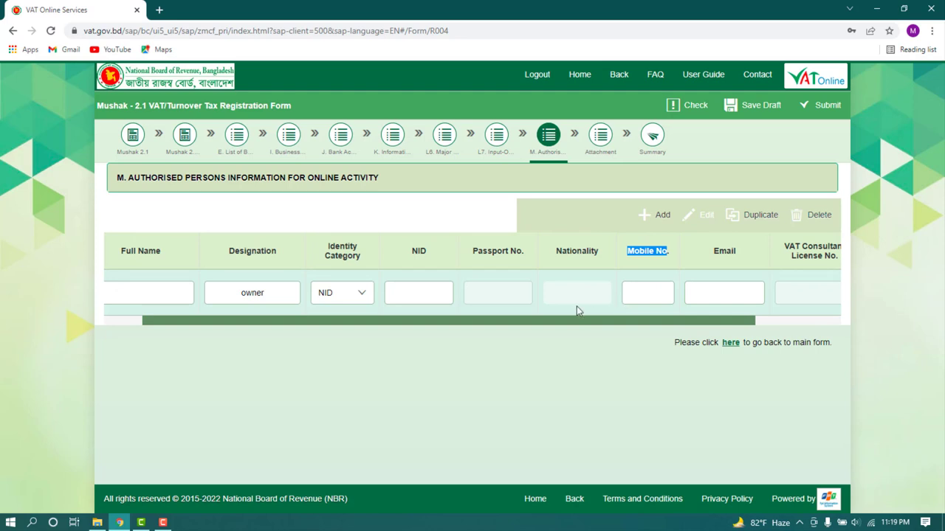
pyautogui.moveTo(130, 177); pyautogui.dragTo(398, 183)
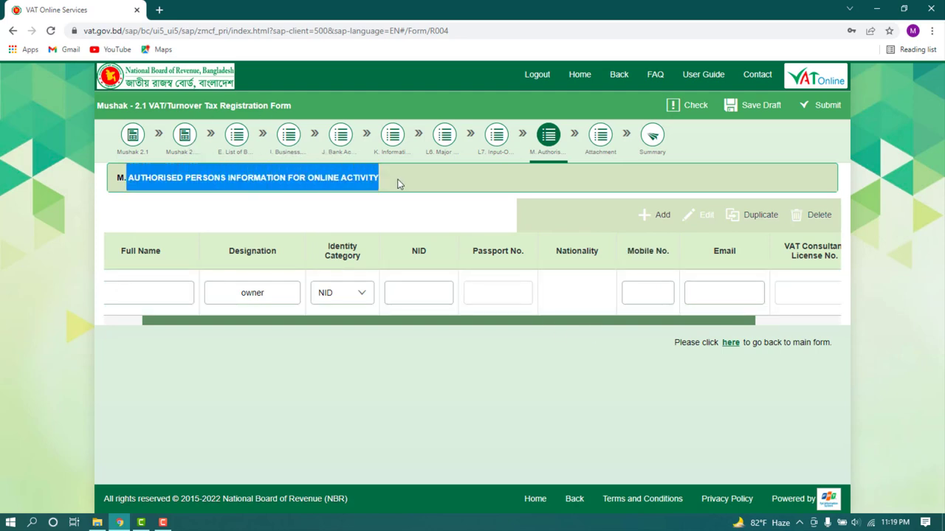
pyautogui.click(654, 298)
pyautogui.moveTo(629, 251); pyautogui.dragTo(675, 254)
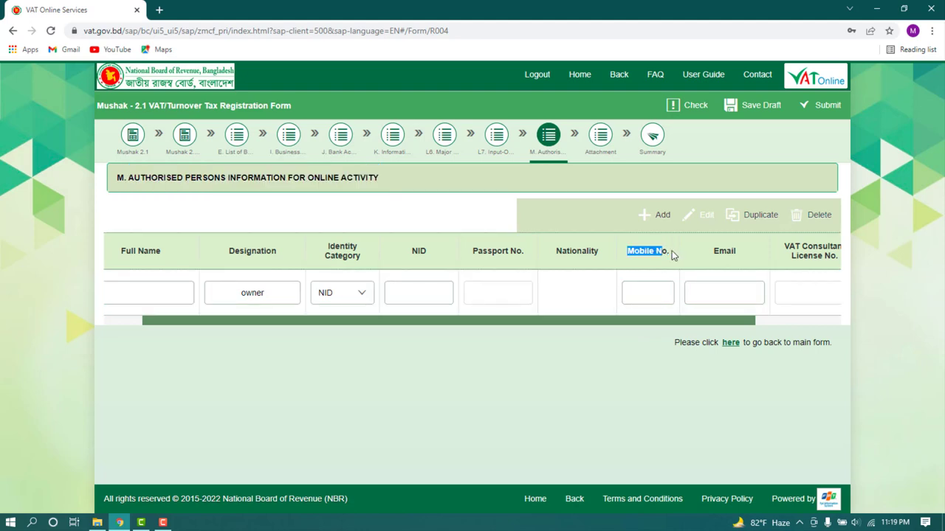
pyautogui.moveTo(652, 324); pyautogui.dragTo(745, 322)
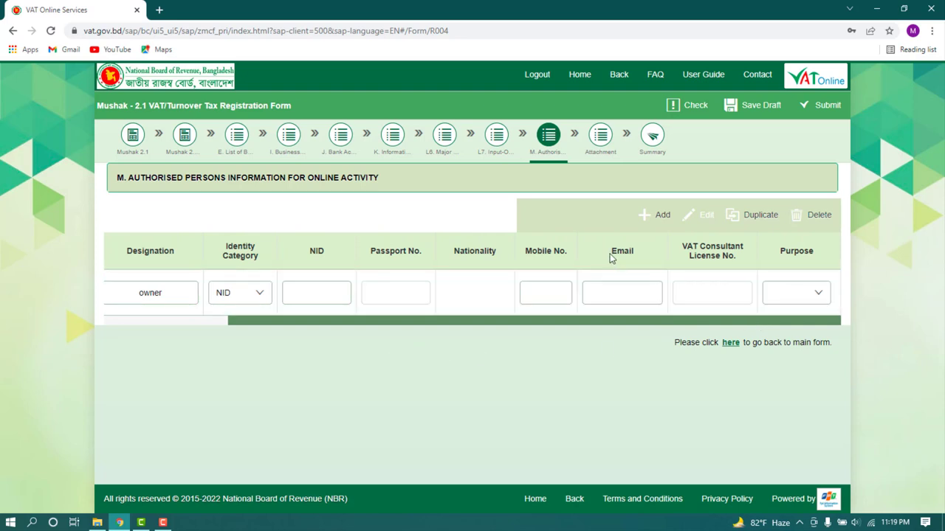
pyautogui.moveTo(612, 252); pyautogui.dragTo(652, 254)
pyautogui.click(624, 294)
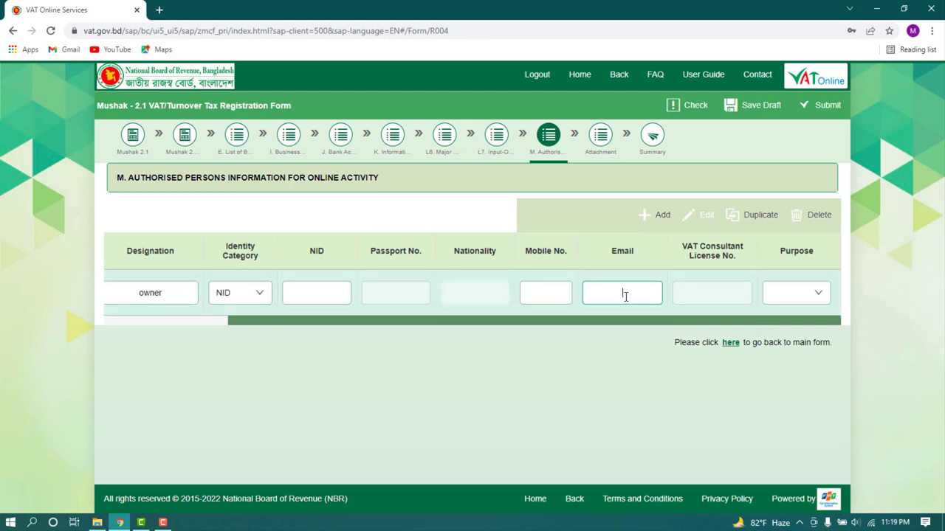
pyautogui.click(552, 325)
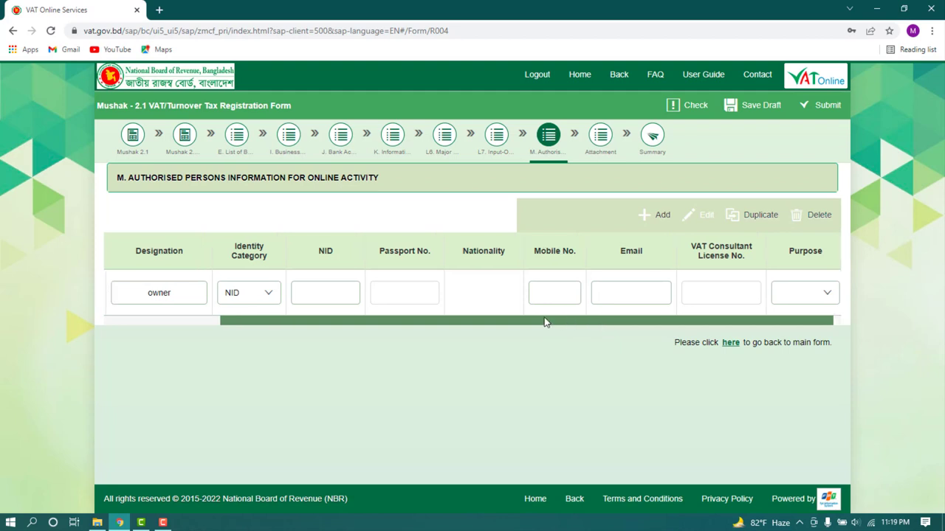
pyautogui.click(613, 293)
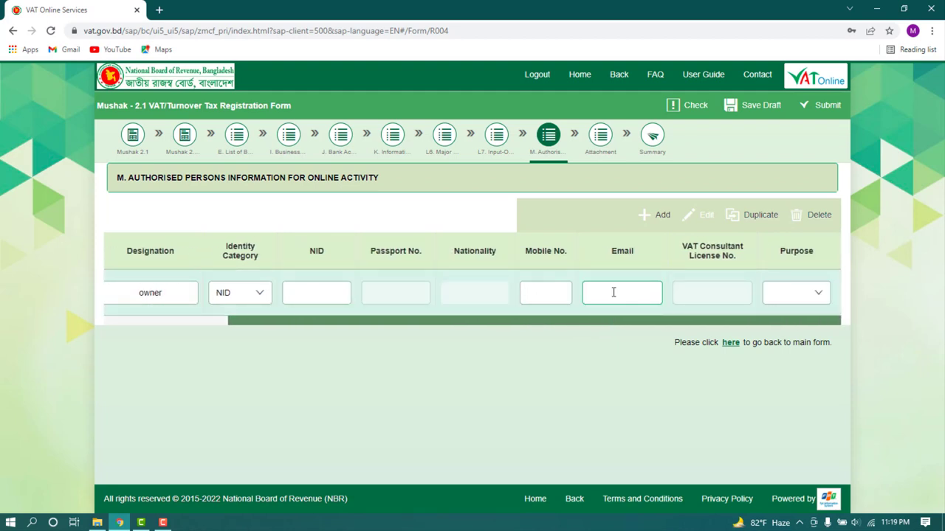
# Step: Review which contact details section M requires, checking the Mobile No., Email and Purpose fields of the row
pyautogui.click(118, 185)
pyautogui.moveTo(118, 185); pyautogui.dragTo(396, 191)
pyautogui.click(558, 294)
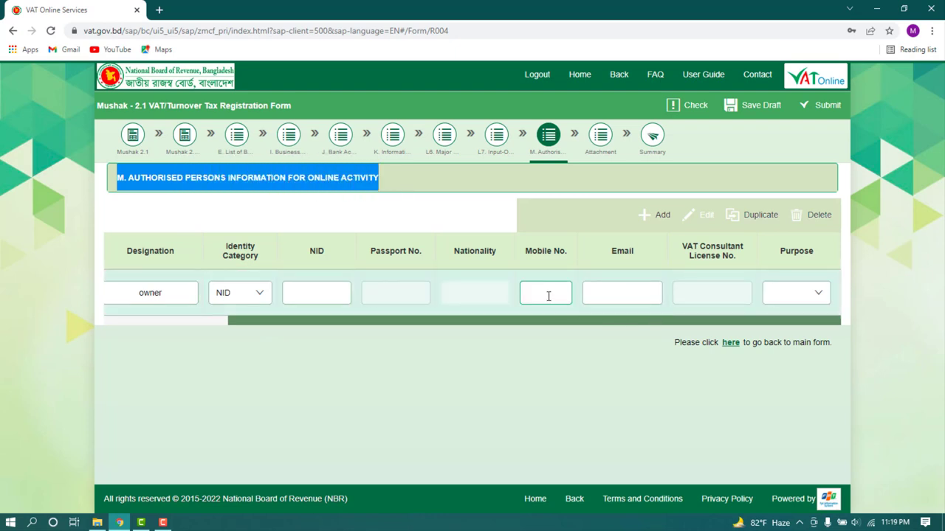
pyautogui.click(553, 328)
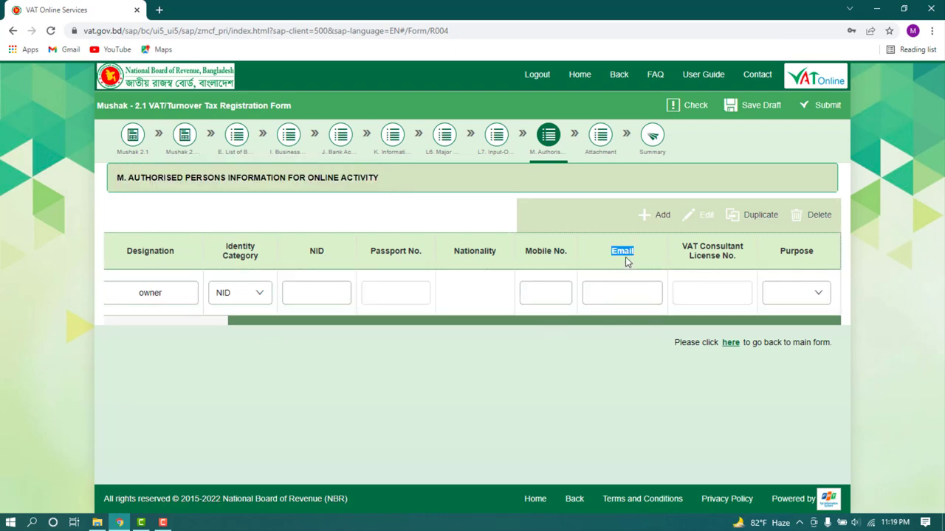
pyautogui.click(611, 296)
pyautogui.click(614, 327)
pyautogui.moveTo(636, 324); pyautogui.dragTo(679, 318)
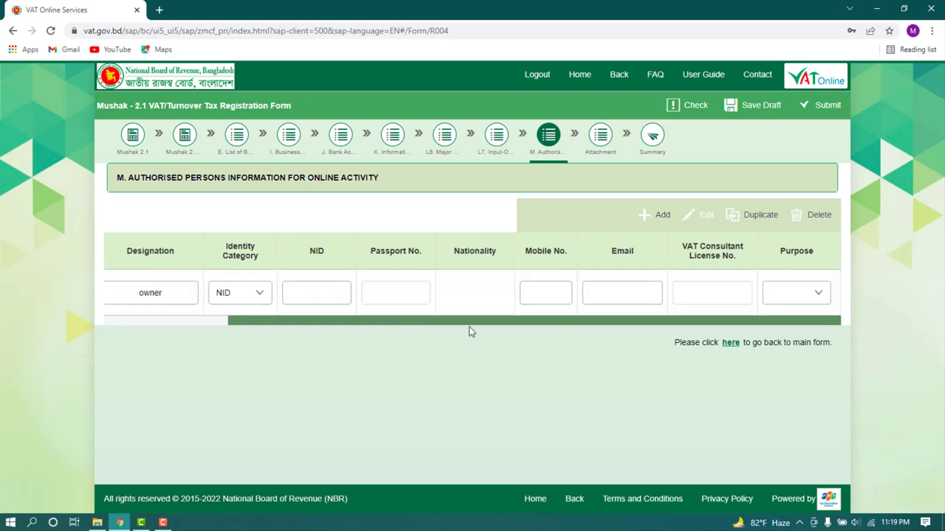
pyautogui.moveTo(473, 324); pyautogui.dragTo(702, 324)
pyautogui.hscroll(-2, 627, 314)
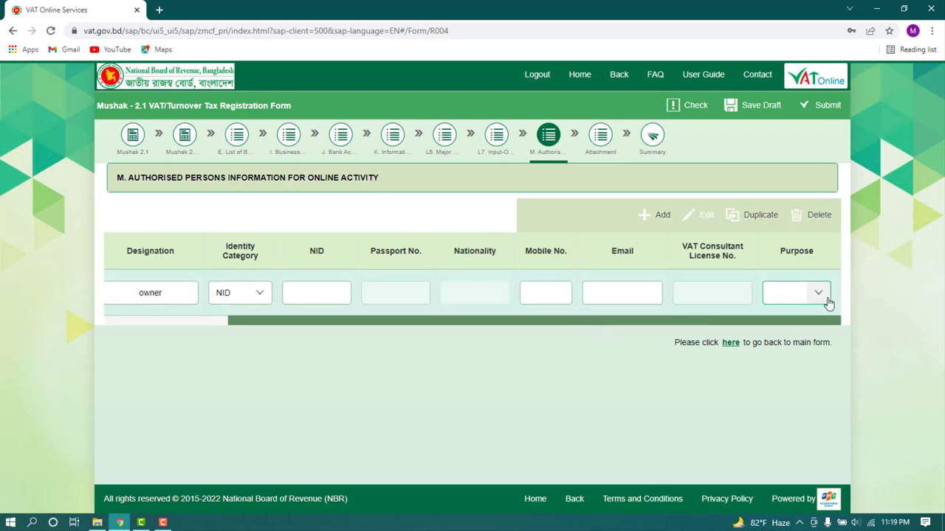
pyautogui.moveTo(525, 256); pyautogui.dragTo(621, 257)
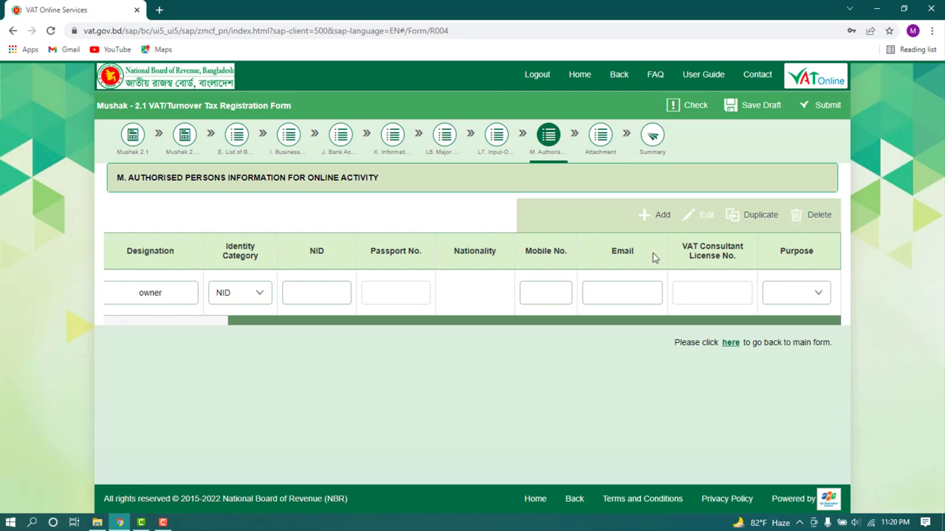
# Step: Set the authorised person's Purpose to All Activities and return to the main form
pyautogui.doubleClick(650, 254)
pyautogui.click(588, 392)
pyautogui.click(819, 294)
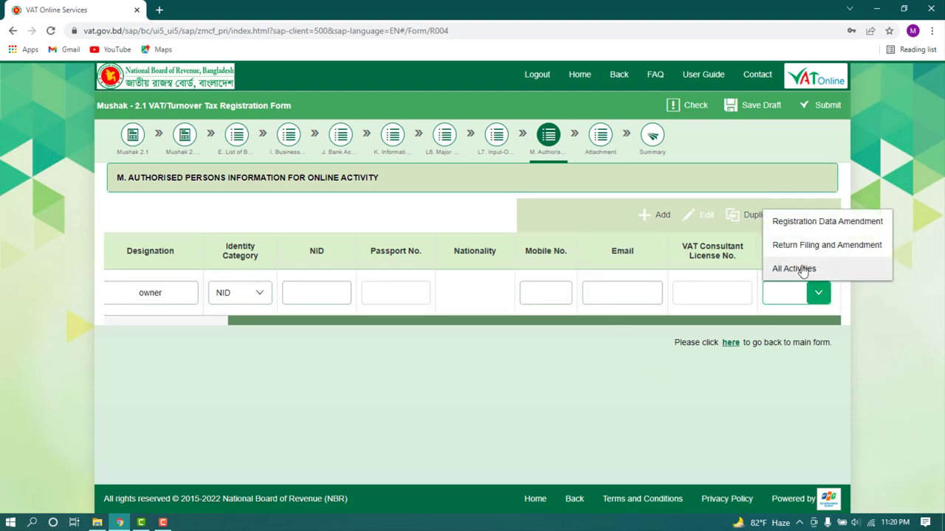
pyautogui.click(796, 269)
pyautogui.click(730, 344)
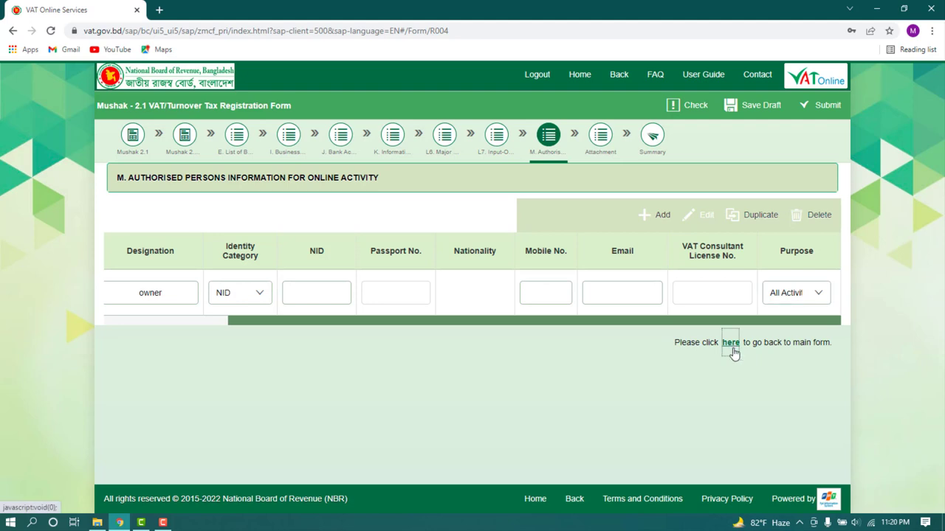
# Step: Choose Owner as the Designation in section N, Declaration, leaving its Full Name blank
pyautogui.scroll(-1, 593, 342)
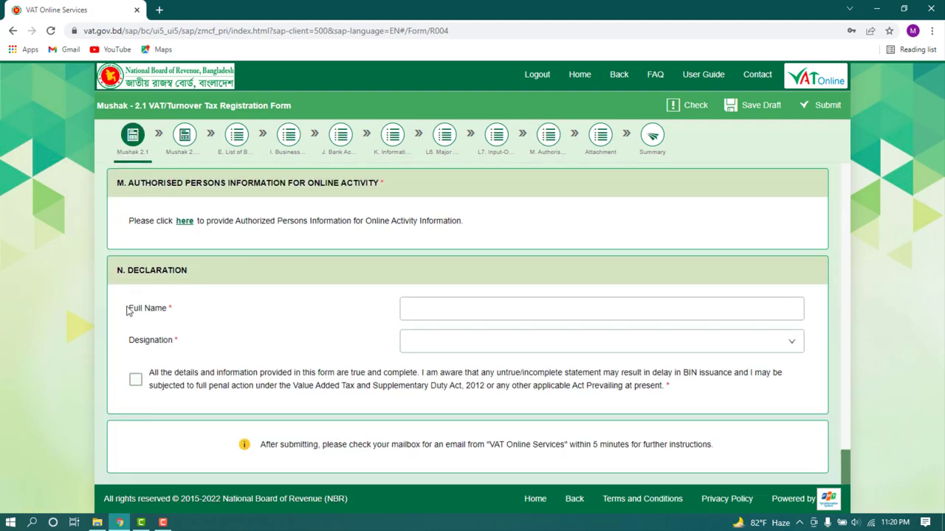
pyautogui.moveTo(128, 311); pyautogui.dragTo(376, 320)
pyautogui.click(443, 300)
pyautogui.moveTo(122, 342); pyautogui.dragTo(310, 349)
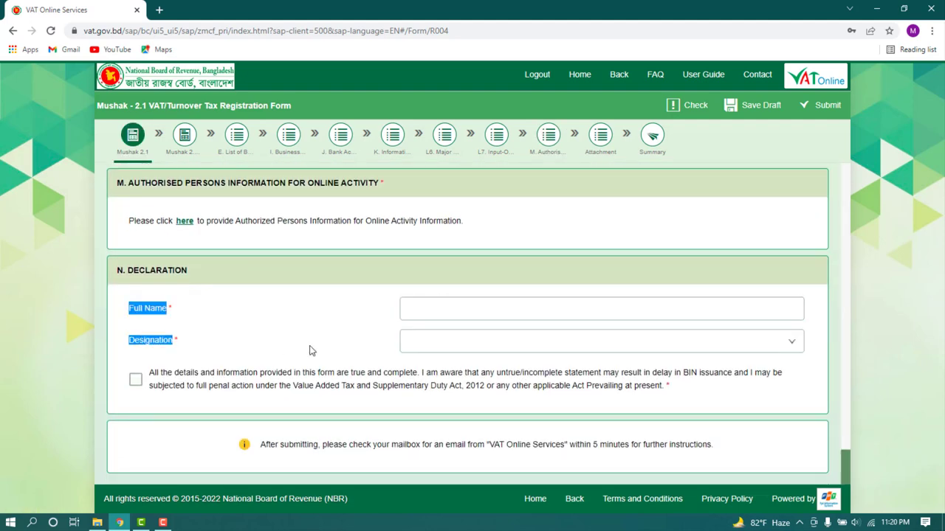
pyautogui.click(489, 348)
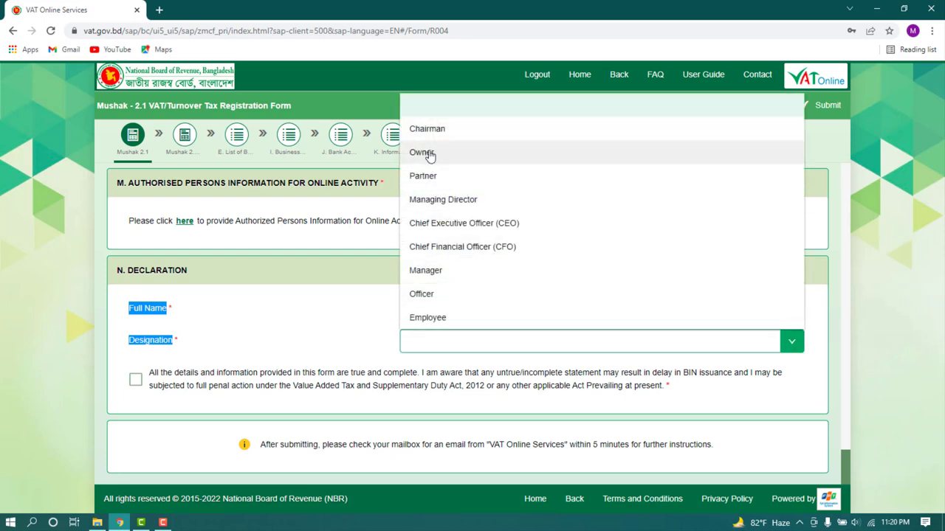
pyautogui.click(422, 152)
# Step: In the existing BIN section, declare that no 9-digit BIN has been registered
pyautogui.click(133, 141)
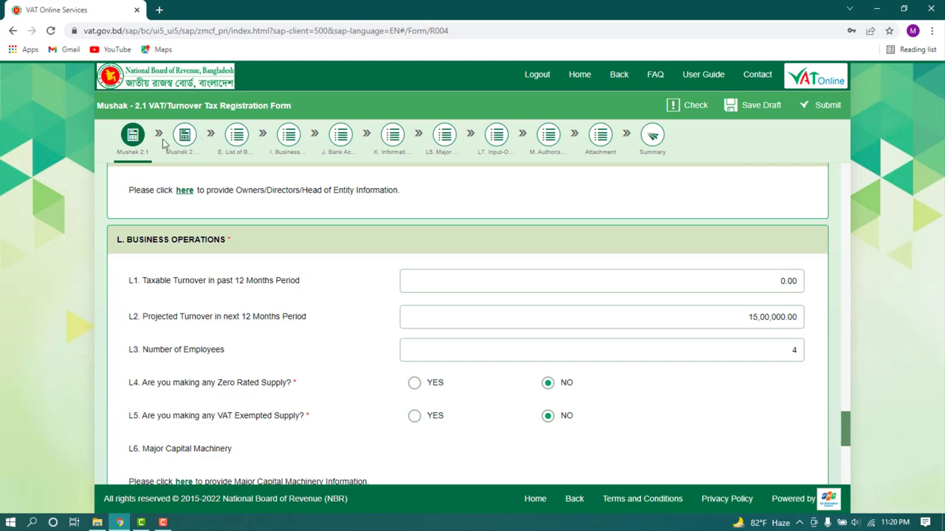
pyautogui.scroll(2, 287, 413)
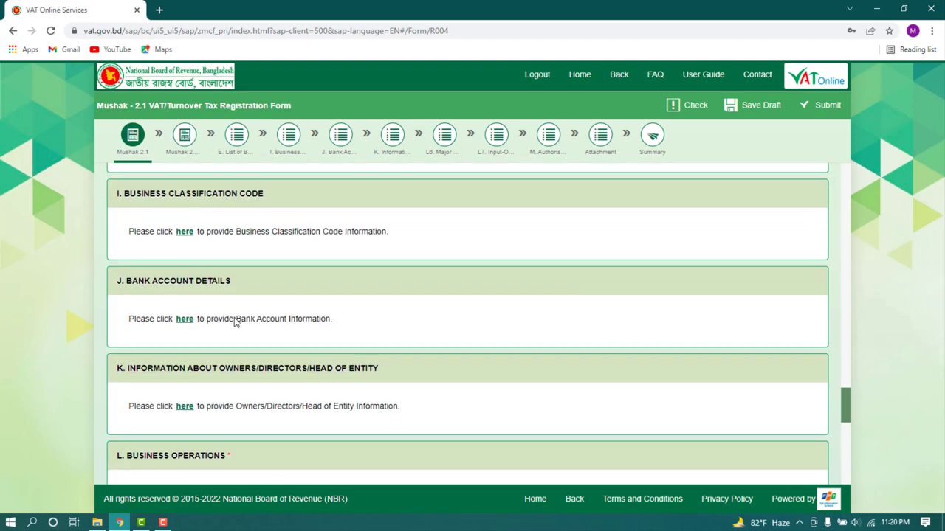
pyautogui.scroll(6, 239, 320)
pyautogui.scroll(6, 254, 279)
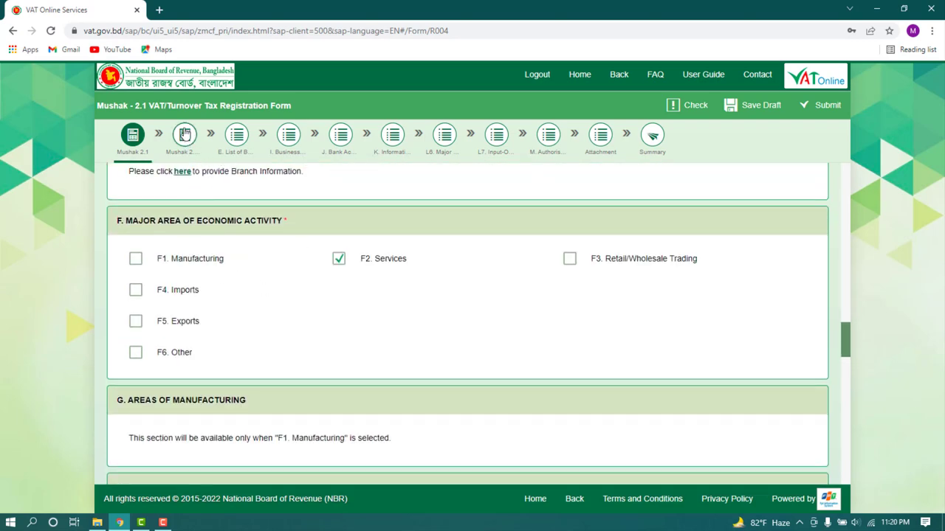
pyautogui.click(185, 138)
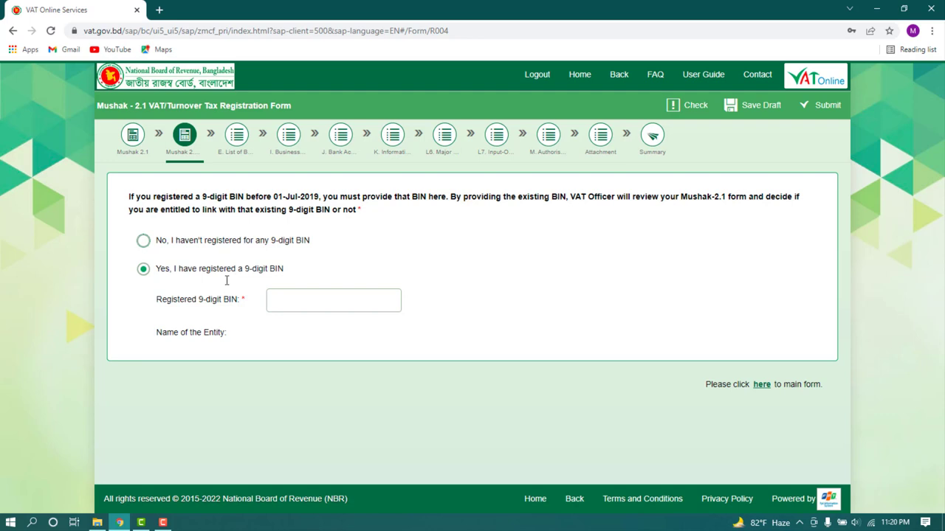
pyautogui.click(143, 241)
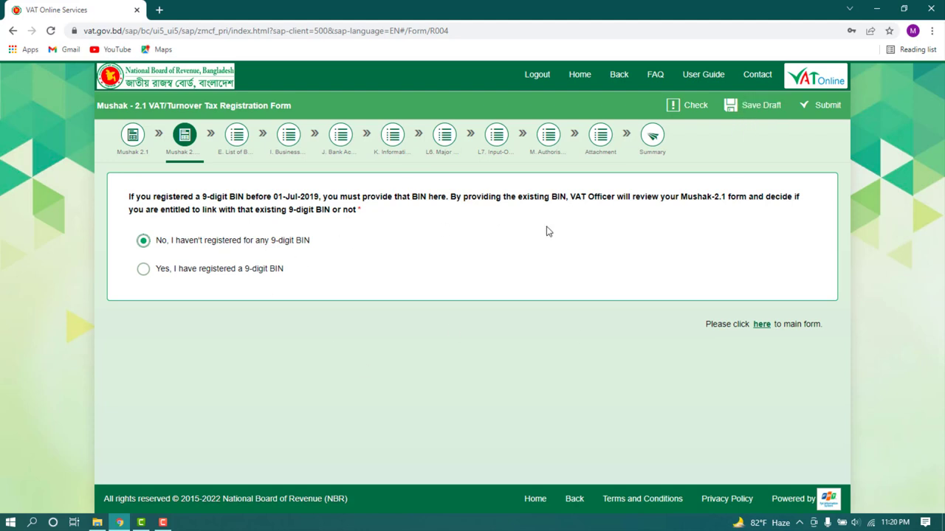
# Step: Review the section pages from E, List of Branch Units, through M, Authorised Persons Information
pyautogui.click(238, 138)
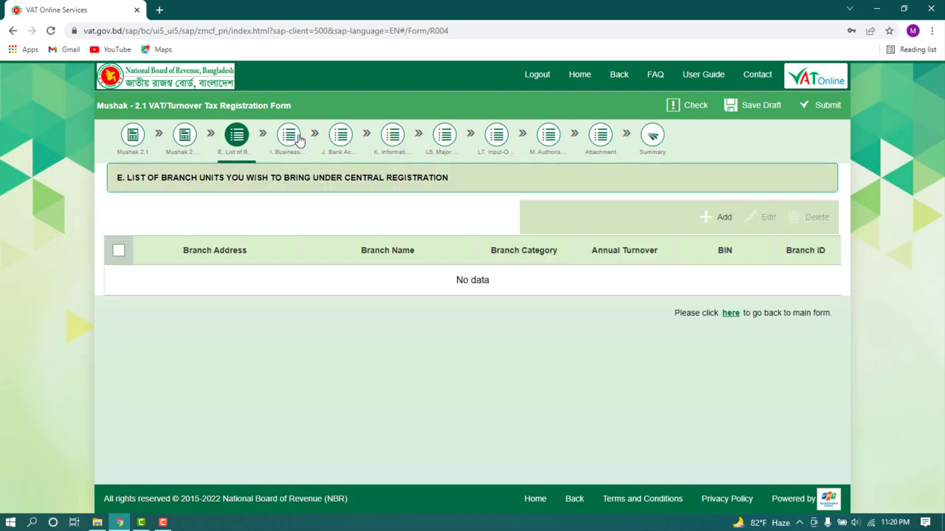
pyautogui.click(291, 138)
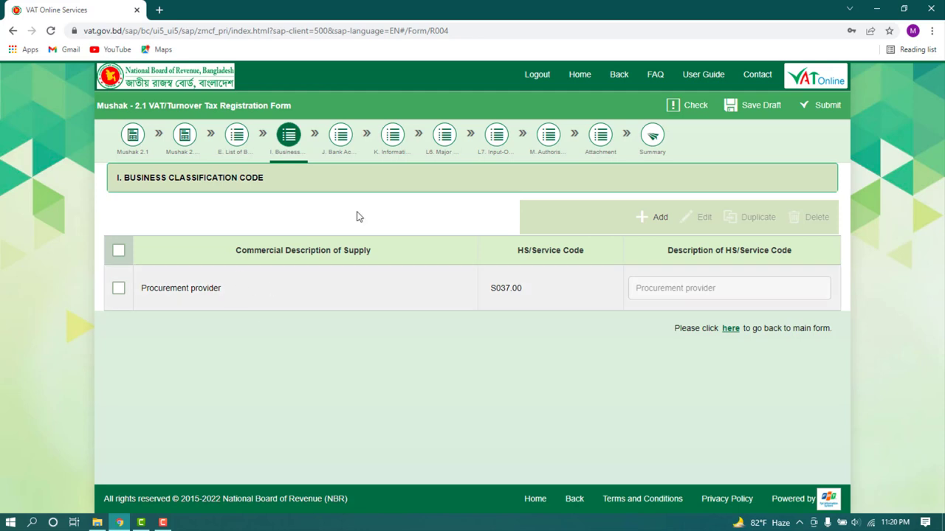
pyautogui.click(341, 139)
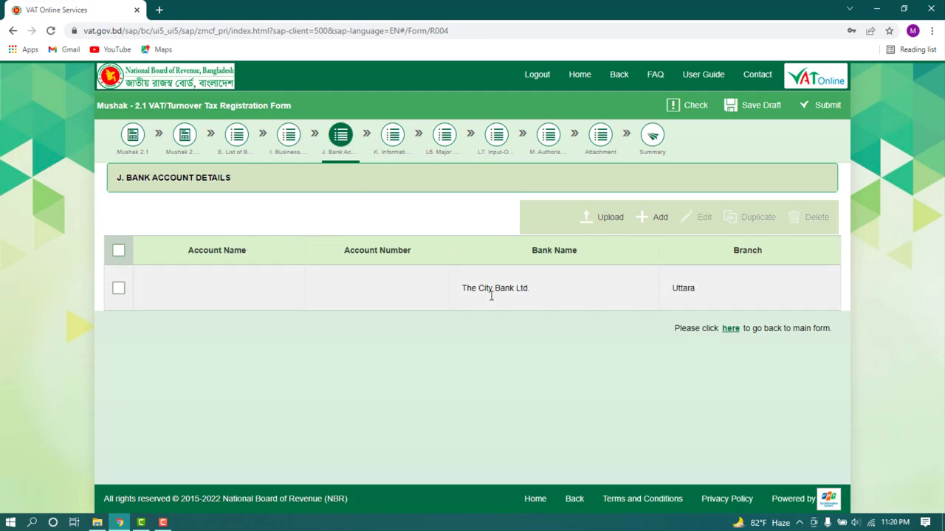
pyautogui.click(396, 138)
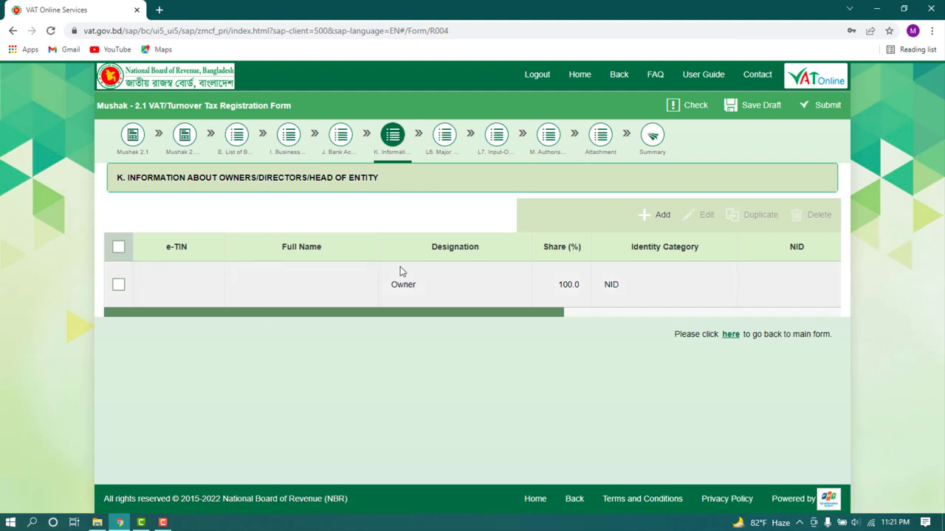
pyautogui.click(445, 137)
pyautogui.click(499, 137)
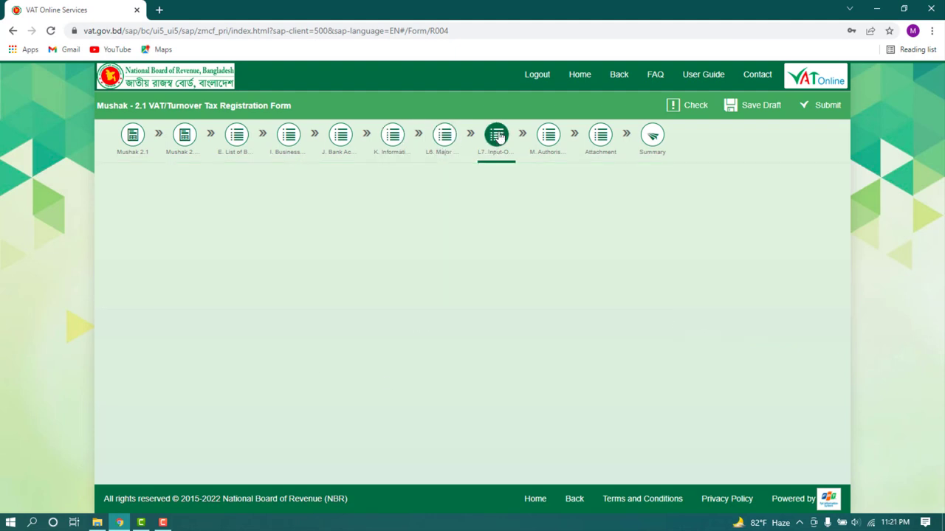
pyautogui.click(548, 138)
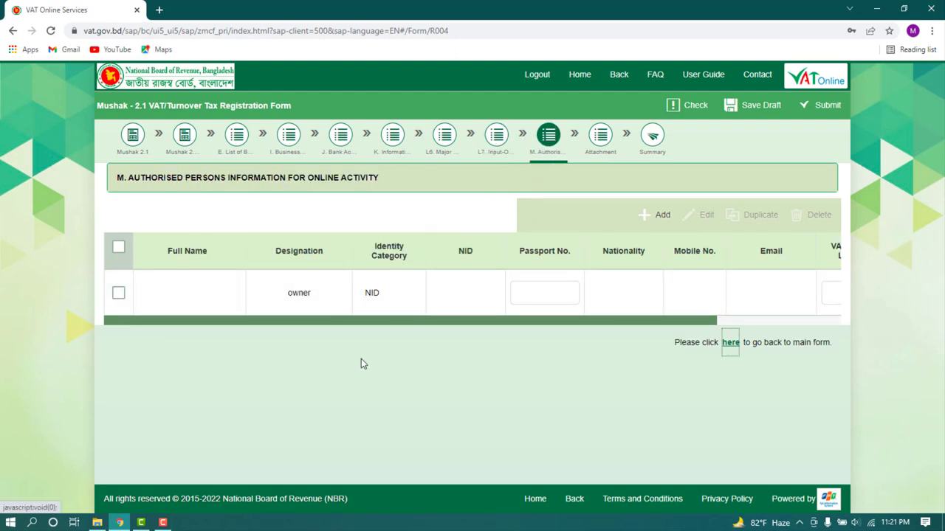
# Step: Open the Attachment section and examine the accepted file types and the TIN Certificate requirement
pyautogui.click(599, 132)
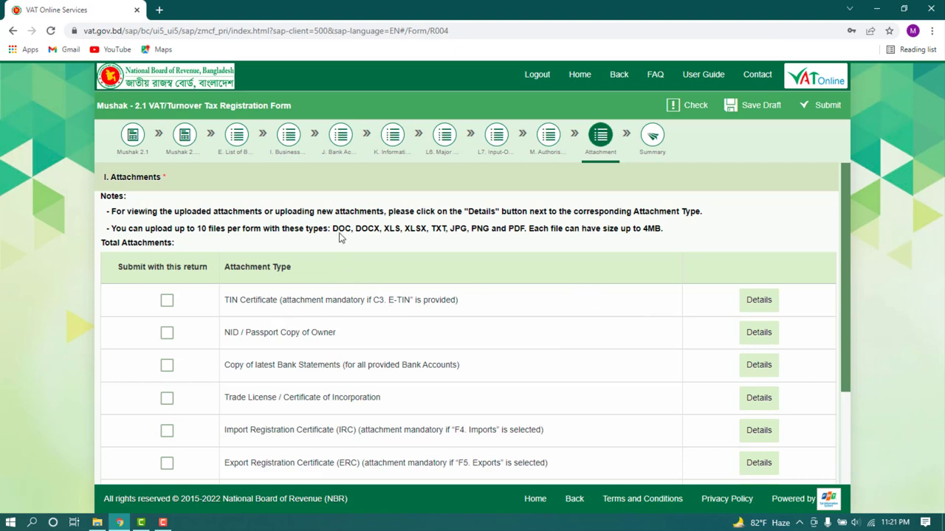
pyautogui.moveTo(330, 229); pyautogui.dragTo(528, 229)
pyautogui.click(513, 238)
pyautogui.scroll(-1, 236, 292)
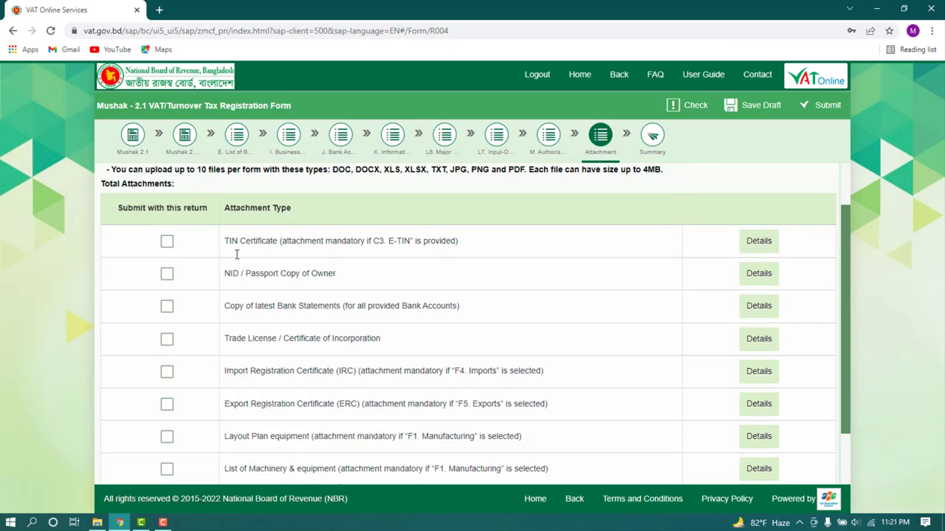
pyautogui.moveTo(226, 241); pyautogui.dragTo(446, 246)
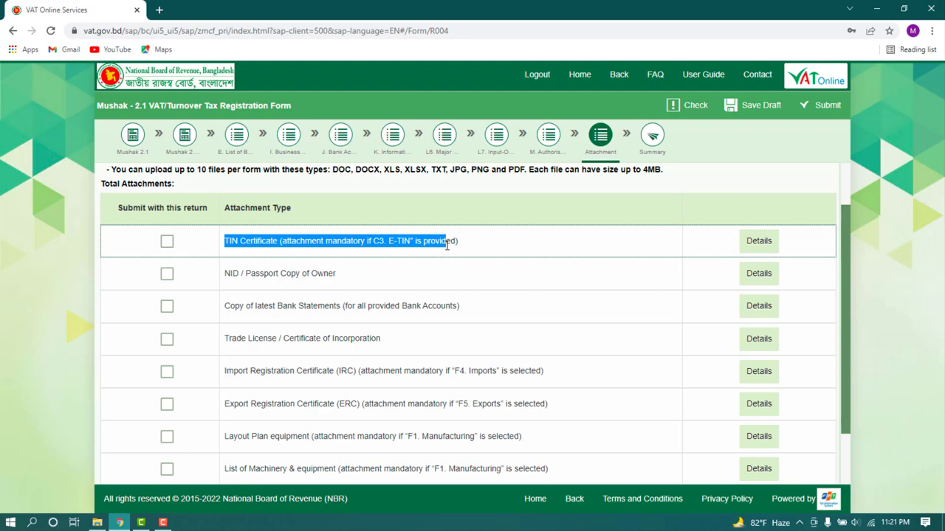
# Step: Try to add a file from Local Disk (E:) to the TIN Certificate attachment list
pyautogui.click(762, 245)
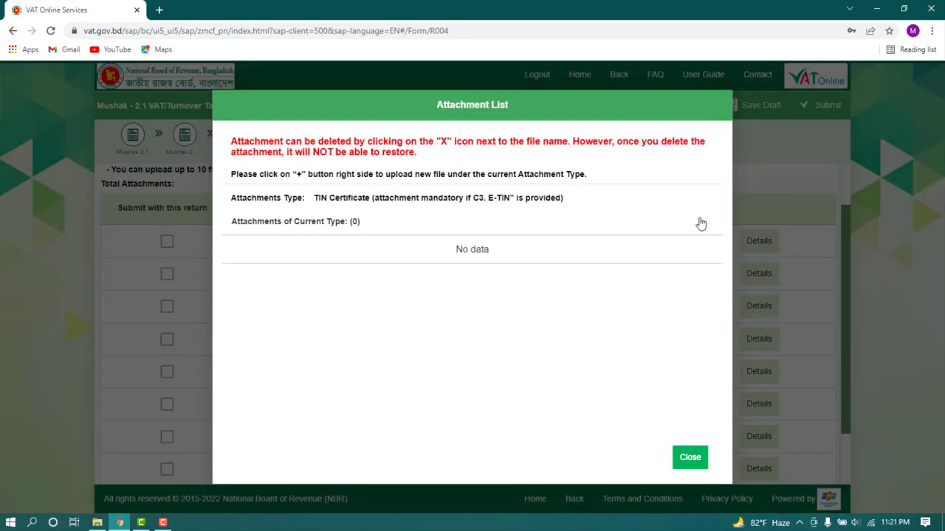
pyautogui.click(700, 224)
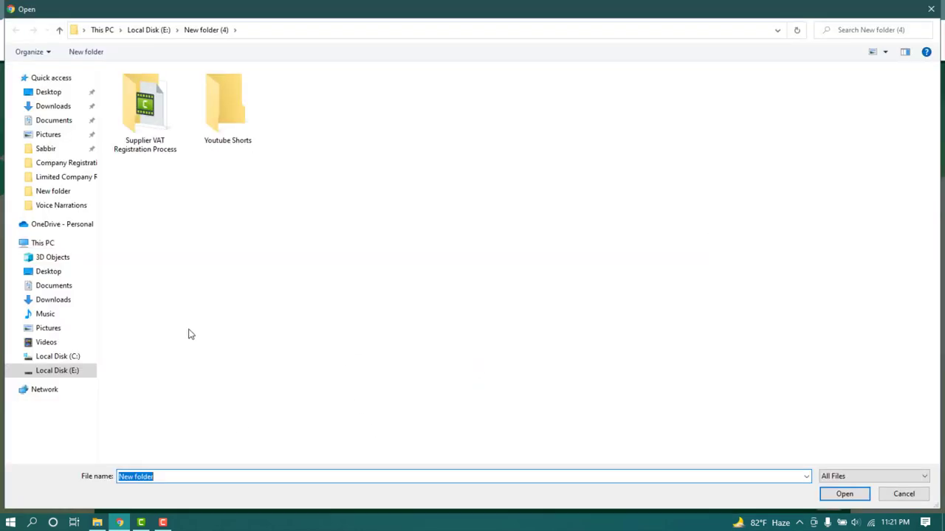
pyautogui.click(56, 371)
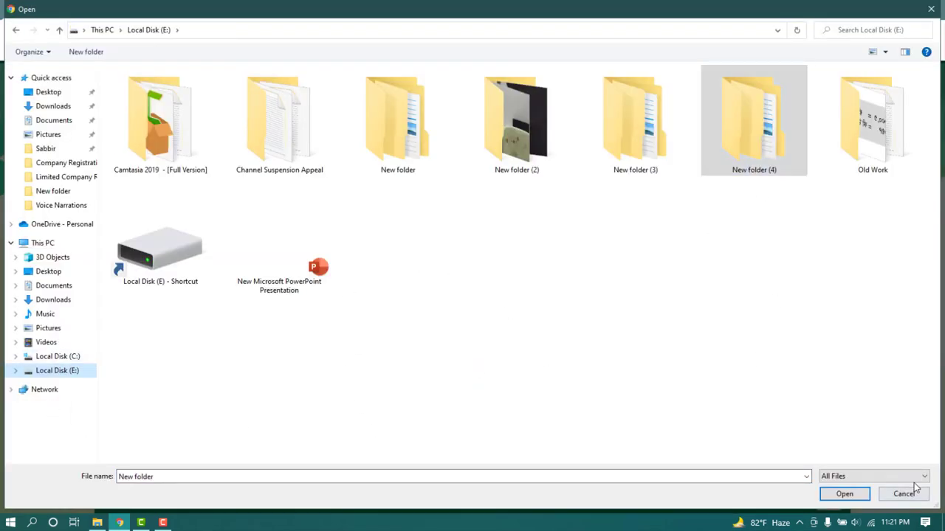
pyautogui.click(661, 126)
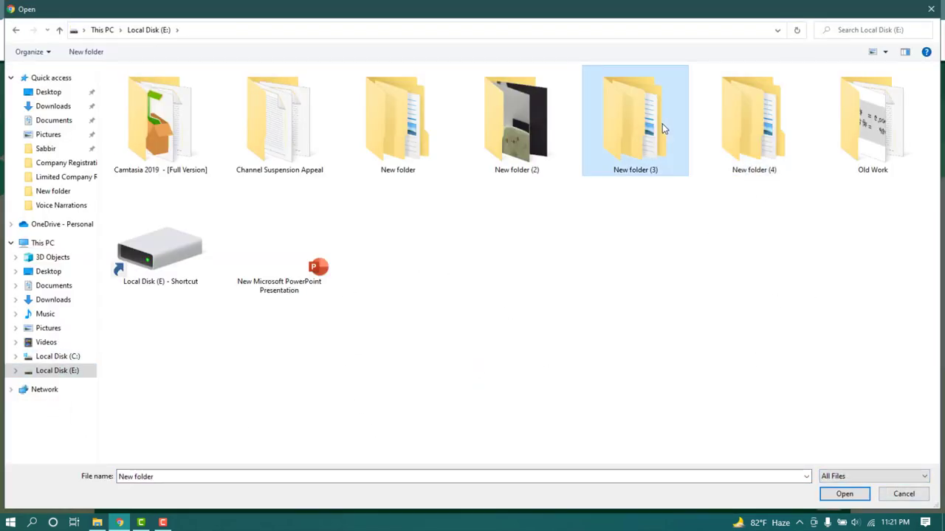
pyautogui.click(849, 500)
pyautogui.click(902, 494)
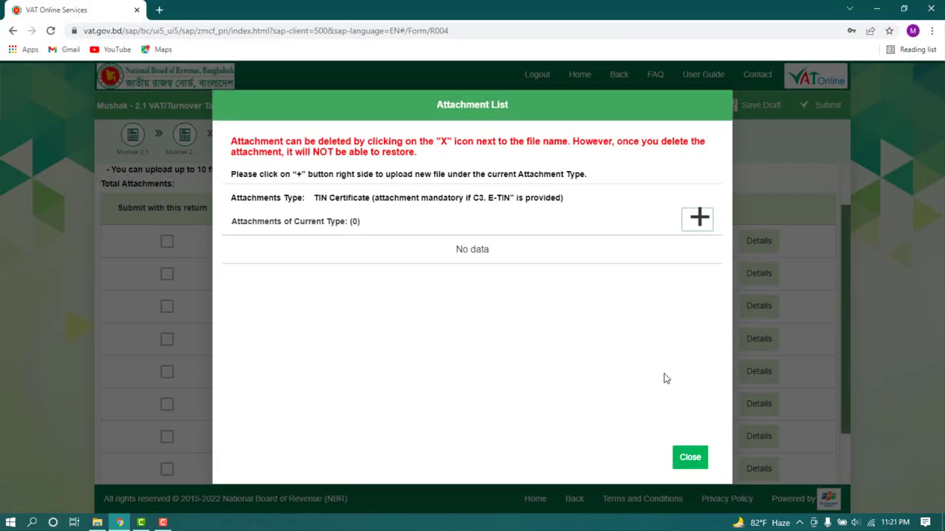
pyautogui.click(687, 456)
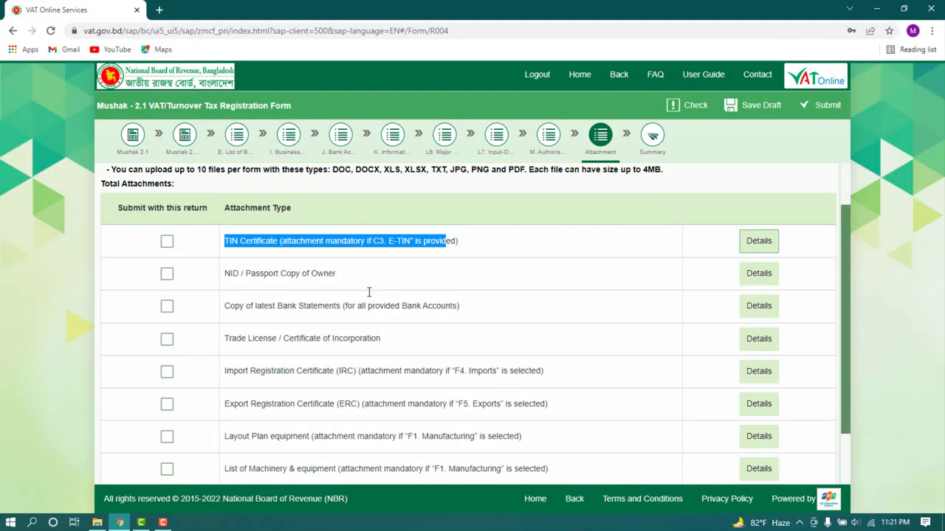
# Step: Examine the attachment types for the owner's NID or passport, bank statements and trade license
pyautogui.moveTo(225, 277); pyautogui.dragTo(579, 270)
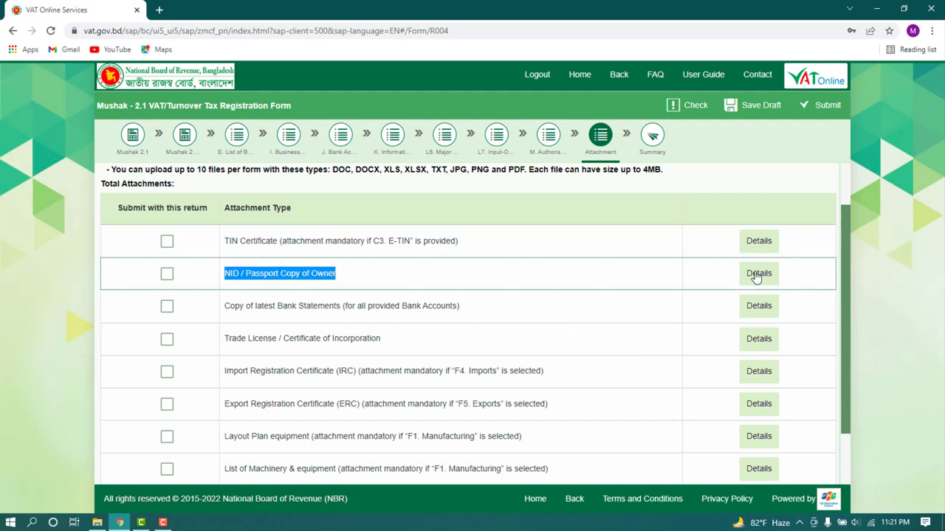
pyautogui.moveTo(226, 306); pyautogui.dragTo(407, 306)
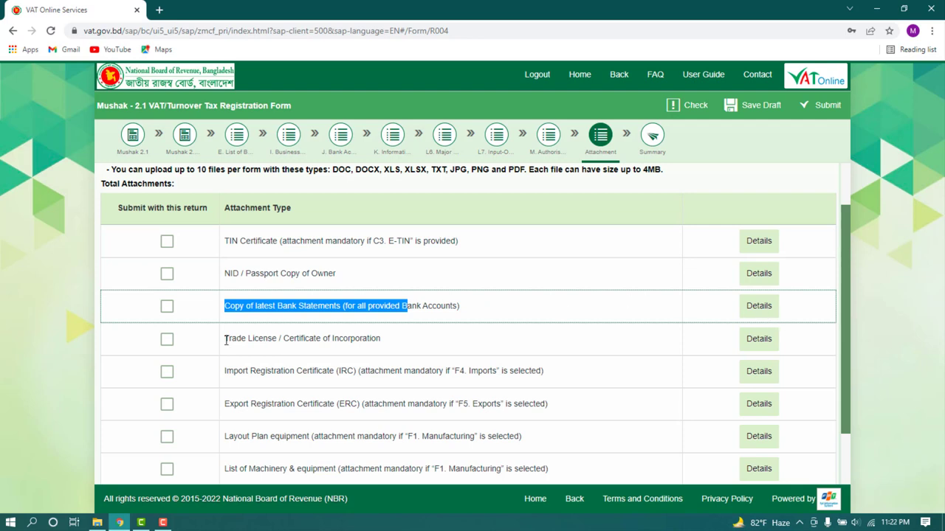
pyautogui.moveTo(226, 340); pyautogui.dragTo(278, 342)
pyautogui.click(591, 339)
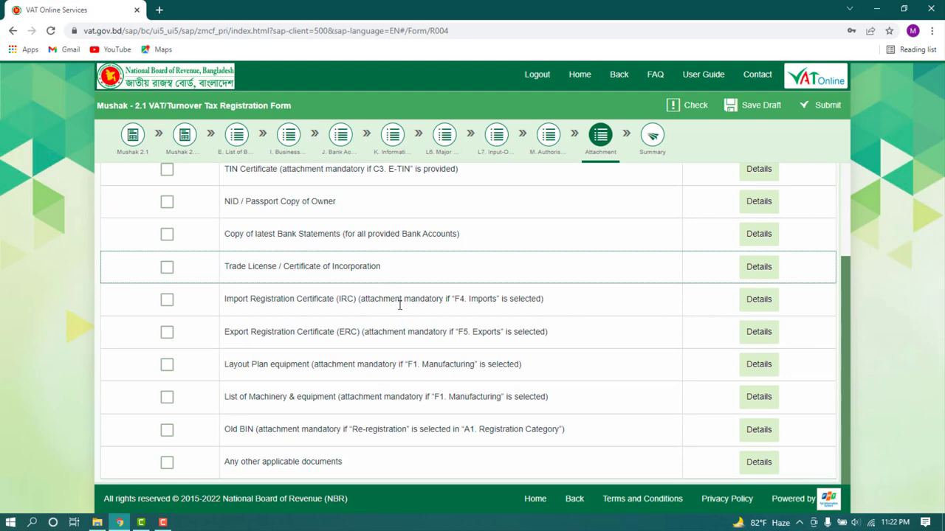
pyautogui.scroll(3, 414, 288)
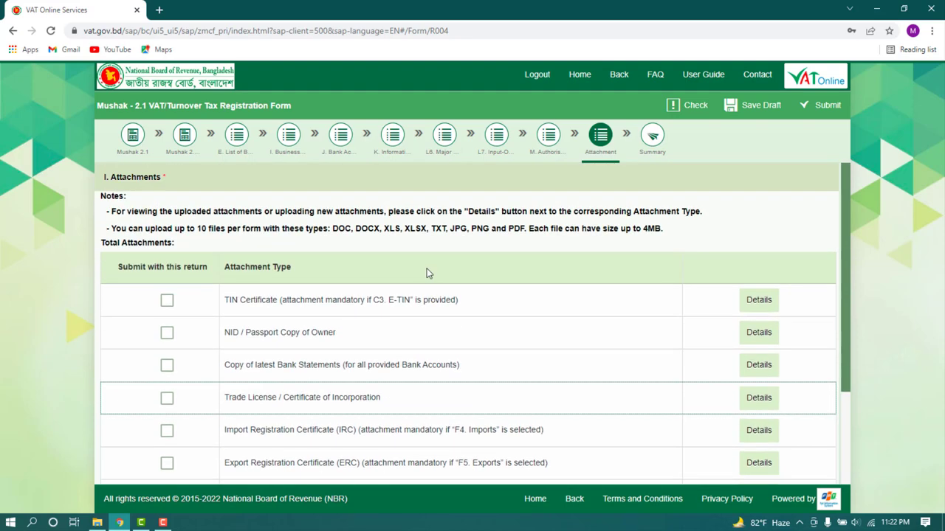
# Step: Return to the main Mushak 2.1 form and review its sections from Business Information through Declaration
pyautogui.click(139, 136)
pyautogui.scroll(-15, 346, 223)
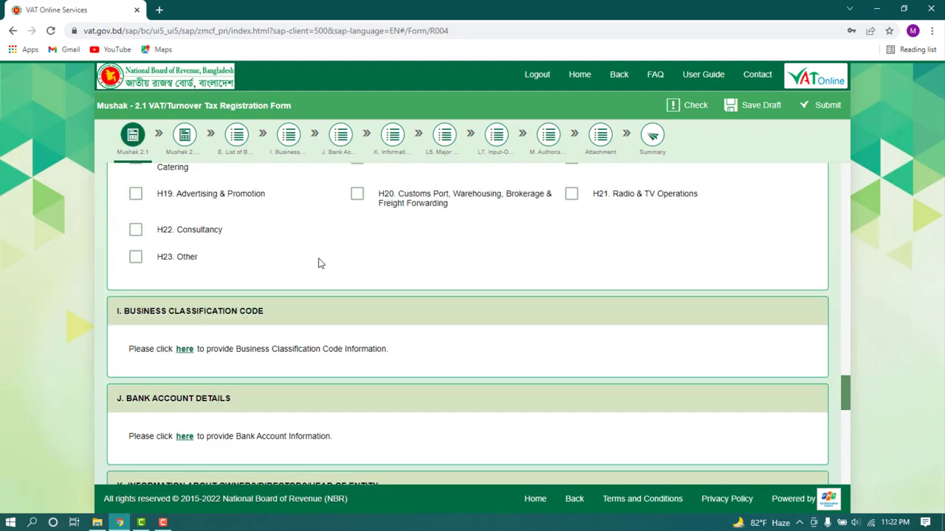
pyautogui.scroll(2, 141, 175)
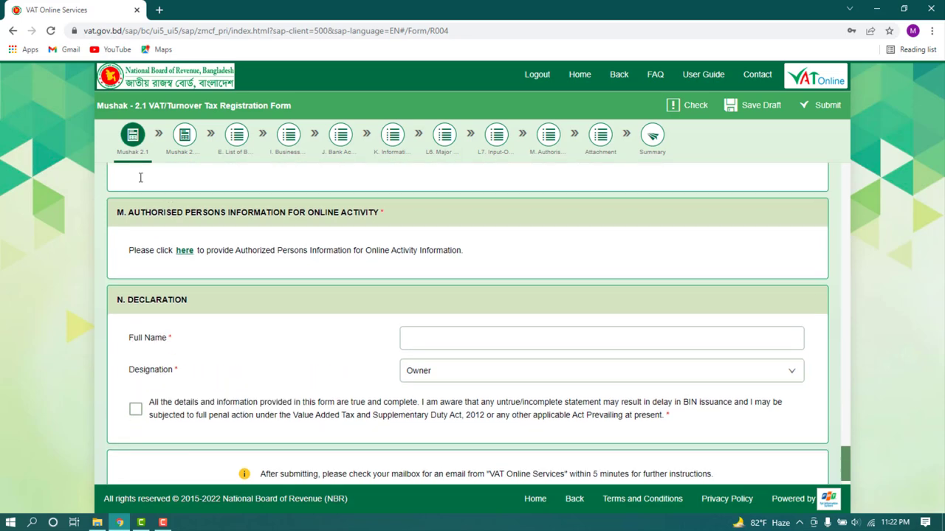
pyautogui.scroll(-2, 113, 235)
pyautogui.scroll(20, 428, 366)
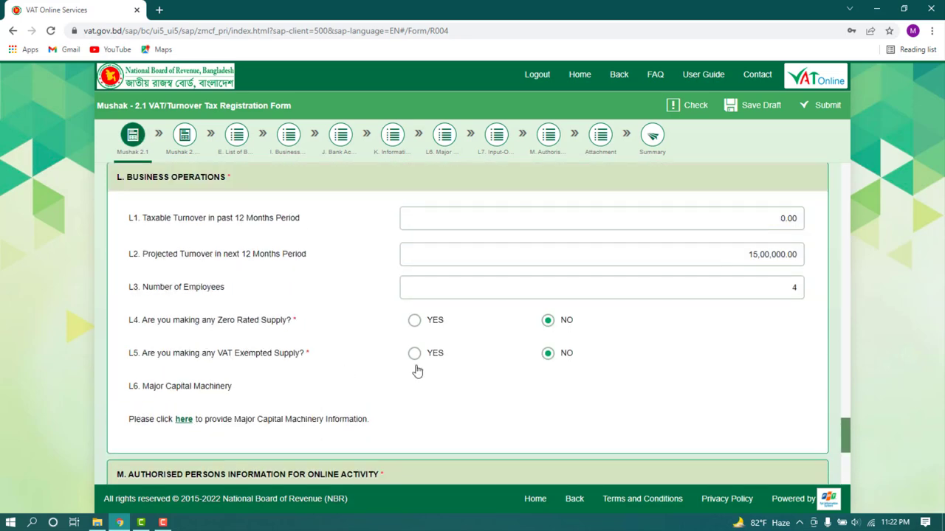
pyautogui.scroll(10, 432, 367)
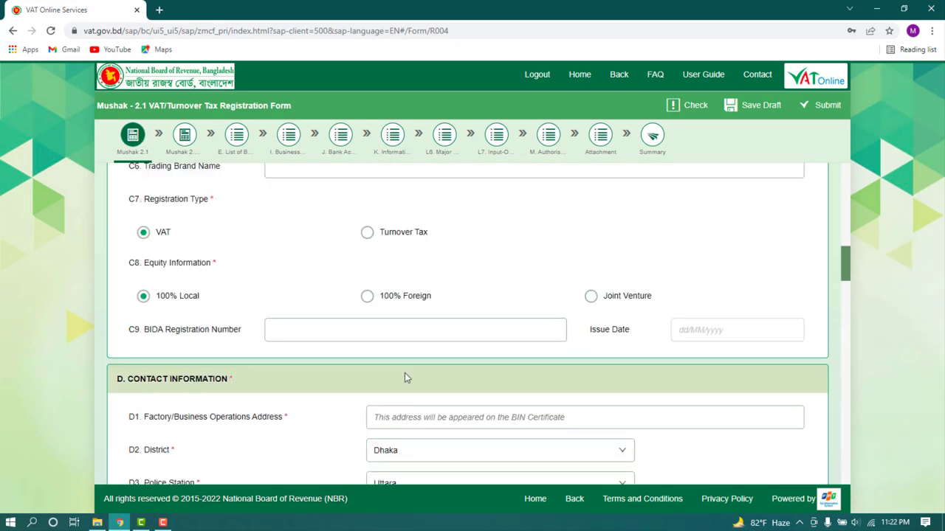
pyautogui.scroll(1, 406, 349)
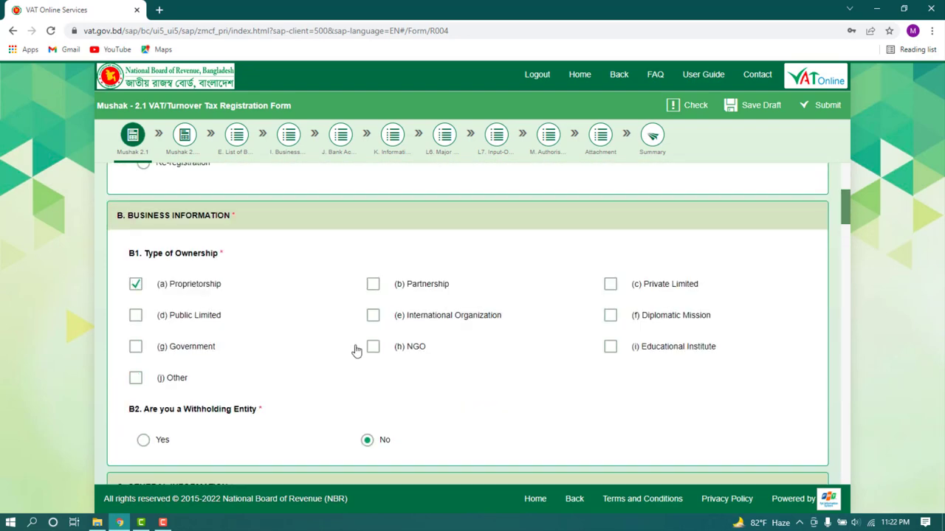
pyautogui.scroll(-3, 354, 350)
pyautogui.click(344, 329)
pyautogui.scroll(-2, 344, 329)
pyautogui.scroll(-1, 343, 330)
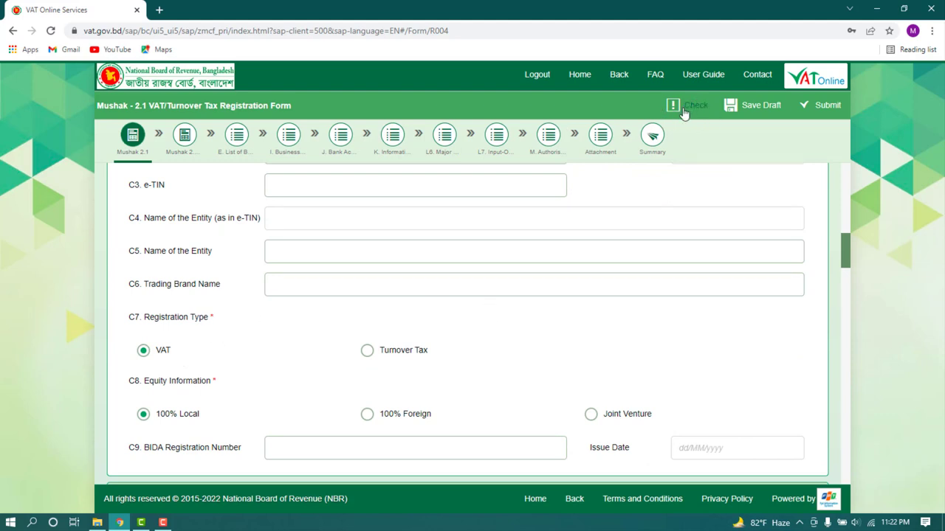
# Step: Review the form from Contact Information to the Declaration, examining the Authorised Persons Information for Online Activity instruction
pyautogui.scroll(-5, 340, 399)
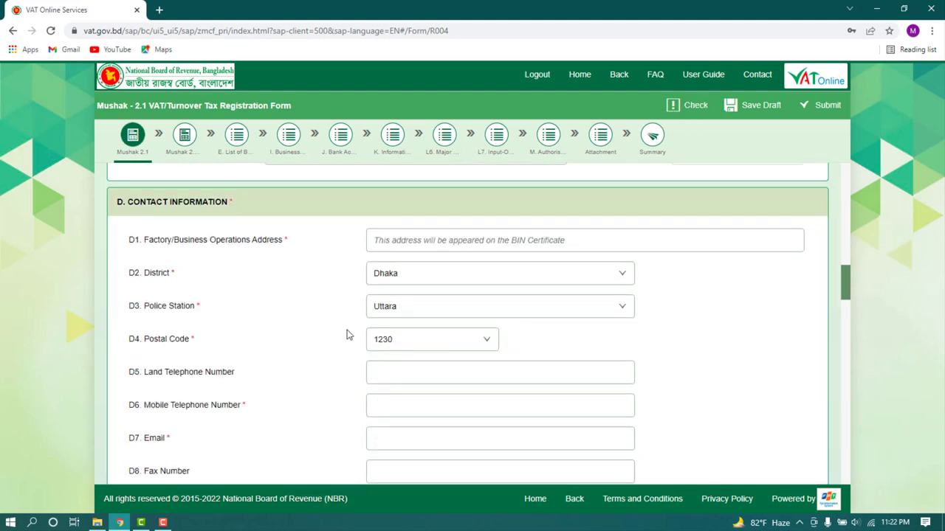
pyautogui.scroll(-15, 415, 263)
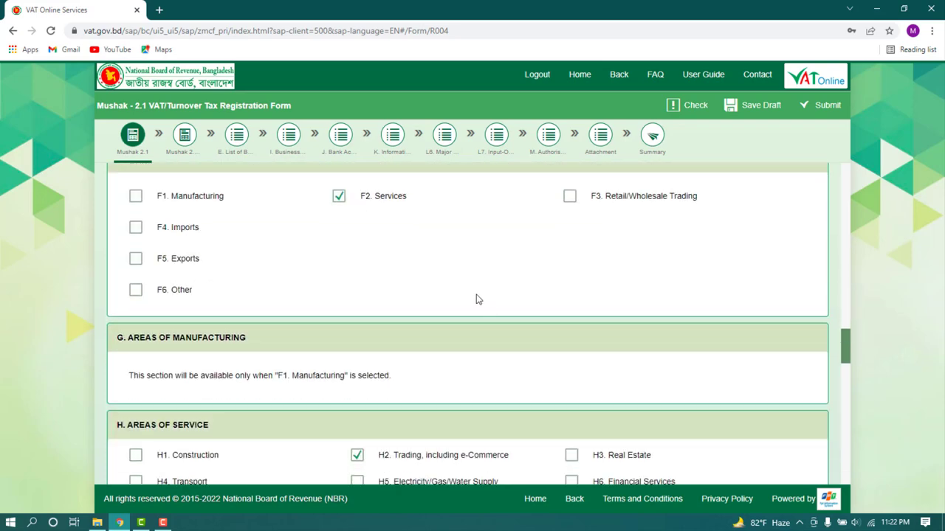
pyautogui.scroll(-15, 470, 314)
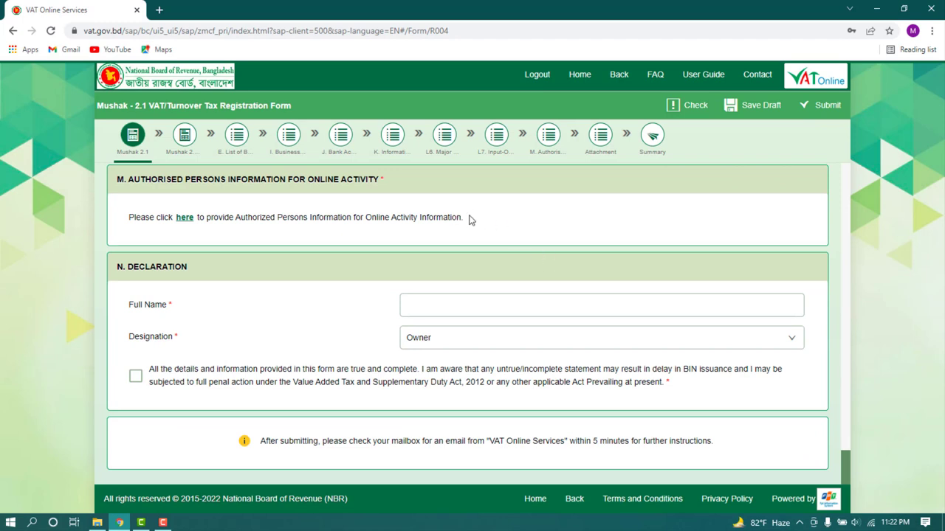
pyautogui.moveTo(465, 218); pyautogui.dragTo(486, 223)
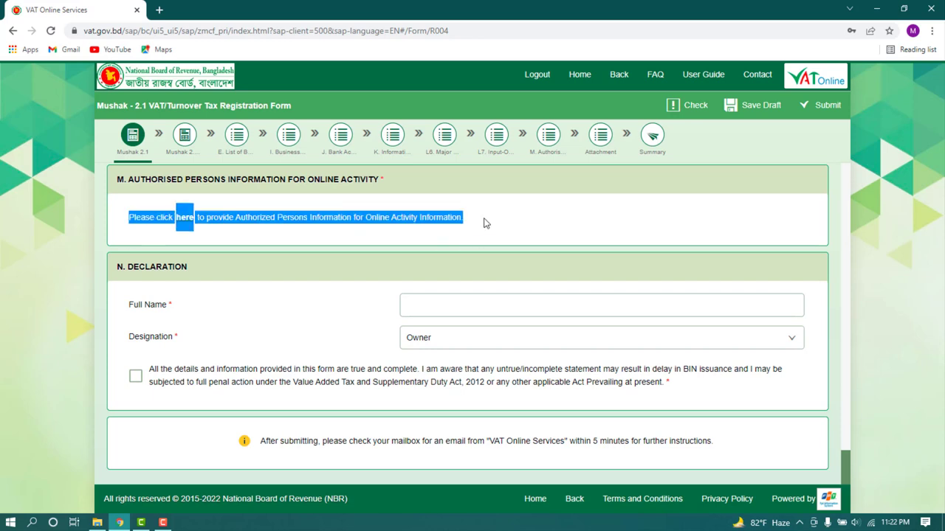
pyautogui.click(486, 230)
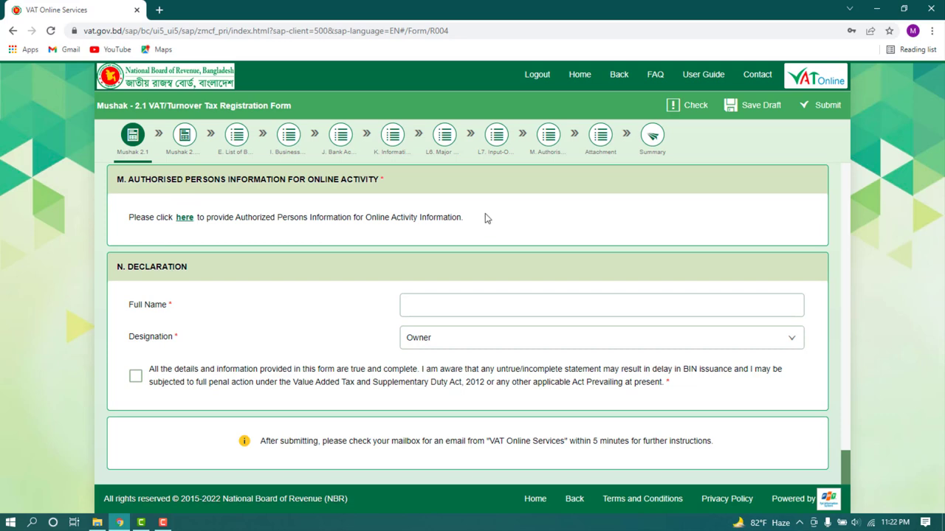
pyautogui.moveTo(464, 219); pyautogui.dragTo(120, 224)
pyautogui.click(236, 246)
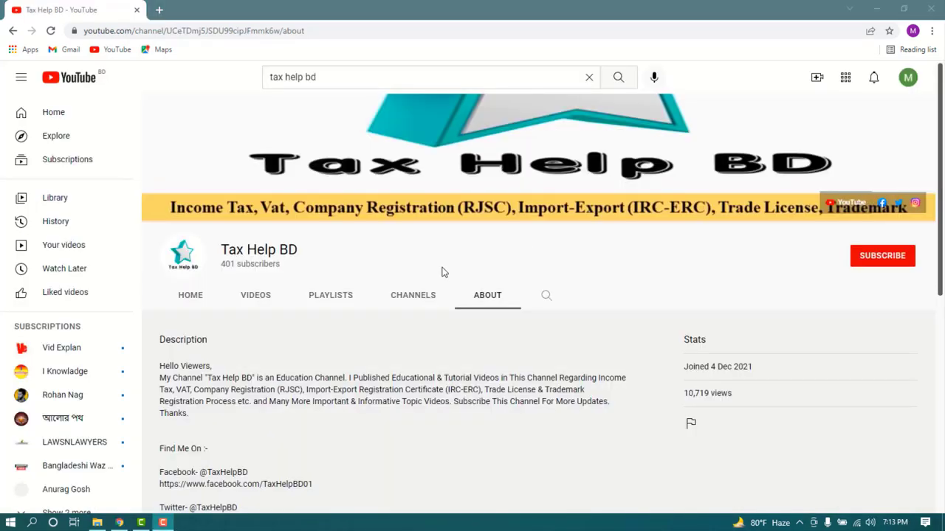
# Step: Read the description and social media links on the Tax Help BD channel's About page on YouTube
pyautogui.scroll(-2, 407, 272)
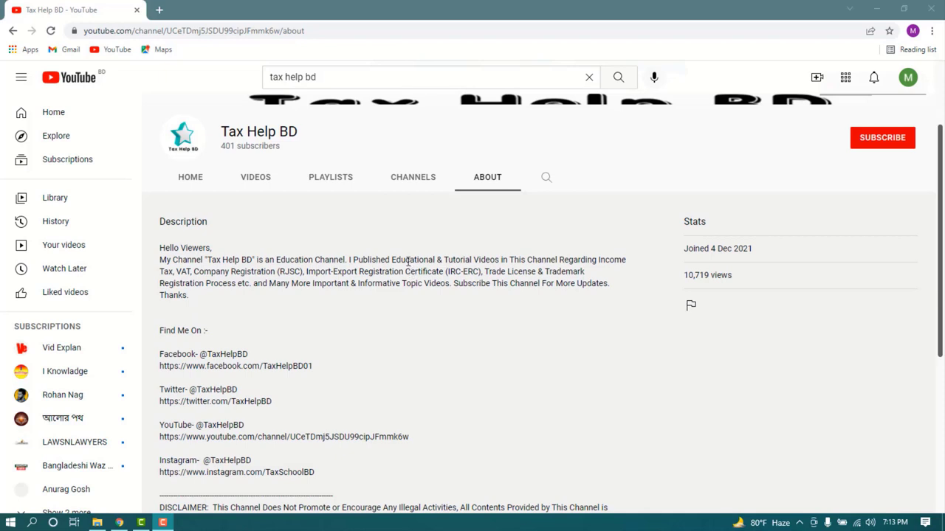
pyautogui.scroll(-1, 407, 261)
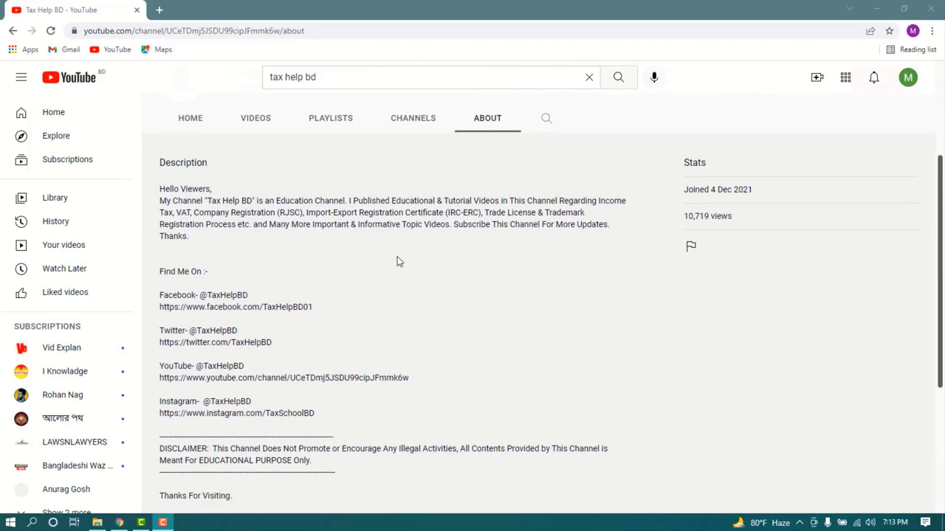